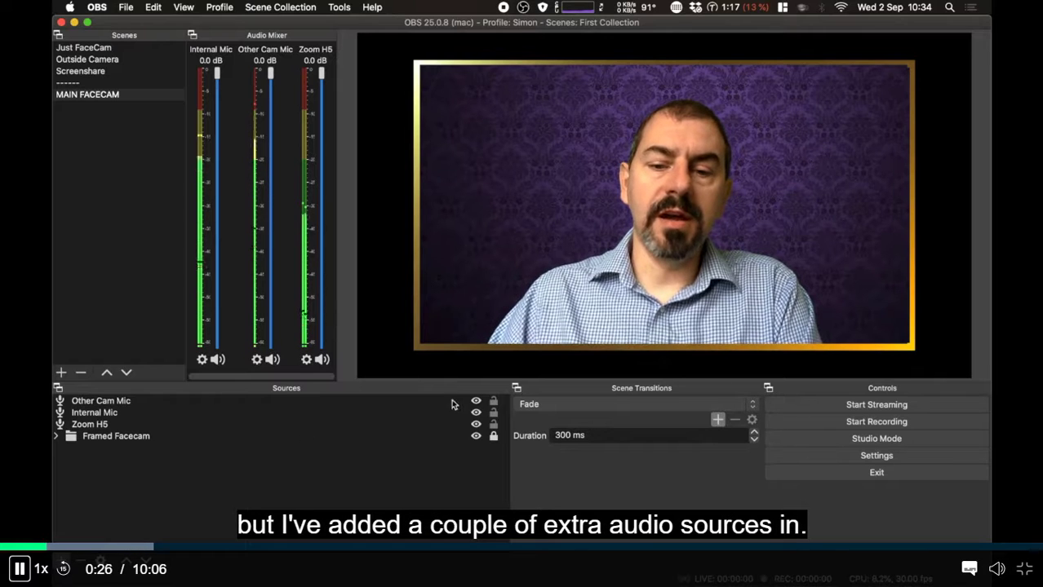
# - Look over the Zoom H5, Internal Mic and Other Cam Mic sources, view the Outside Camera scene, and return to MAIN FACECAM
pyautogui.click(136, 422)
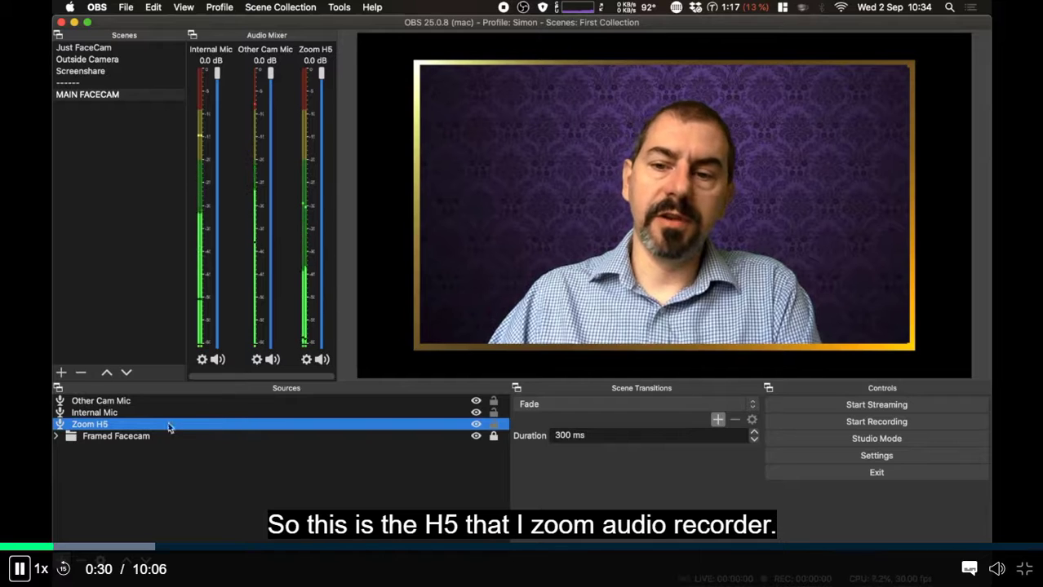
pyautogui.click(434, 412)
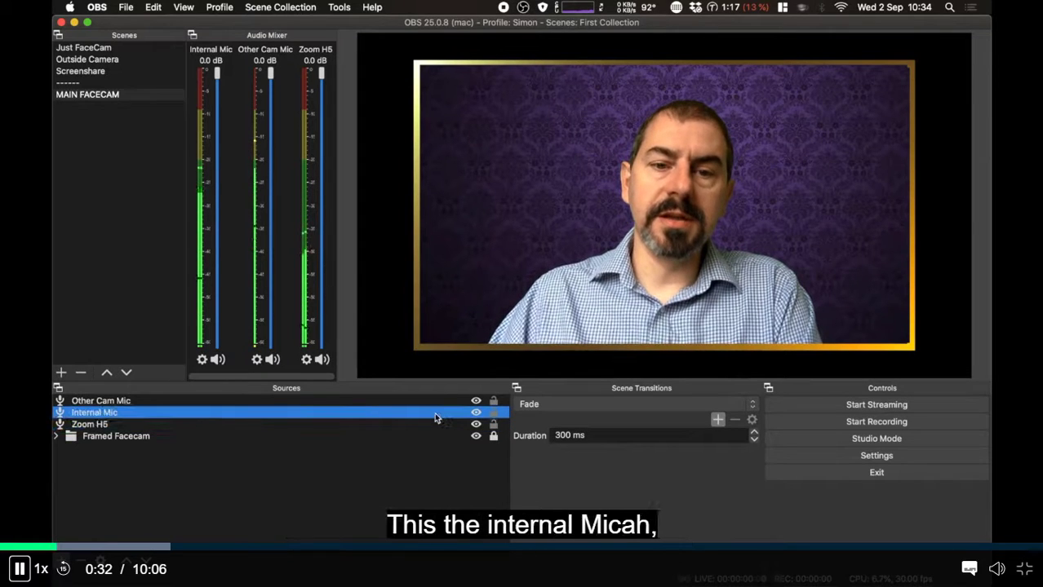
pyautogui.click(347, 399)
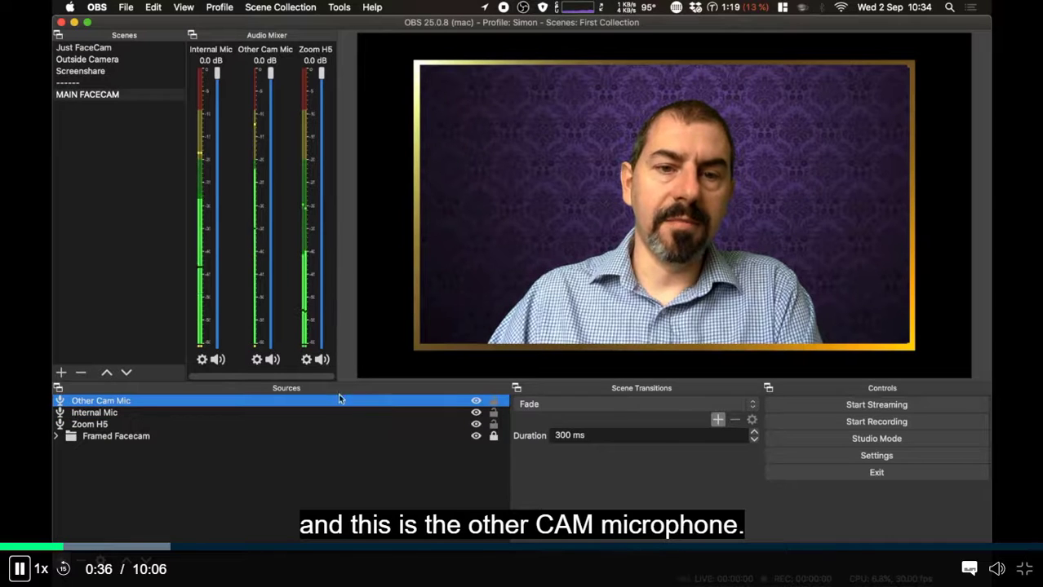
pyautogui.click(124, 61)
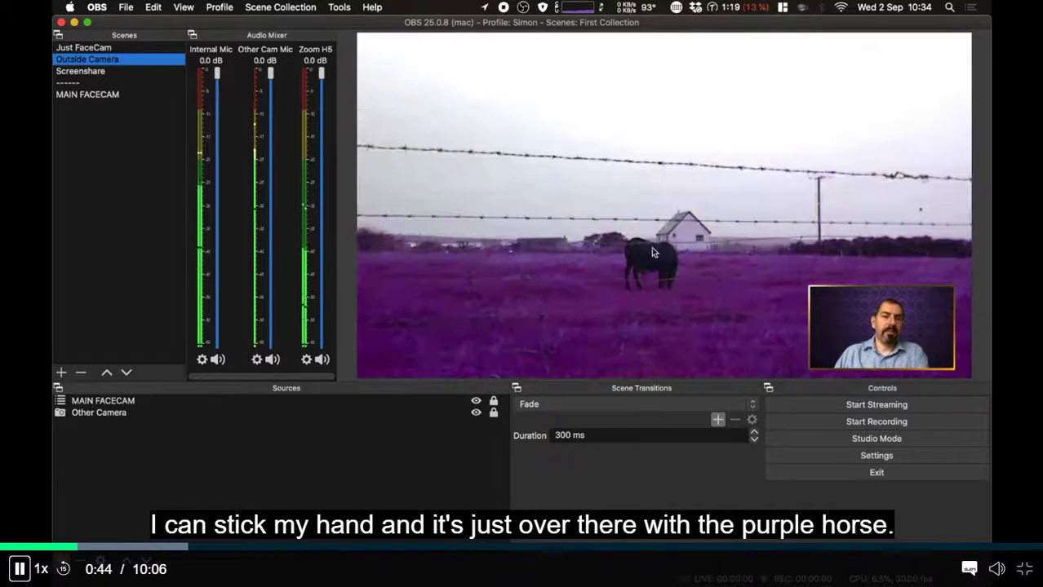
pyautogui.click(105, 91)
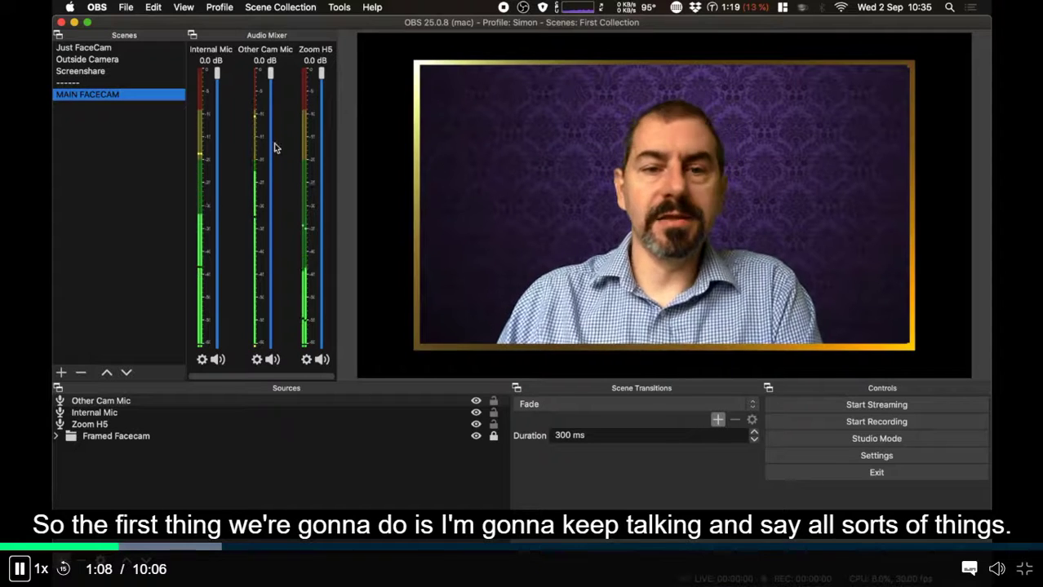
# - Lower the Other Cam Mic level to about -15.9 dB and the Internal Mic level to about -11.0 dB in the audio mixer
pyautogui.moveTo(270, 102); pyautogui.dragTo(270, 143)
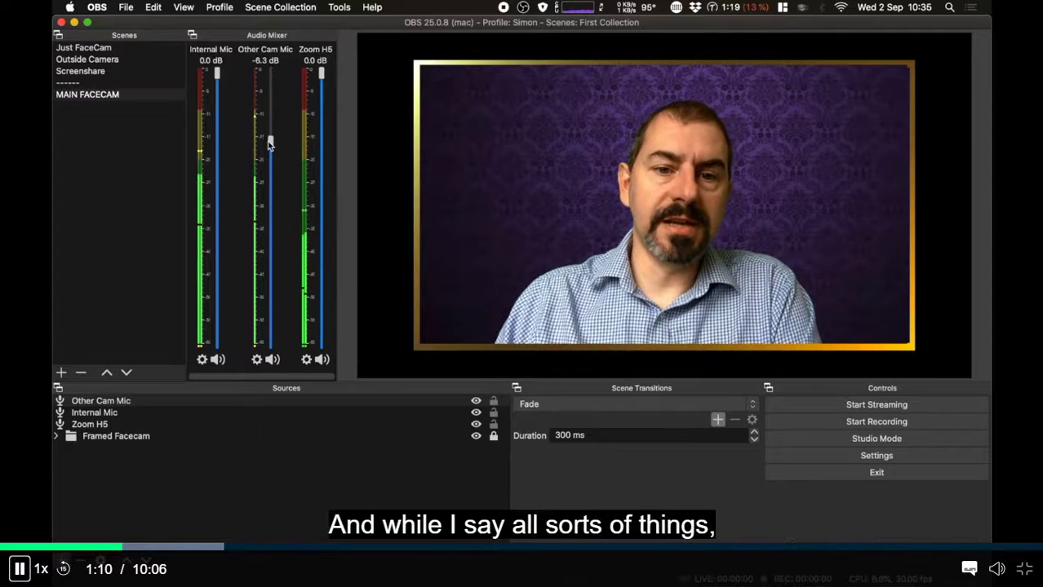
pyautogui.moveTo(269, 185); pyautogui.dragTo(218, 196)
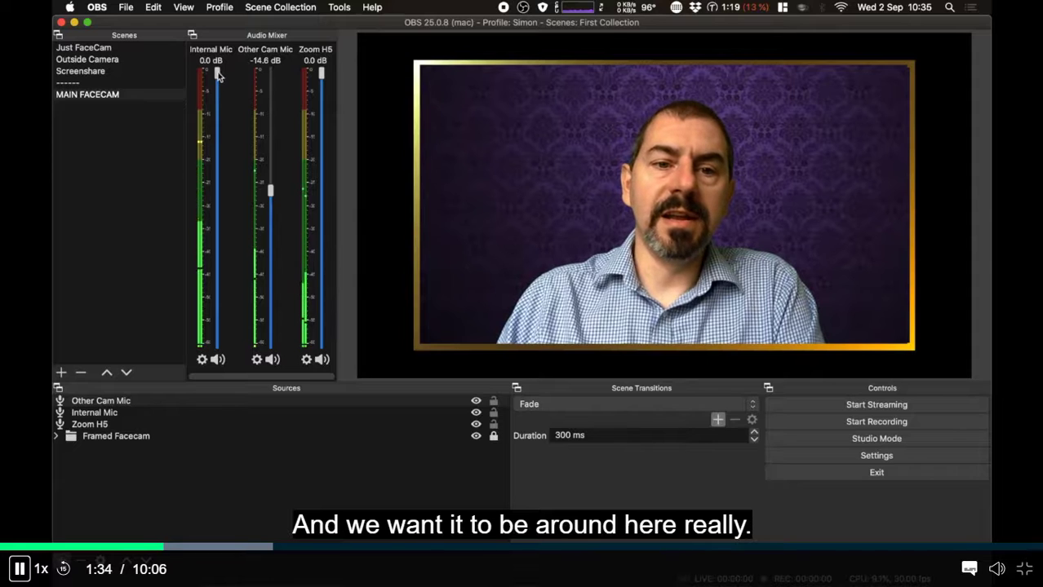
pyautogui.moveTo(214, 118); pyautogui.dragTo(211, 172)
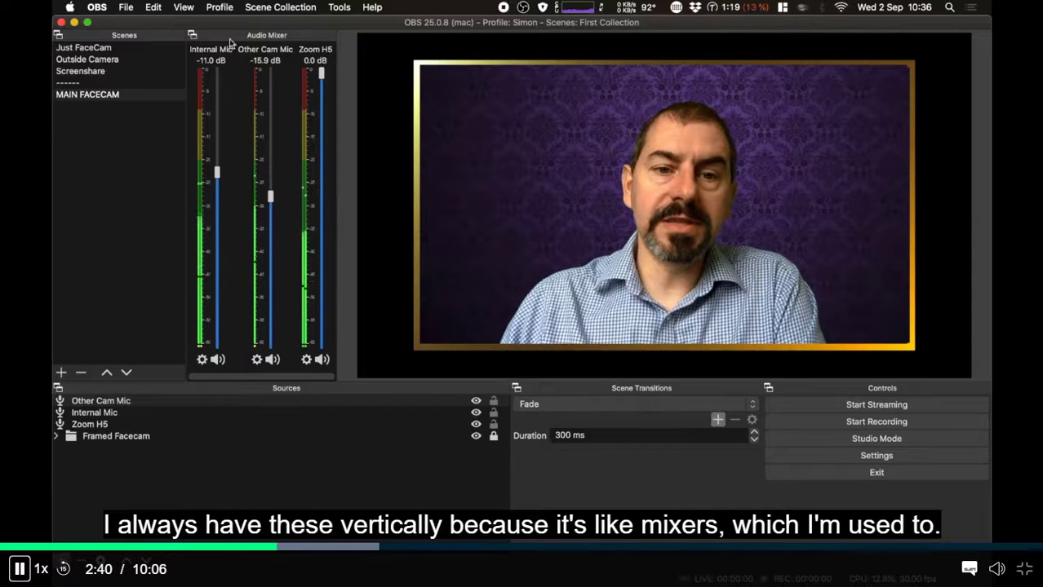
# - Switch the audio mixer to the horizontal layout and return it to Vertical Layout
pyautogui.rightClick(288, 233)
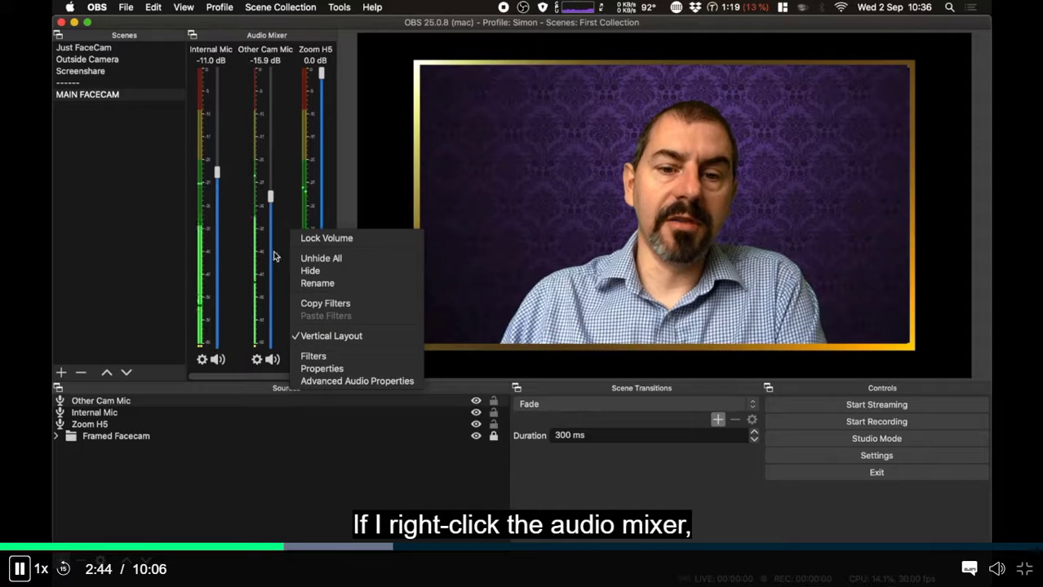
pyautogui.click(336, 340)
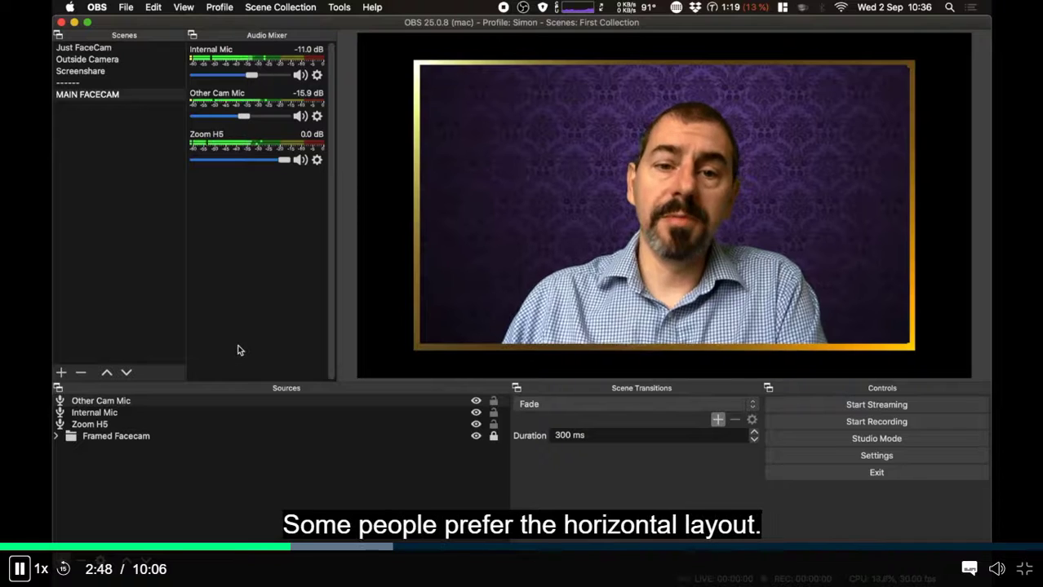
pyautogui.rightClick(244, 227)
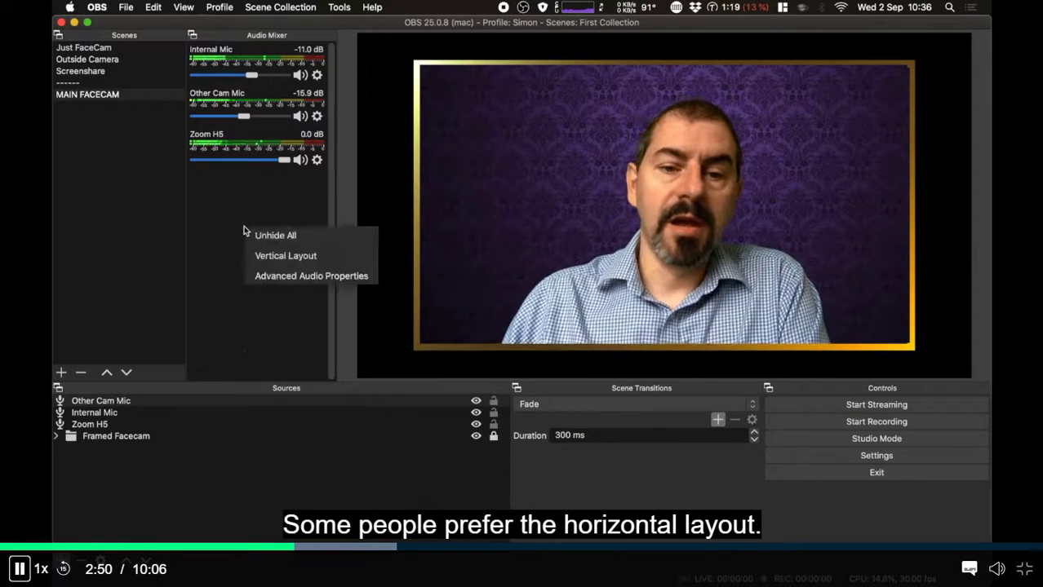
pyautogui.click(283, 259)
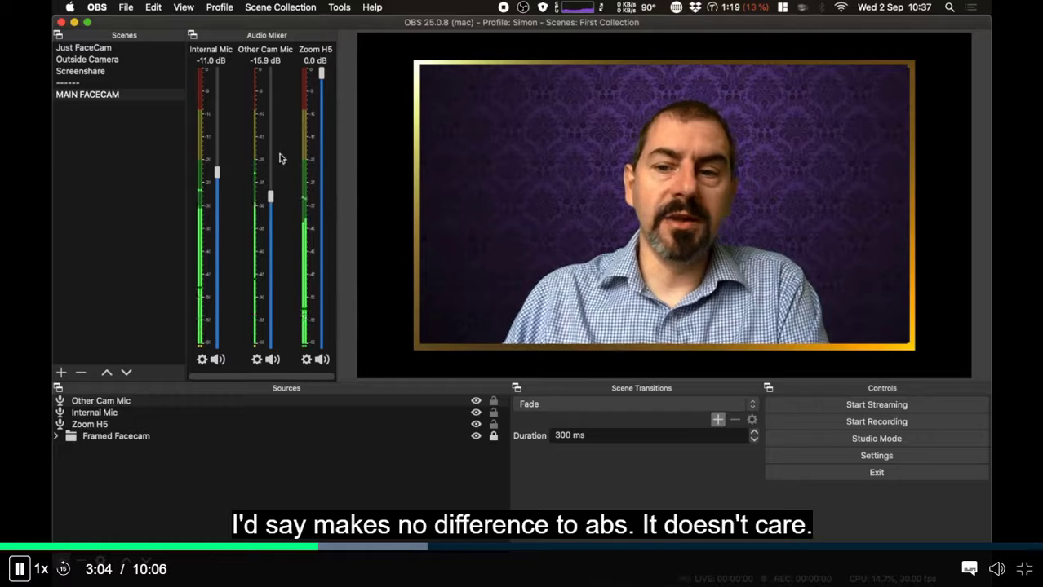
# - Open Advanced Audio Properties for the mixer sources and set the Internal Mic volume to -10.8 dB
pyautogui.click(258, 359)
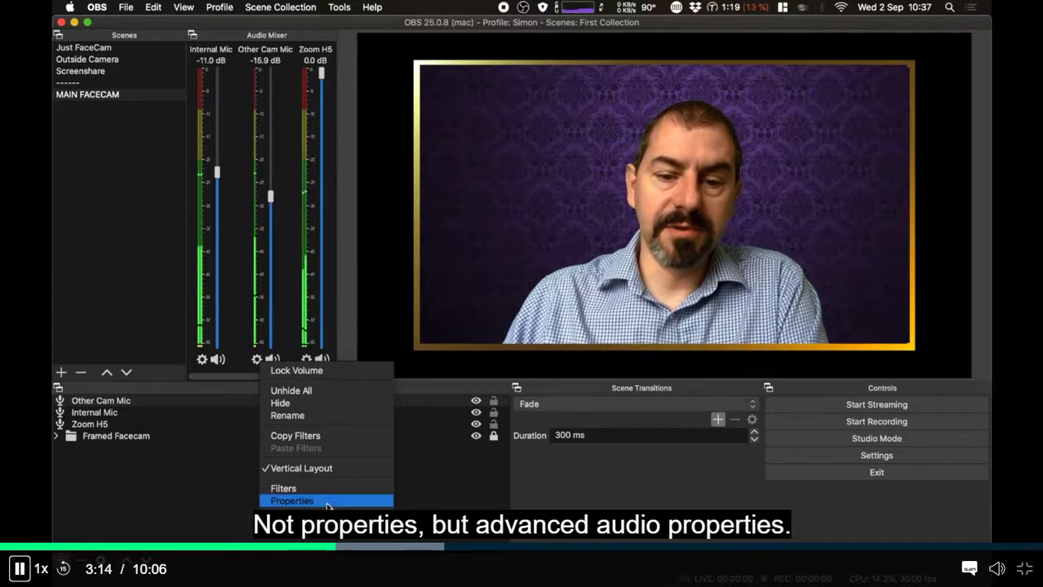
pyautogui.click(326, 514)
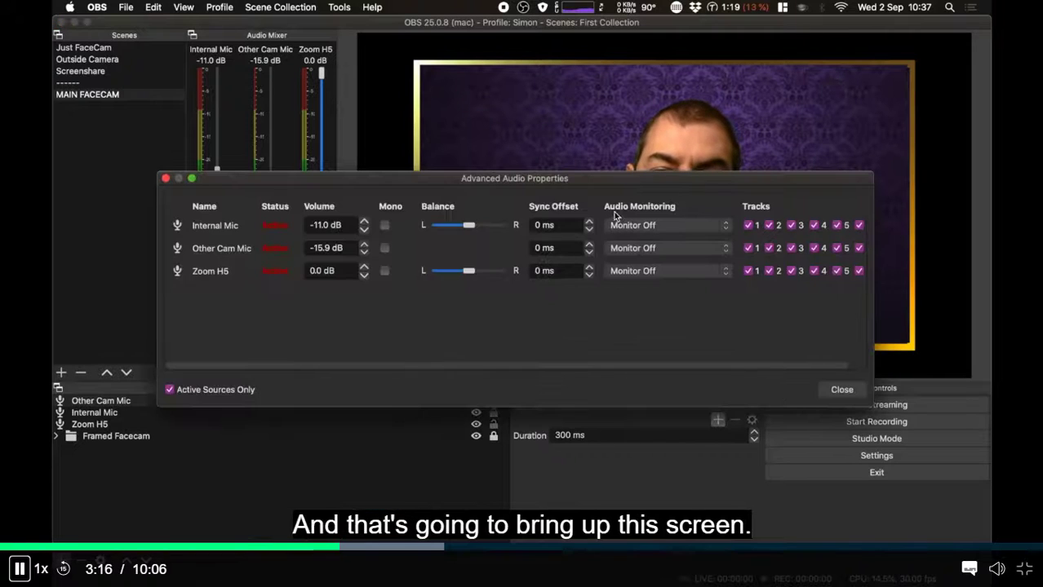
pyautogui.moveTo(614, 183); pyautogui.dragTo(615, 297)
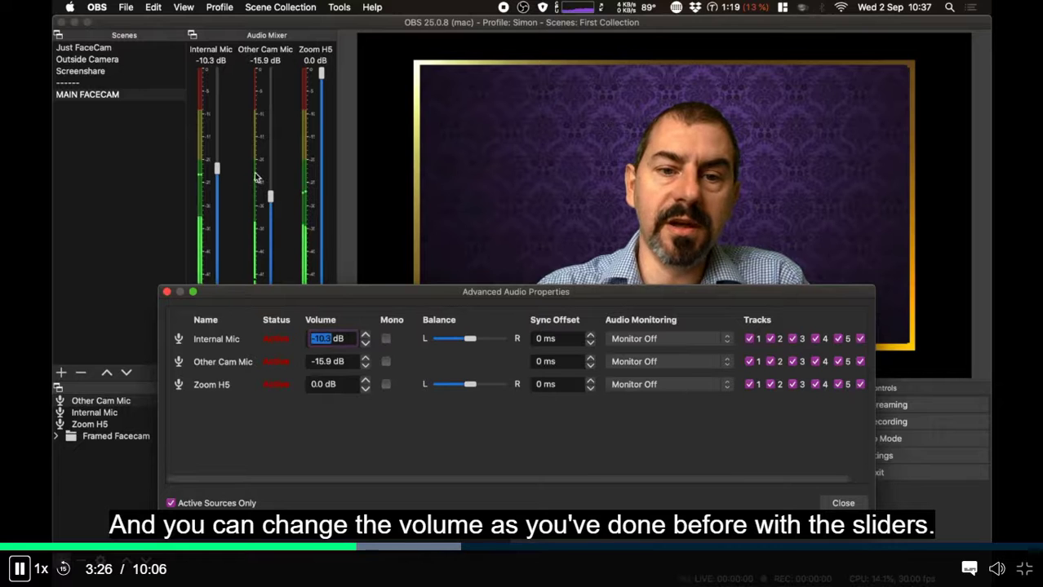
pyautogui.click(363, 345)
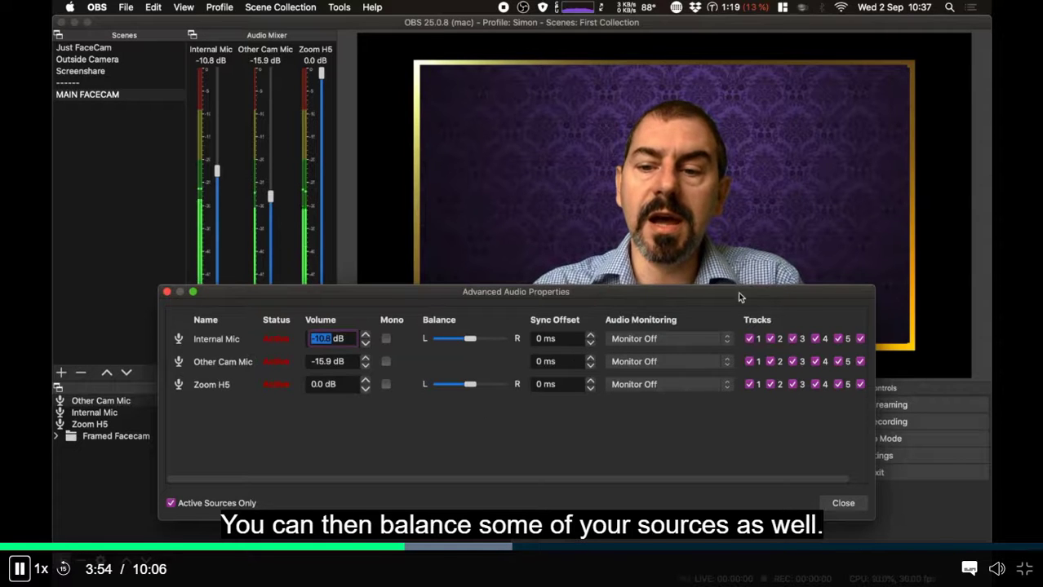
# - Examine the Audio Monitoring options offered for the Internal Mic, keeping Monitor Off
pyautogui.moveTo(738, 293); pyautogui.dragTo(701, 224)
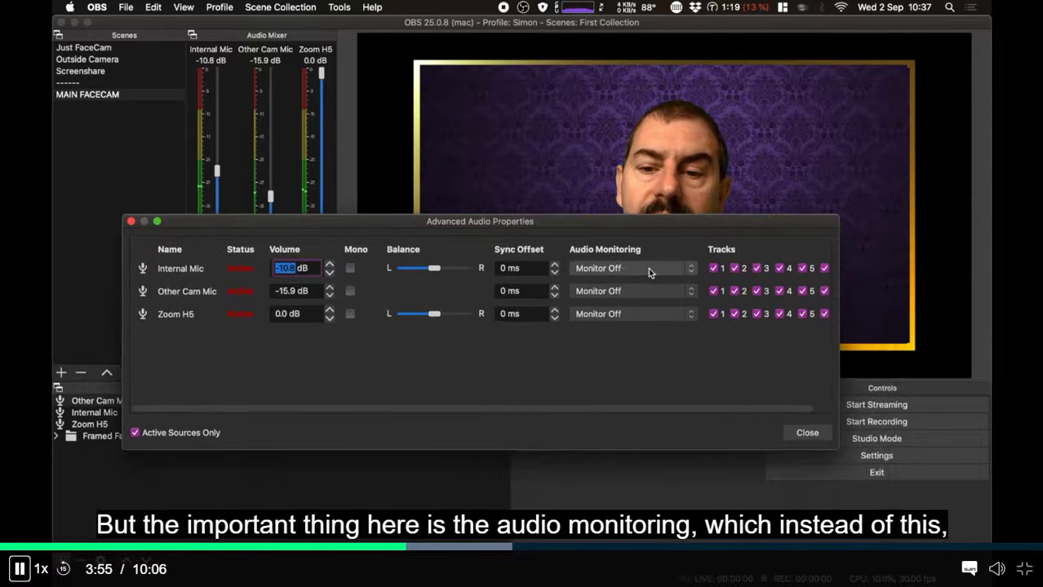
pyautogui.click(690, 270)
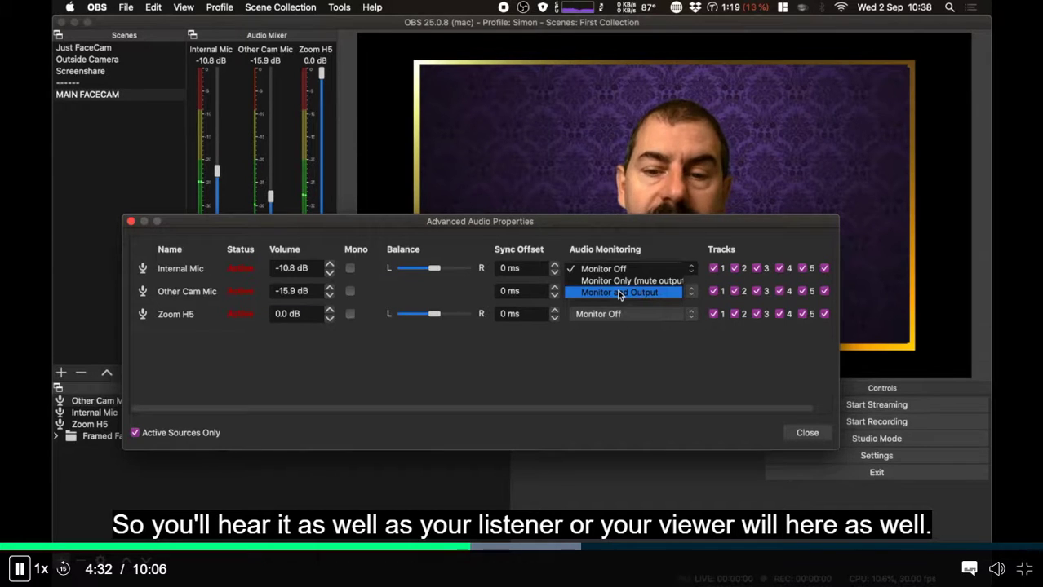
pyautogui.click(690, 231)
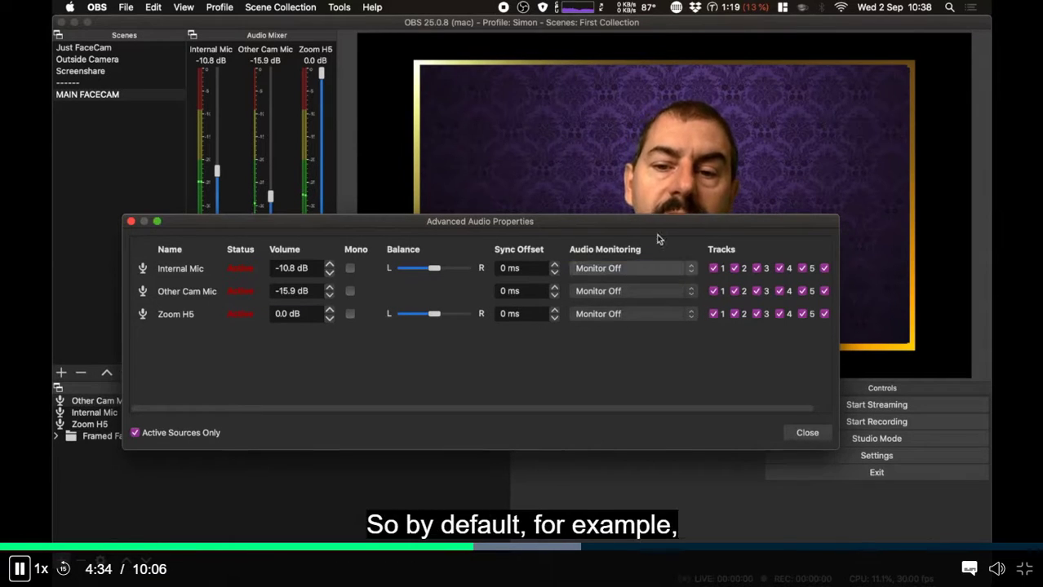
pyautogui.moveTo(594, 222); pyautogui.dragTo(616, 268)
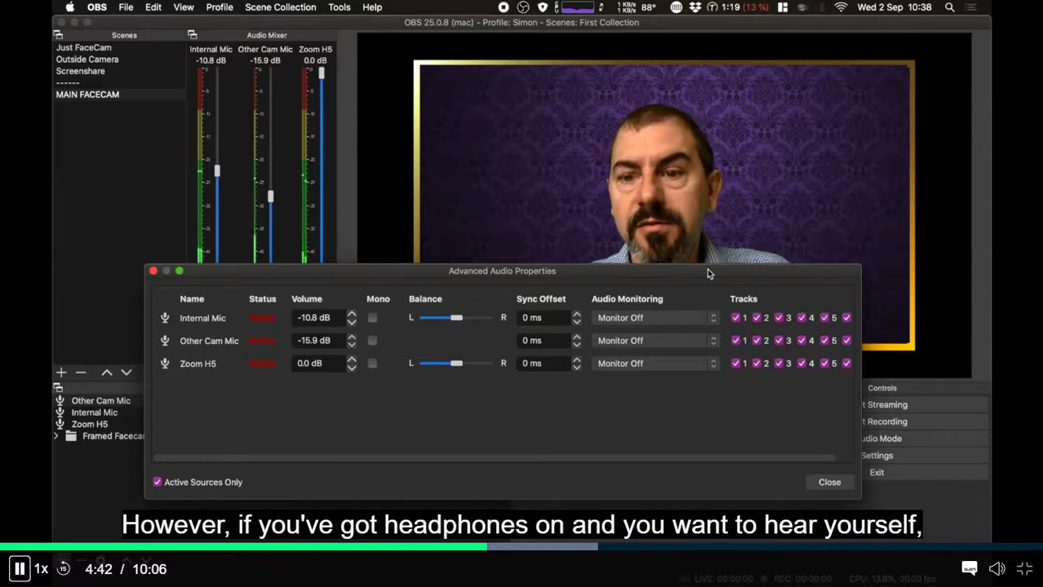
pyautogui.click(673, 317)
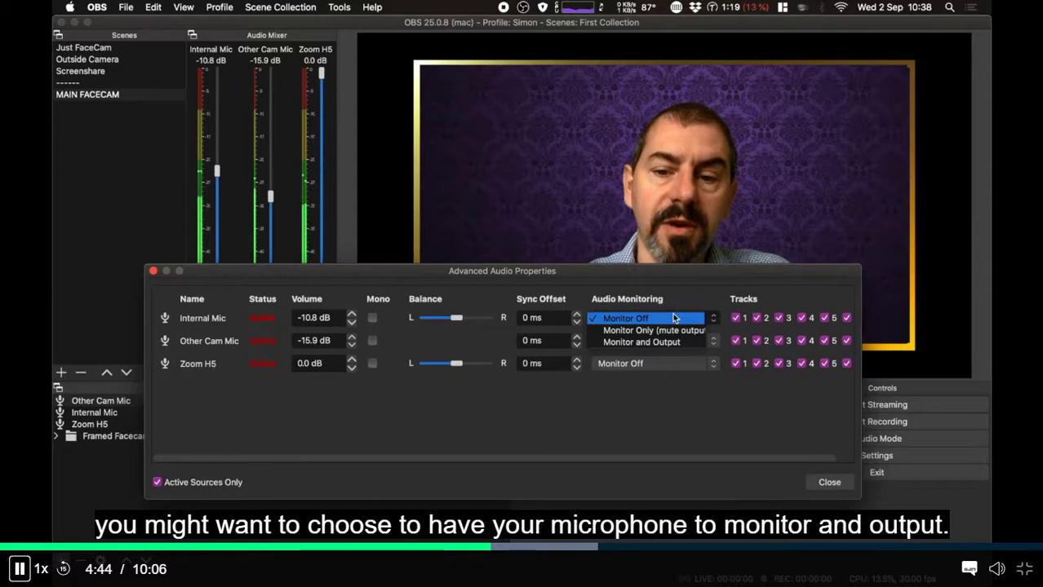
pyautogui.click(682, 283)
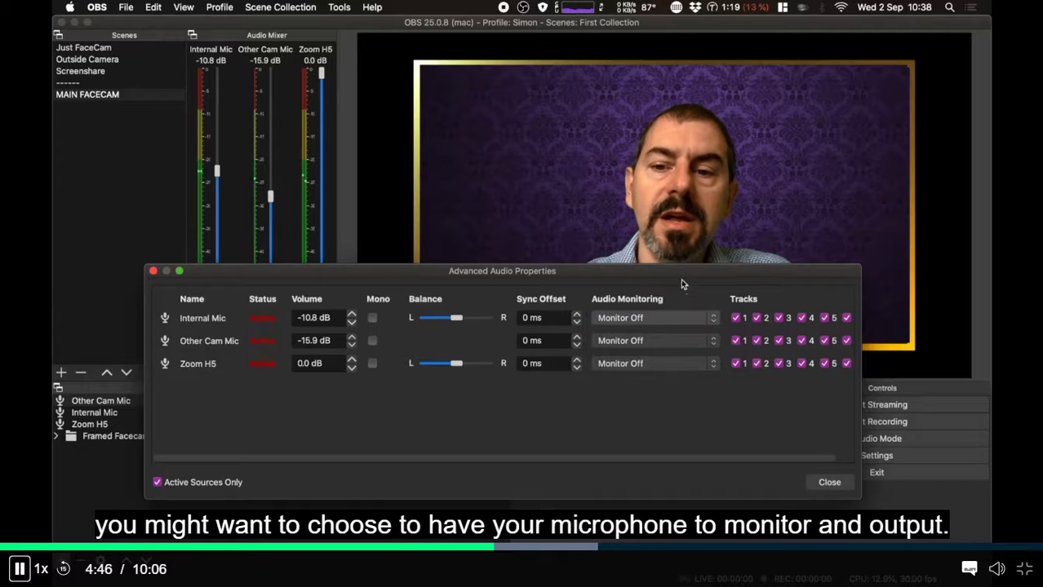
pyautogui.moveTo(672, 274)
pyautogui.mouseDown()
pyautogui.moveTo(652, 278)
pyautogui.moveTo(663, 308)
pyautogui.moveTo(662, 279)
pyautogui.mouseUp()
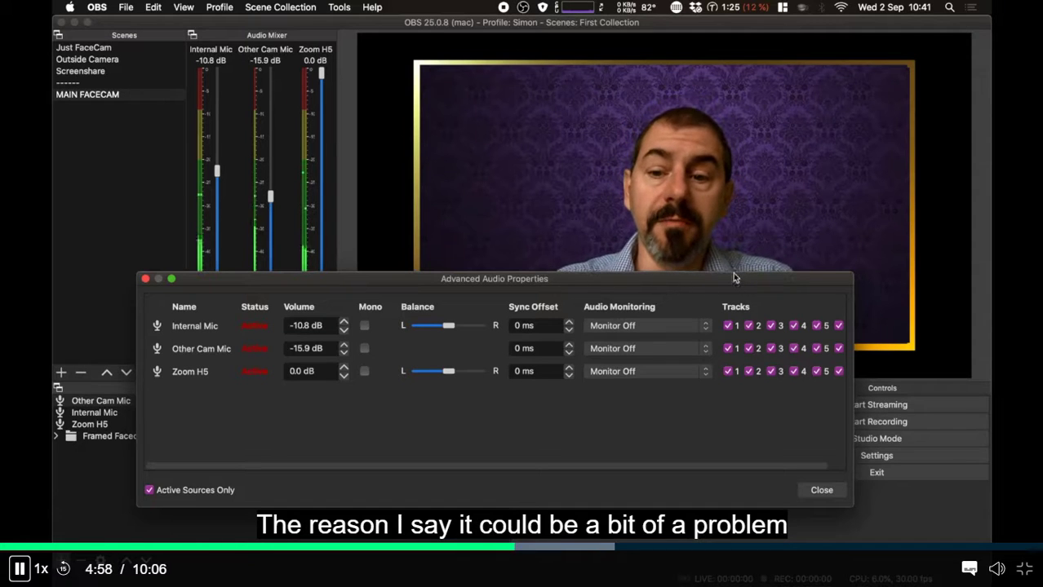
pyautogui.moveTo(739, 278); pyautogui.dragTo(750, 272)
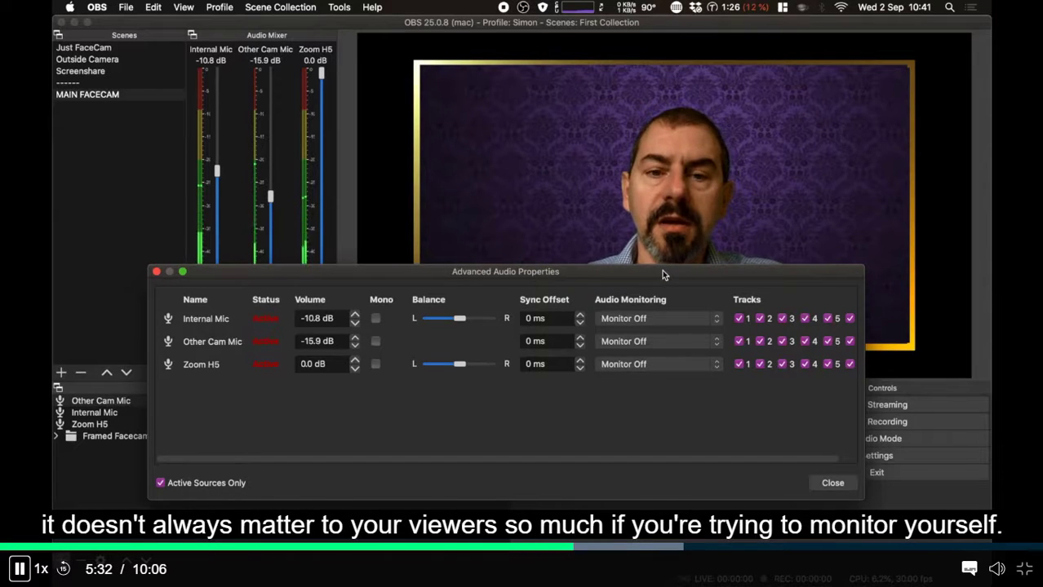
pyautogui.moveTo(662, 270); pyautogui.dragTo(668, 264)
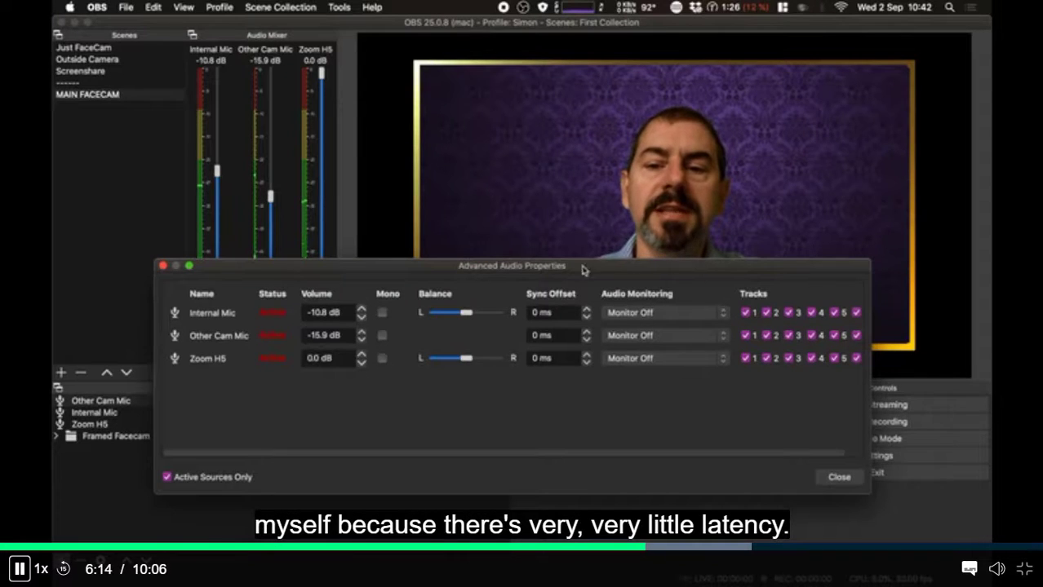
pyautogui.moveTo(595, 266); pyautogui.dragTo(591, 228)
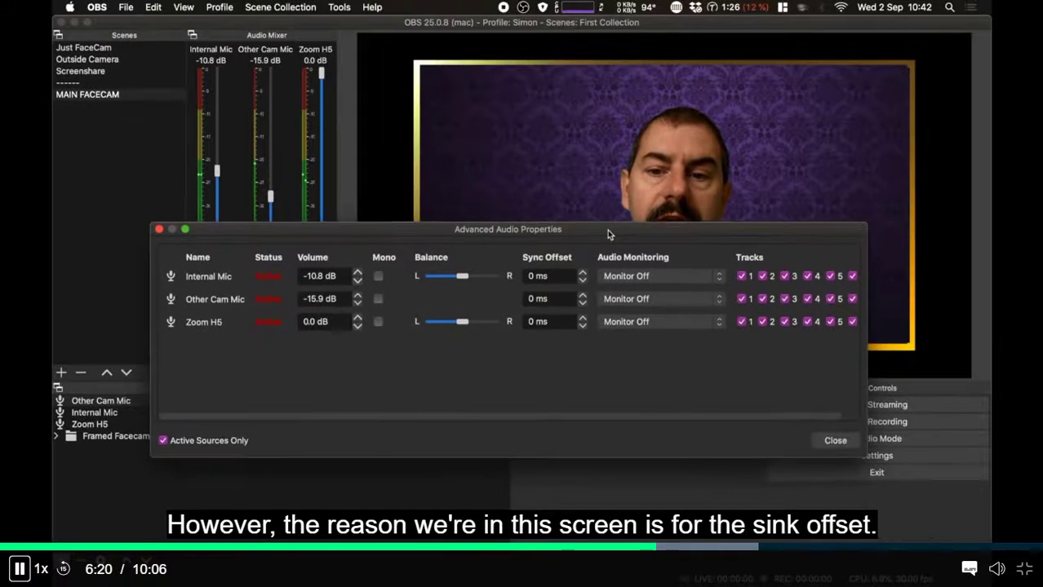
pyautogui.moveTo(607, 227); pyautogui.dragTo(604, 263)
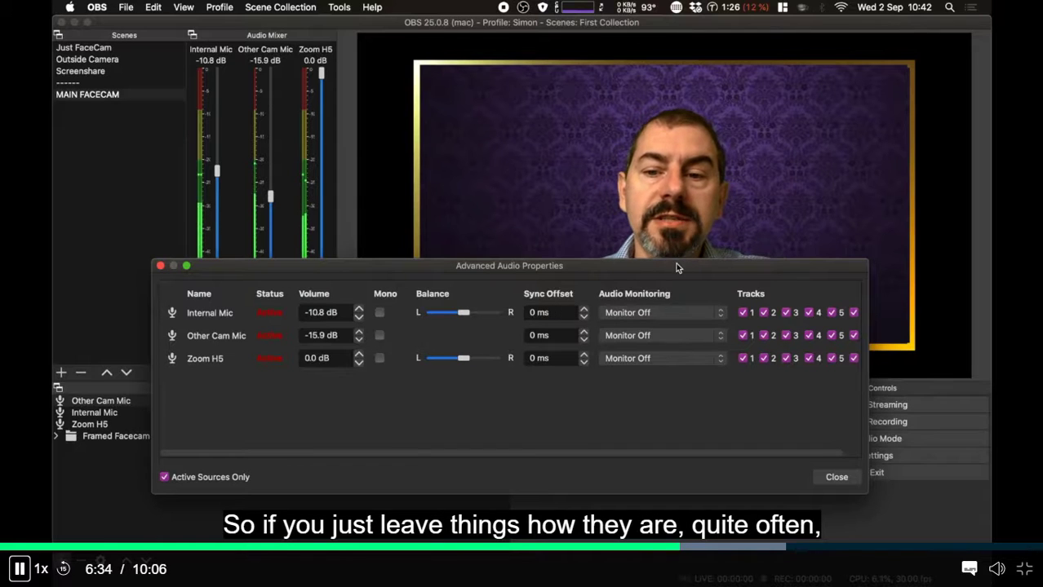
pyautogui.moveTo(676, 268)
pyautogui.mouseDown()
pyautogui.moveTo(688, 282)
pyautogui.moveTo(665, 269)
pyautogui.mouseUp()
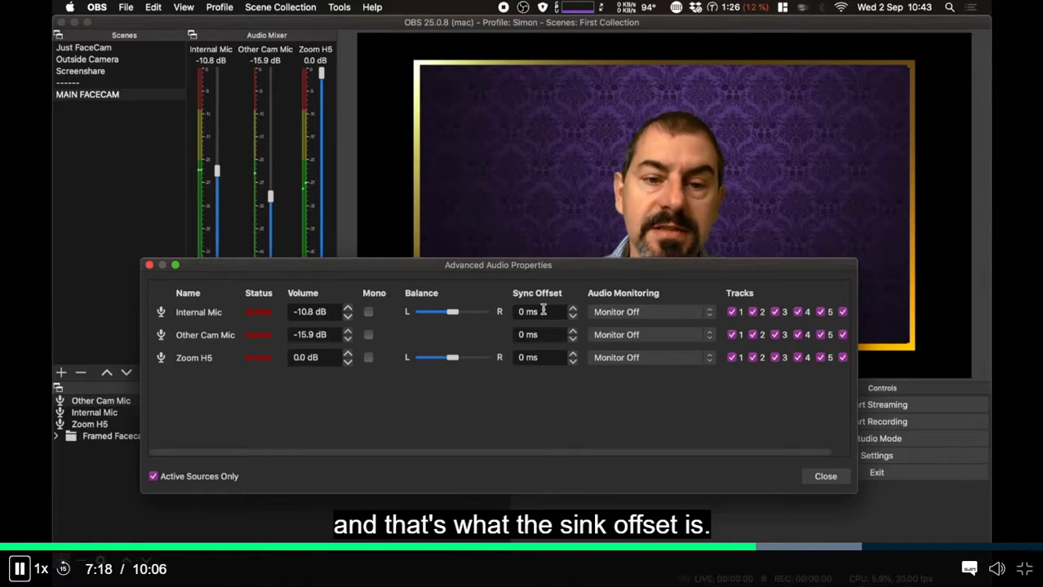
# - Set the Sync Offset to 80 ms for Internal Mic, Other Cam Mic and Zoom H5
pyautogui.moveTo(569, 266); pyautogui.dragTo(588, 238)
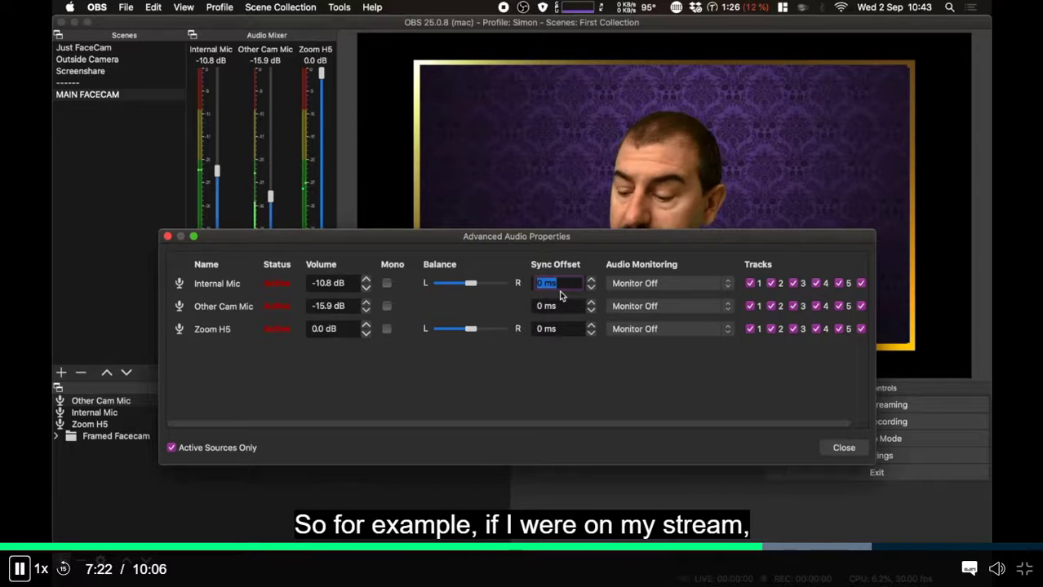
pyautogui.write('0')
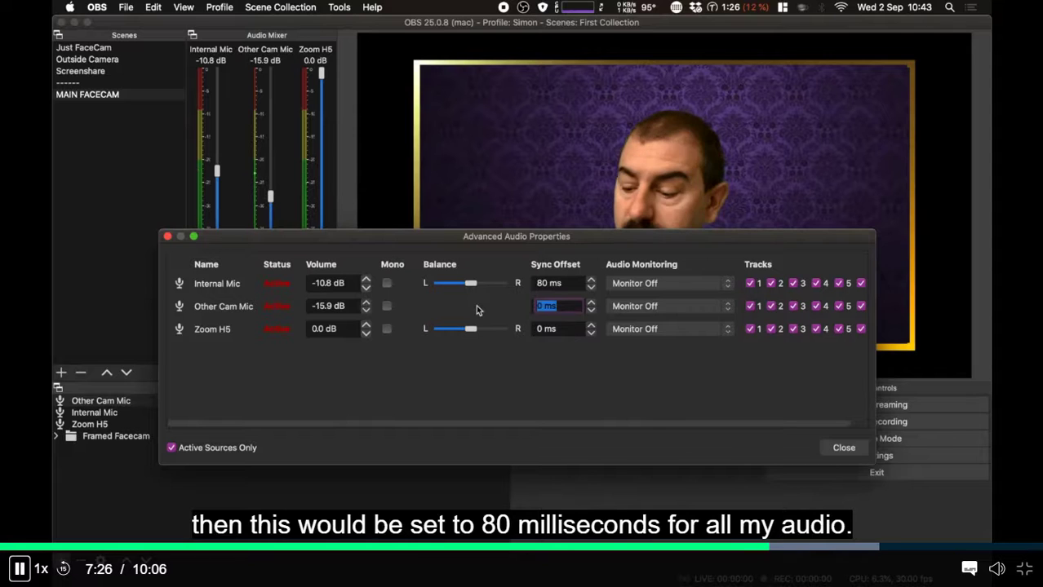
pyautogui.write('80')
pyautogui.moveTo(559, 329); pyautogui.dragTo(491, 329)
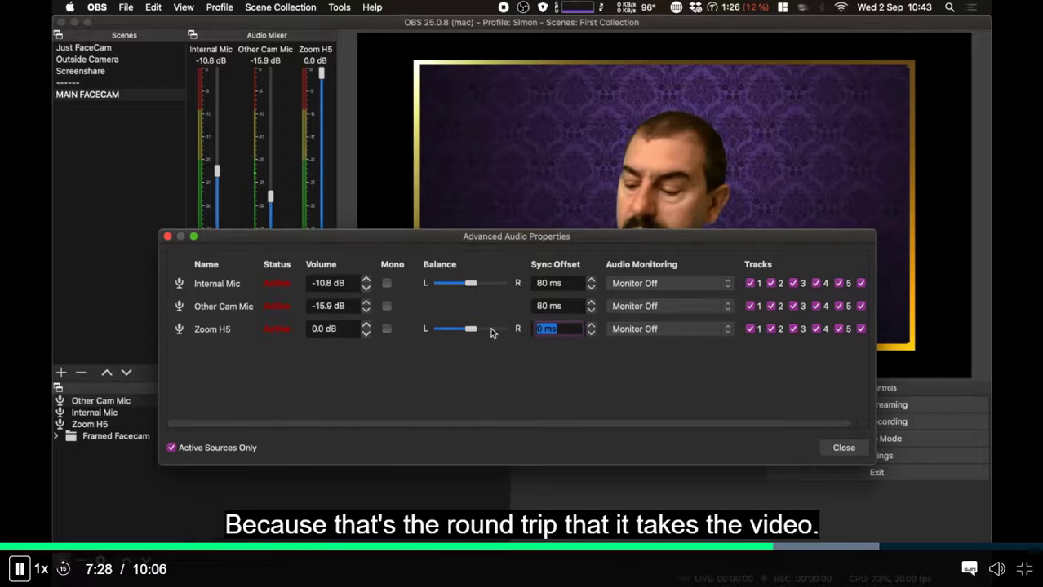
pyautogui.write('80')
pyautogui.click(574, 306)
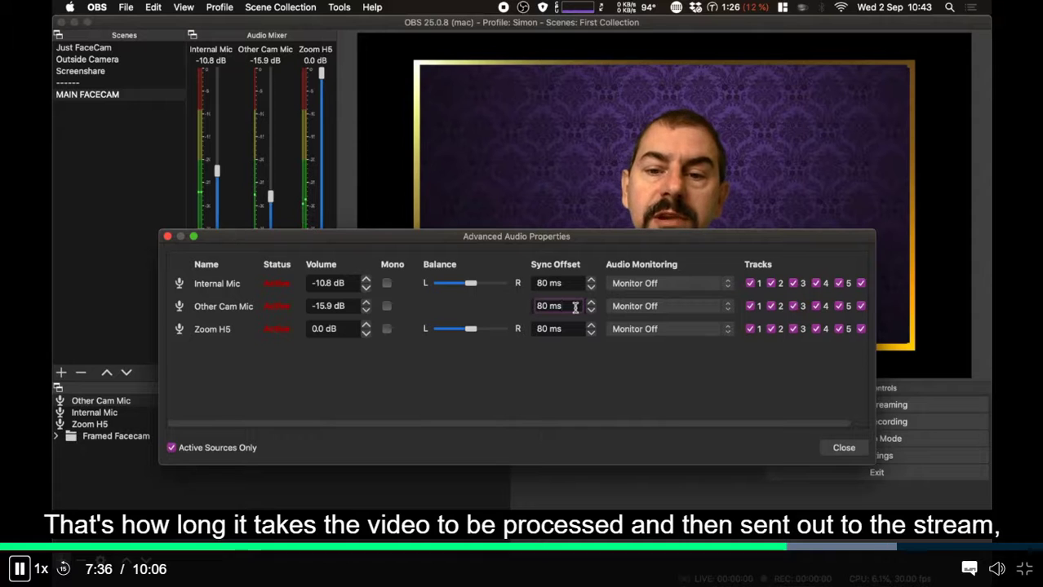
pyautogui.moveTo(596, 243); pyautogui.dragTo(556, 340)
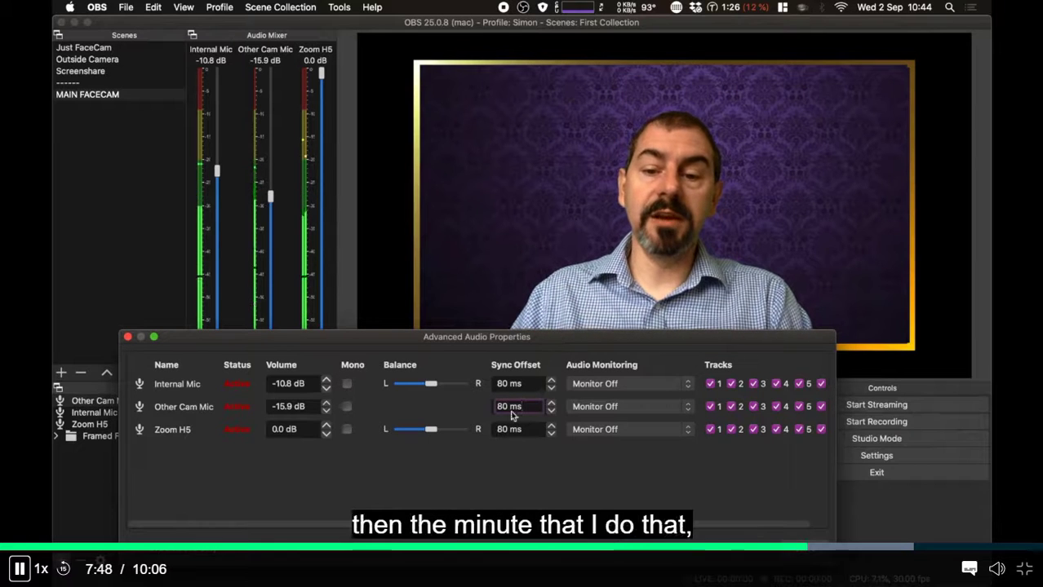
pyautogui.moveTo(596, 338); pyautogui.dragTo(598, 329)
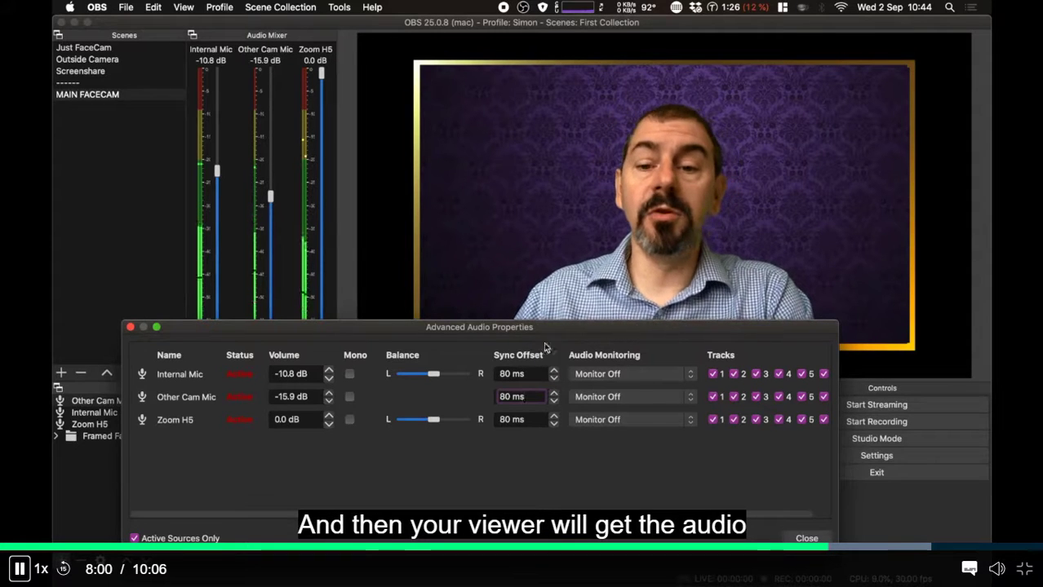
pyautogui.moveTo(549, 334); pyautogui.dragTo(567, 333)
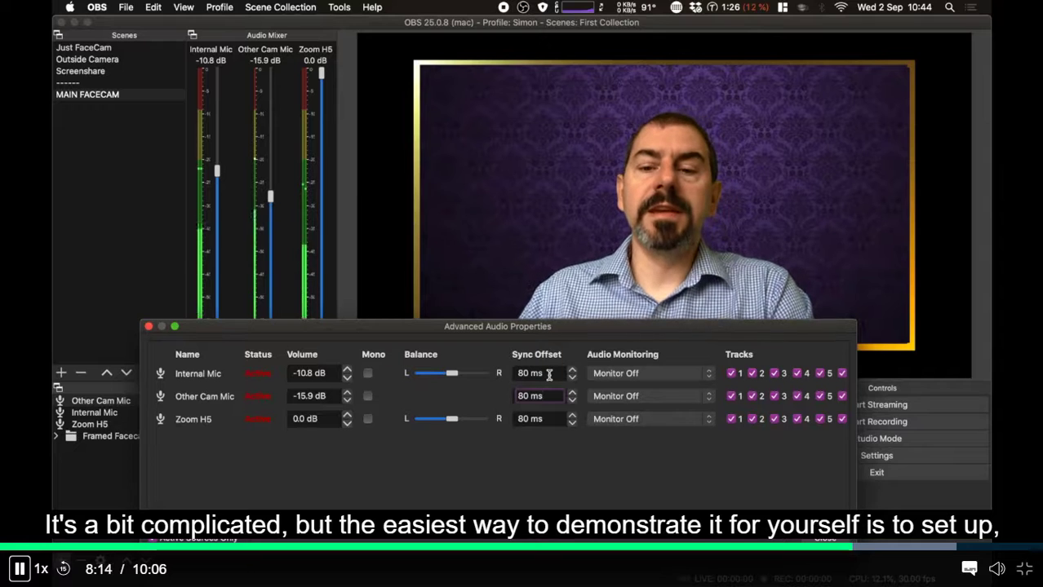
pyautogui.moveTo(685, 331); pyautogui.dragTo(611, 293)
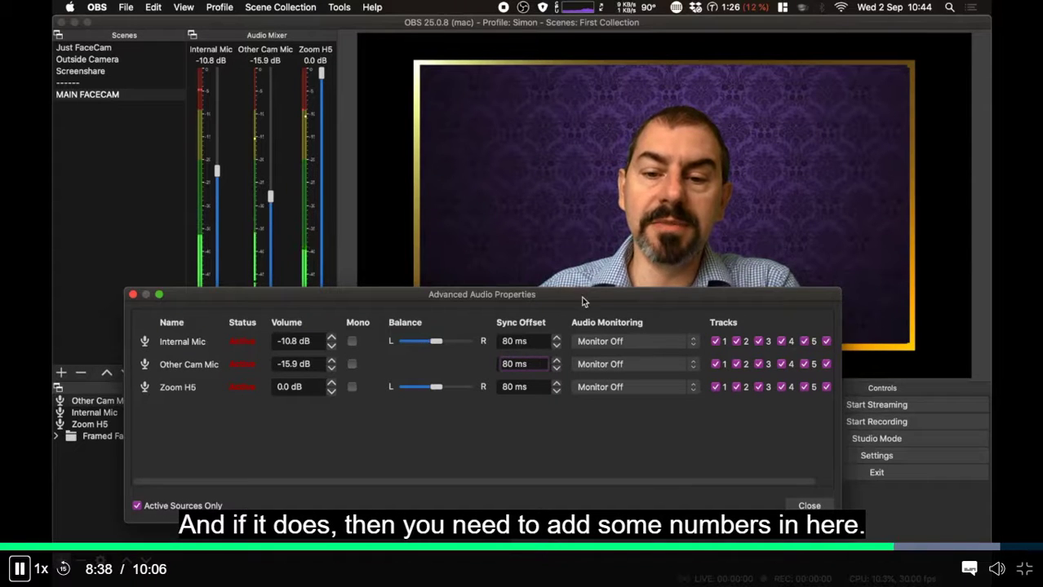
pyautogui.moveTo(582, 301); pyautogui.dragTo(609, 341)
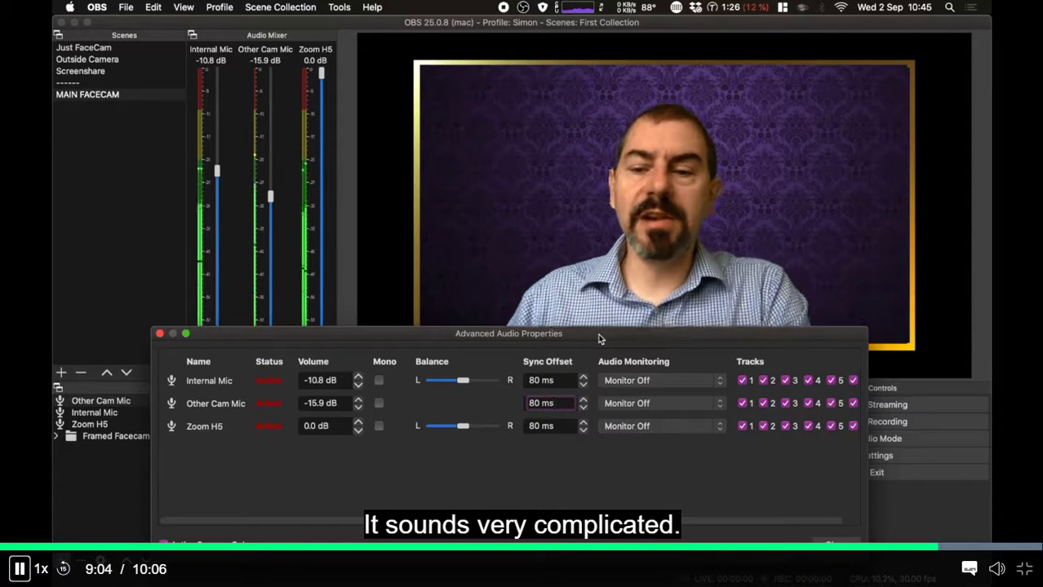
pyautogui.moveTo(599, 339); pyautogui.dragTo(593, 309)
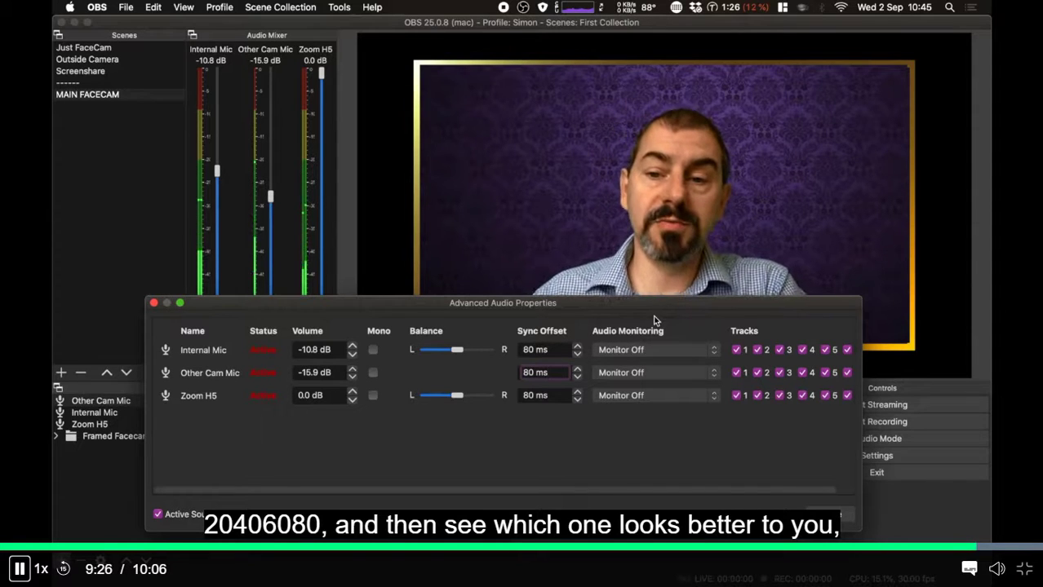
pyautogui.moveTo(651, 308); pyautogui.dragTo(615, 238)
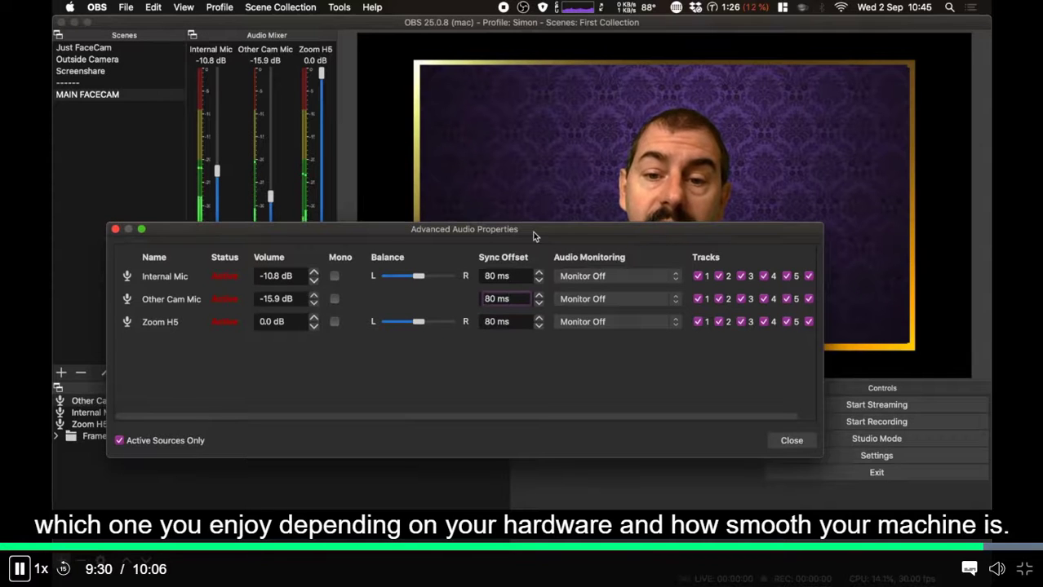
pyautogui.moveTo(534, 236); pyautogui.dragTo(575, 309)
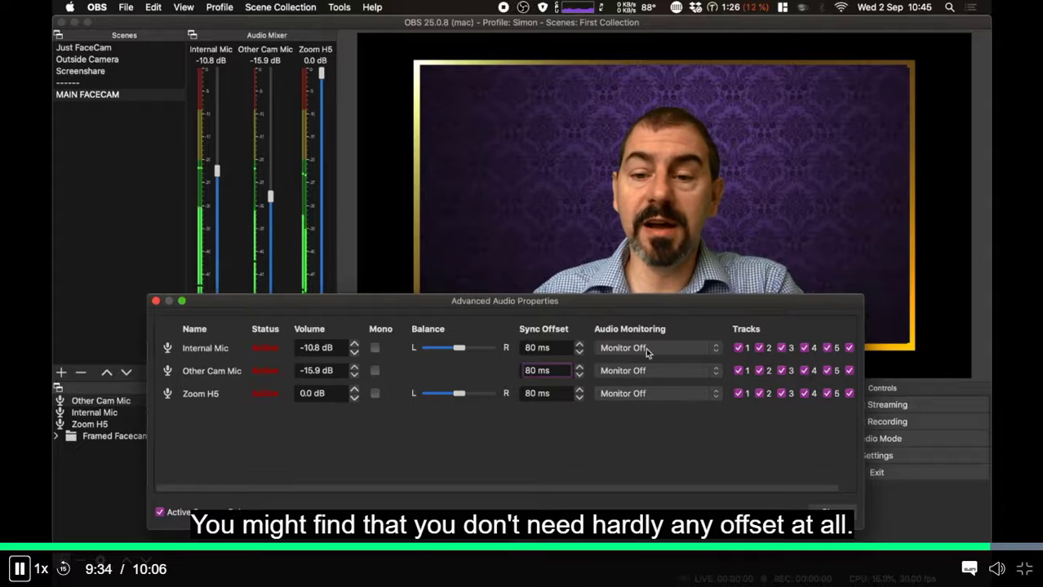
pyautogui.moveTo(644, 301); pyautogui.dragTo(652, 293)
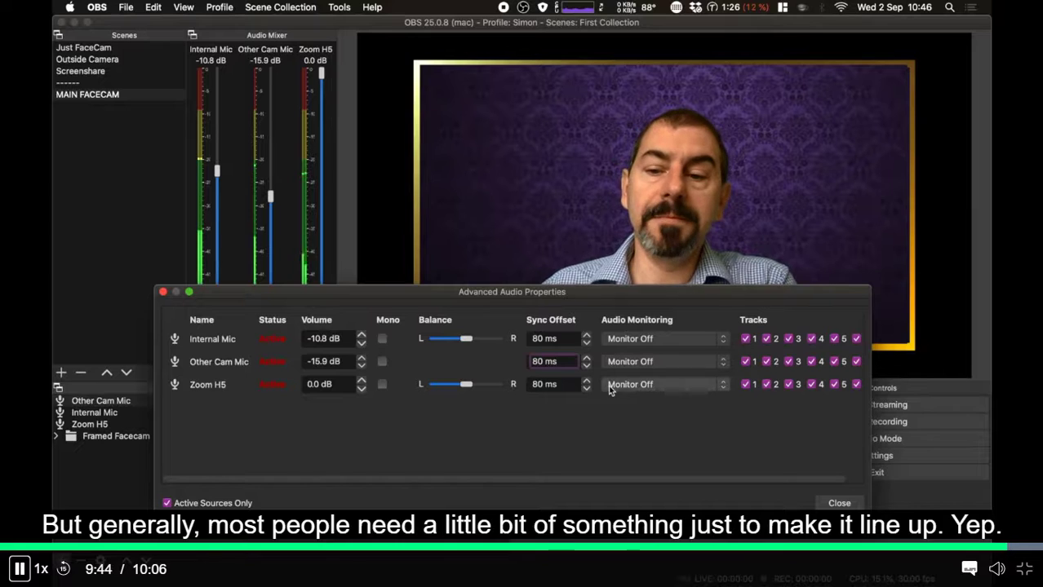
pyautogui.moveTo(606, 292); pyautogui.dragTo(600, 234)
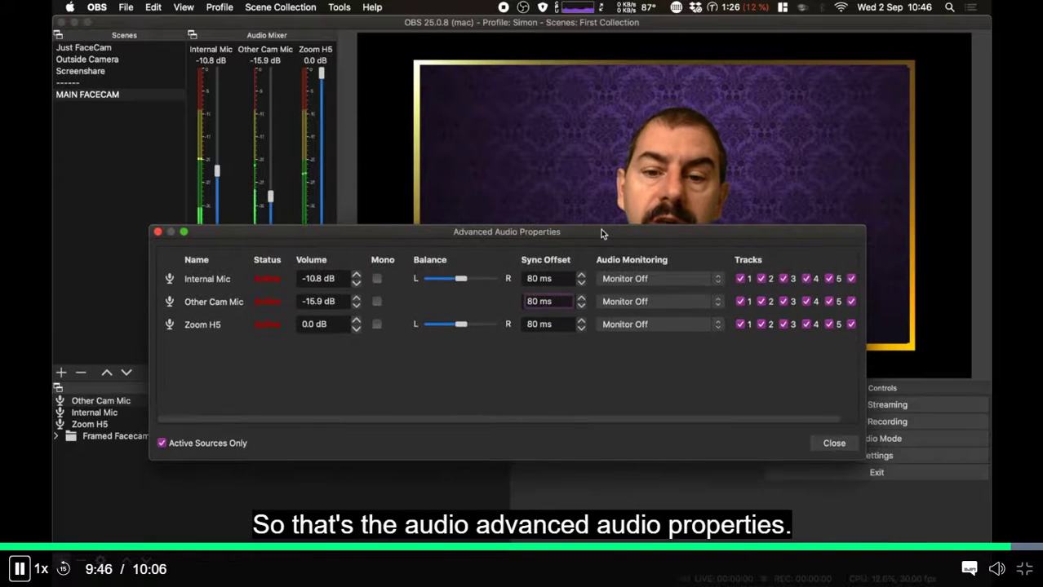
# - Close Advanced Audio Properties and reopen it from the Other Cam Mic's mixer settings
pyautogui.click(836, 446)
pyautogui.click(254, 361)
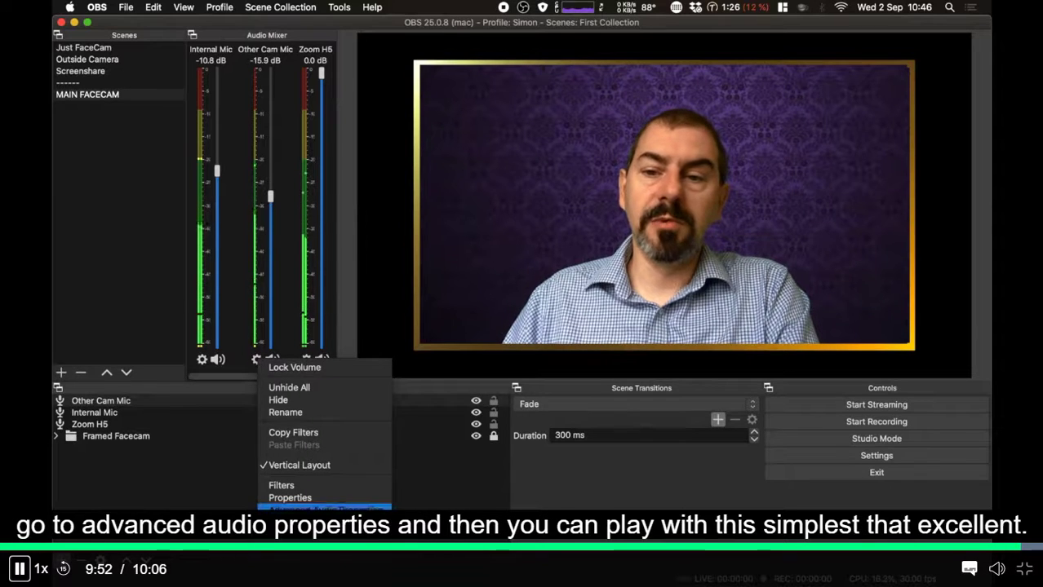
pyautogui.click(324, 508)
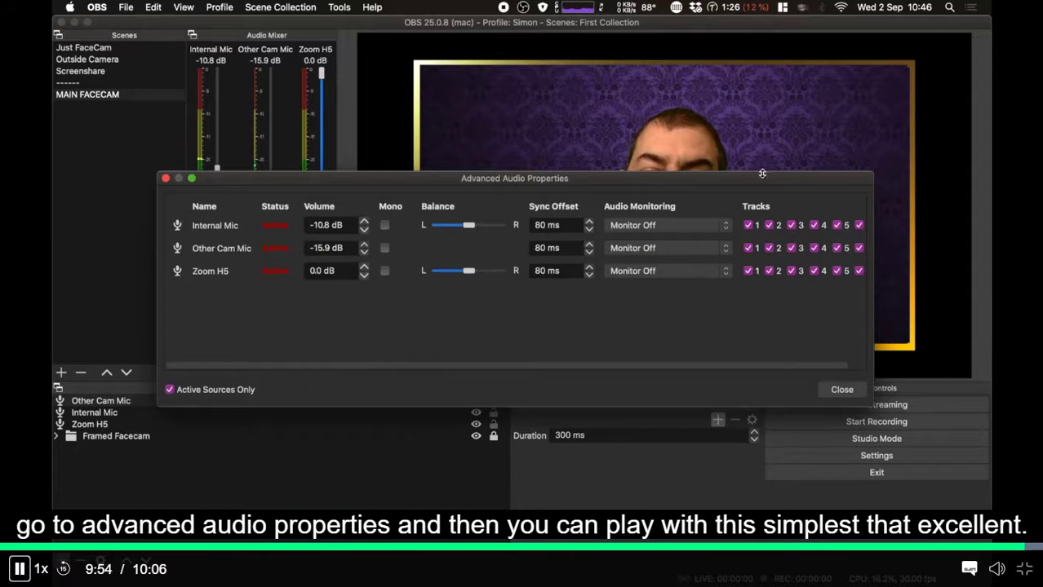
pyautogui.moveTo(762, 172); pyautogui.dragTo(770, 300)
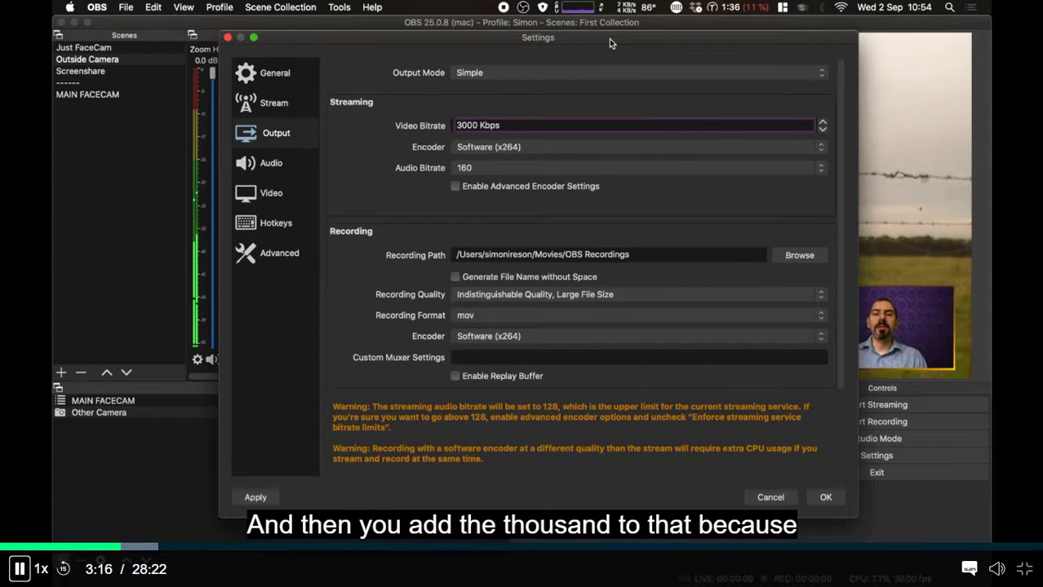
# - Examine the streaming Video Bitrate value in the Output settings without changing it
pyautogui.moveTo(490, 40); pyautogui.dragTo(492, 42)
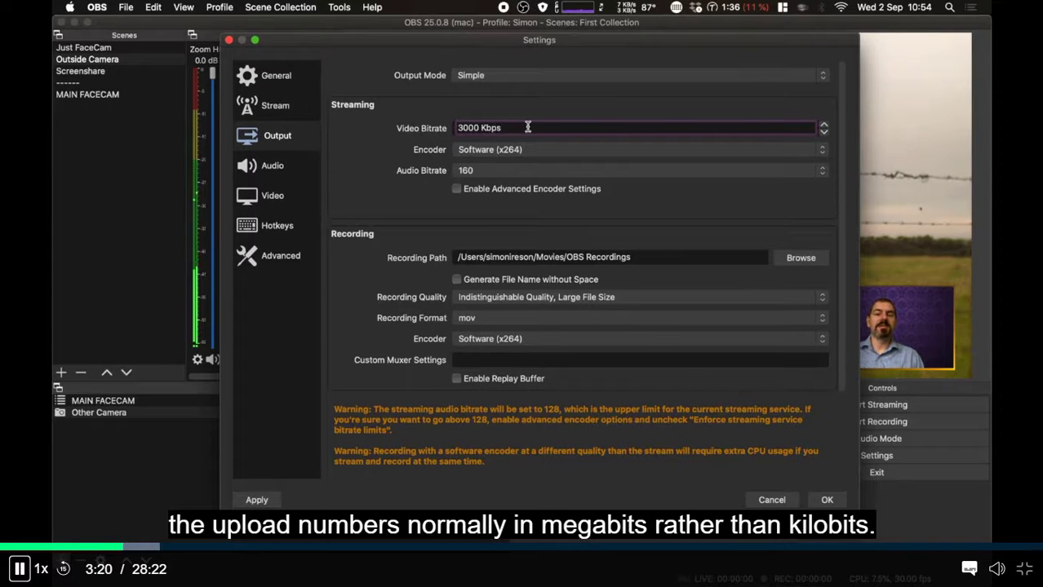
pyautogui.moveTo(640, 38); pyautogui.dragTo(637, 35)
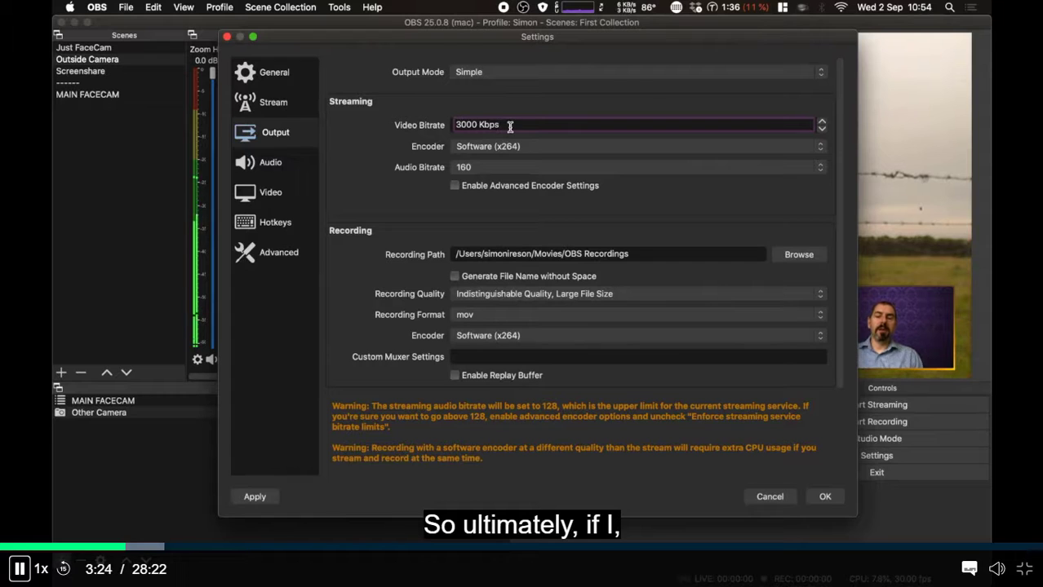
pyautogui.moveTo(461, 125); pyautogui.dragTo(403, 148)
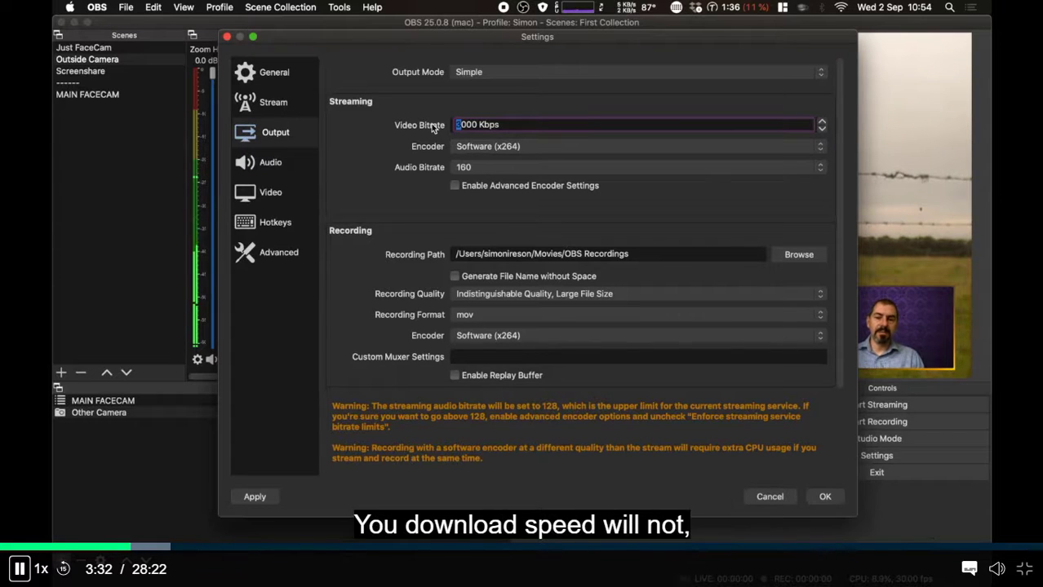
pyautogui.click(513, 124)
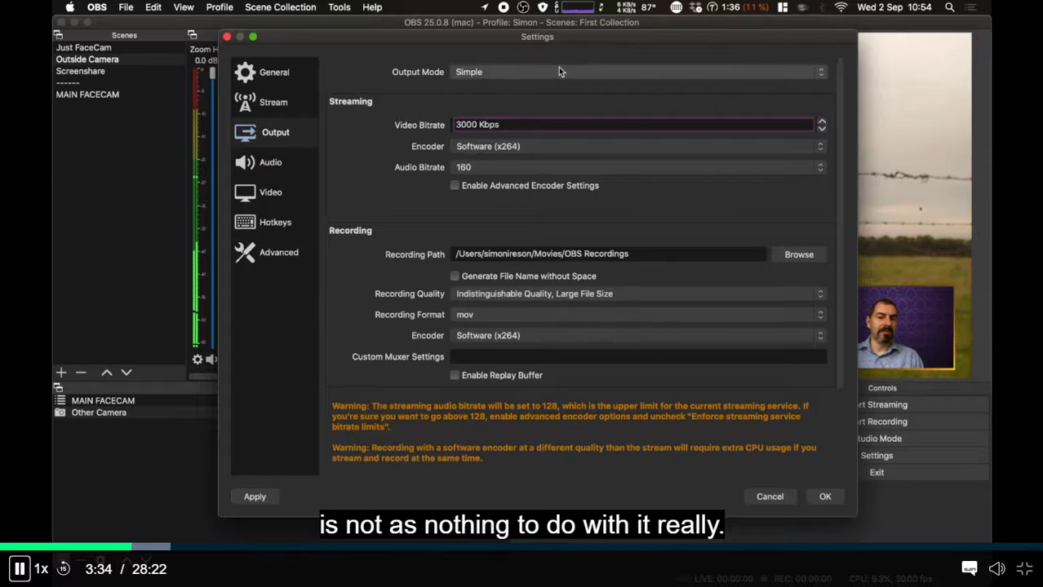
pyautogui.moveTo(572, 37); pyautogui.dragTo(574, 36)
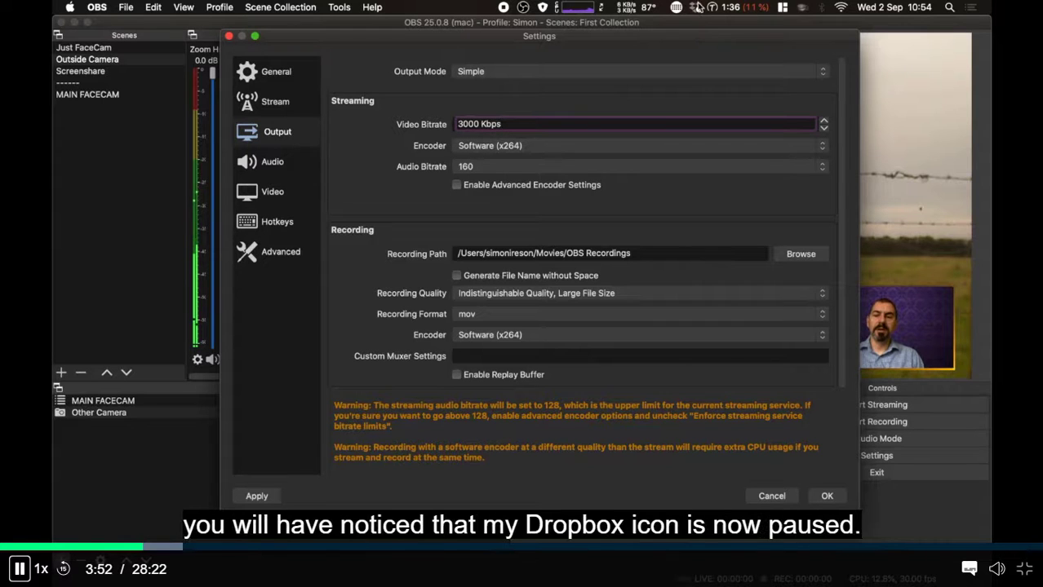
pyautogui.moveTo(697, 8)
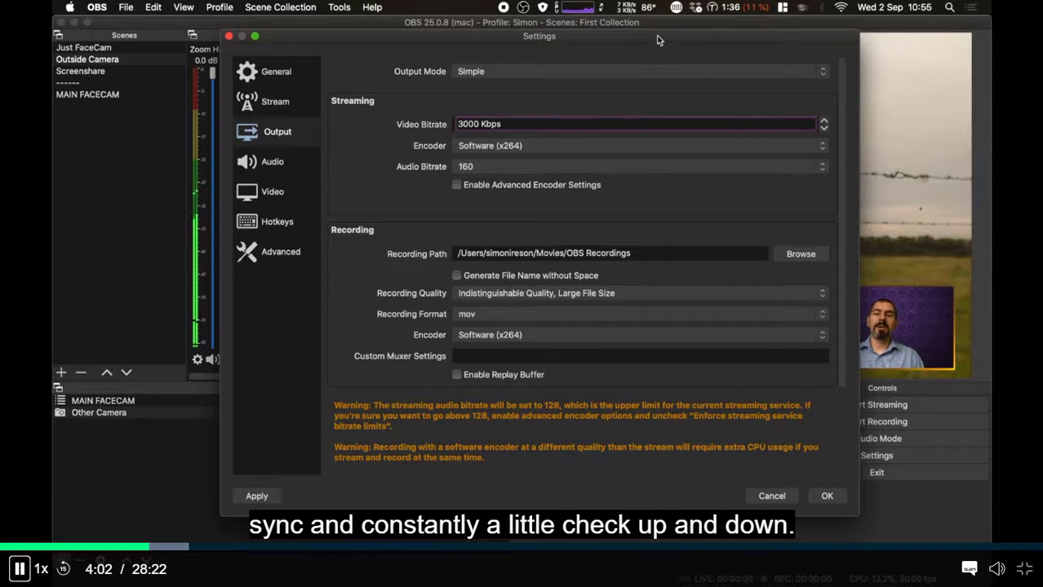
pyautogui.moveTo(659, 40); pyautogui.dragTo(656, 40)
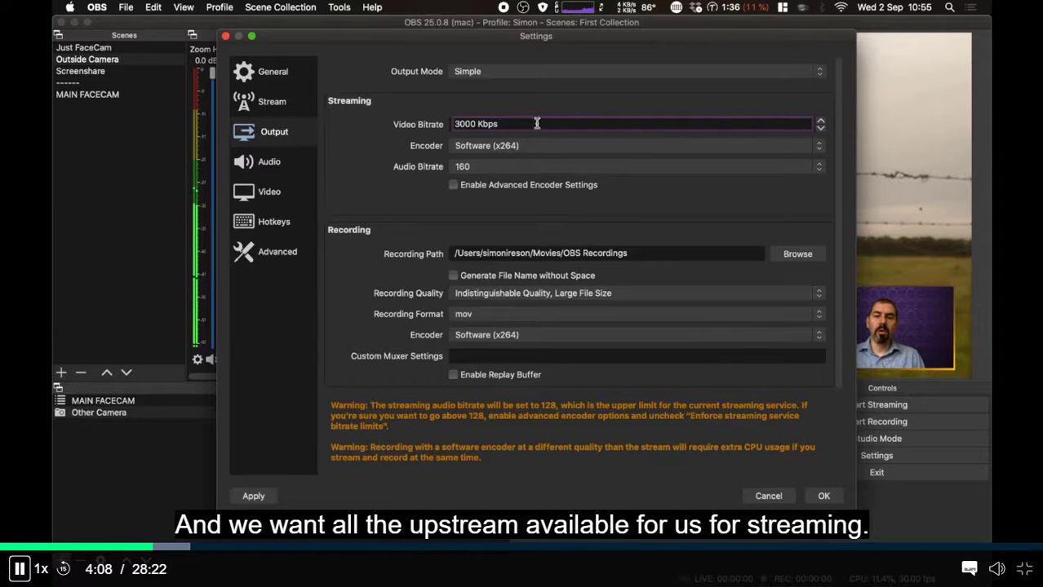
pyautogui.moveTo(618, 39); pyautogui.dragTo(616, 41)
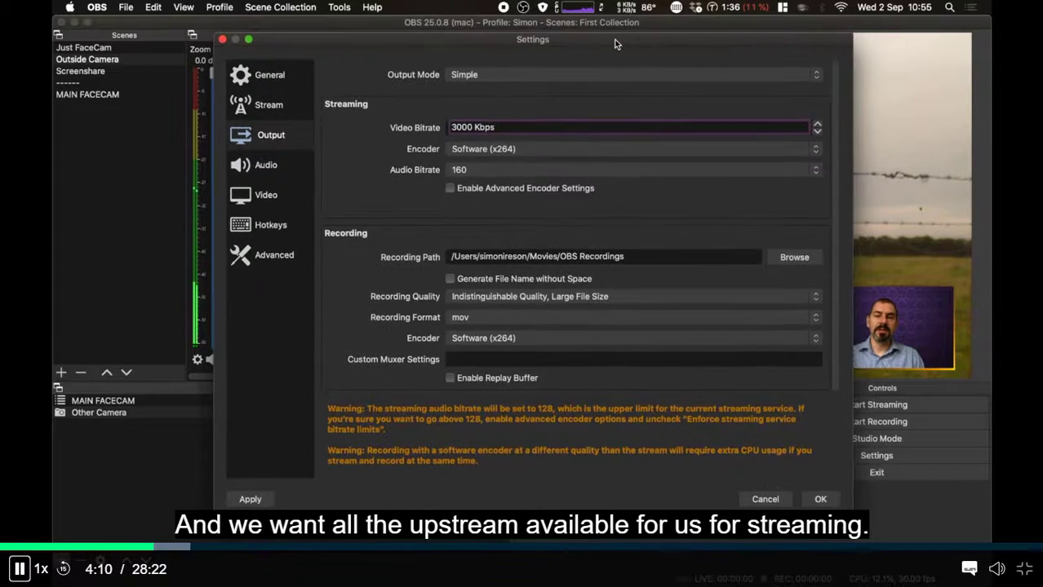
pyautogui.moveTo(512, 127); pyautogui.dragTo(408, 122)
pyautogui.click(514, 126)
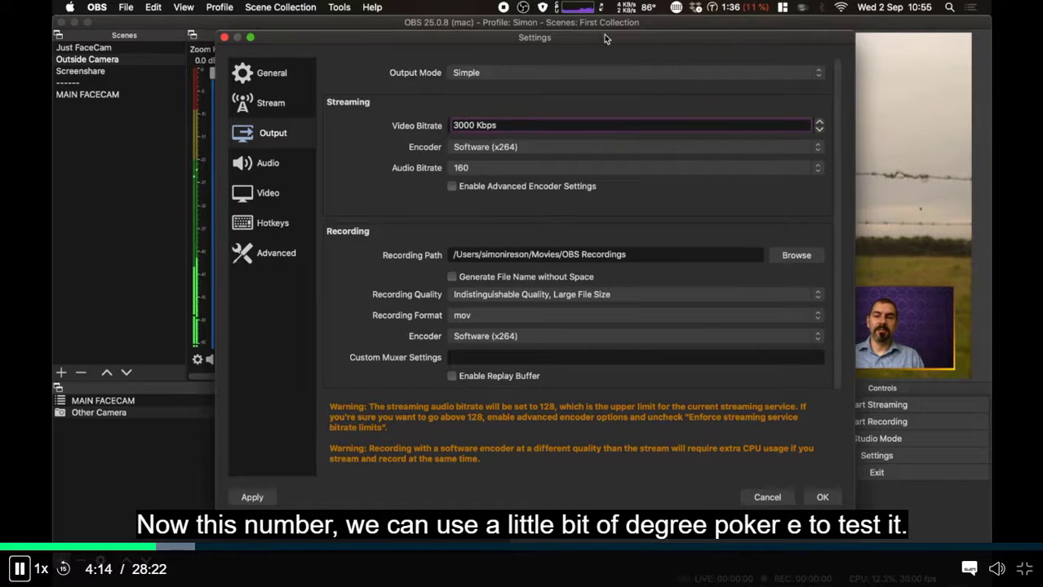
pyautogui.moveTo(604, 35); pyautogui.dragTo(603, 32)
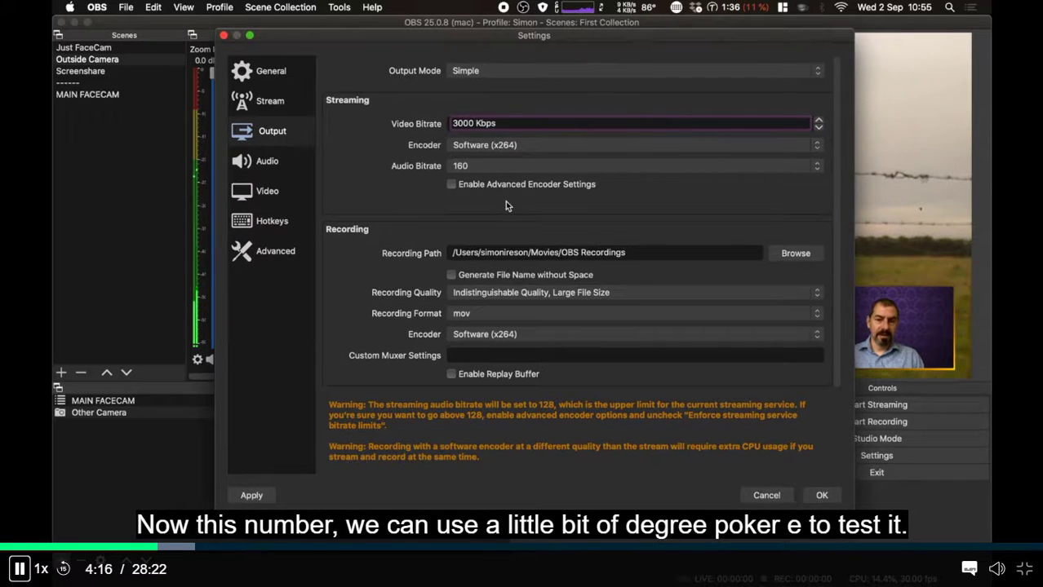
pyautogui.moveTo(500, 123); pyautogui.dragTo(448, 124)
pyautogui.click(514, 122)
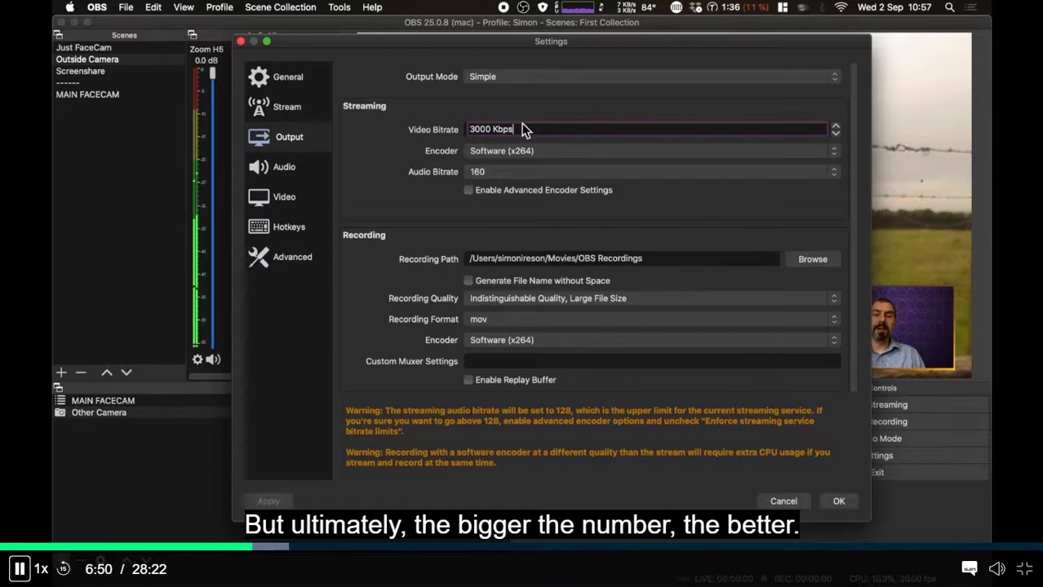
pyautogui.moveTo(529, 45); pyautogui.dragTo(531, 37)
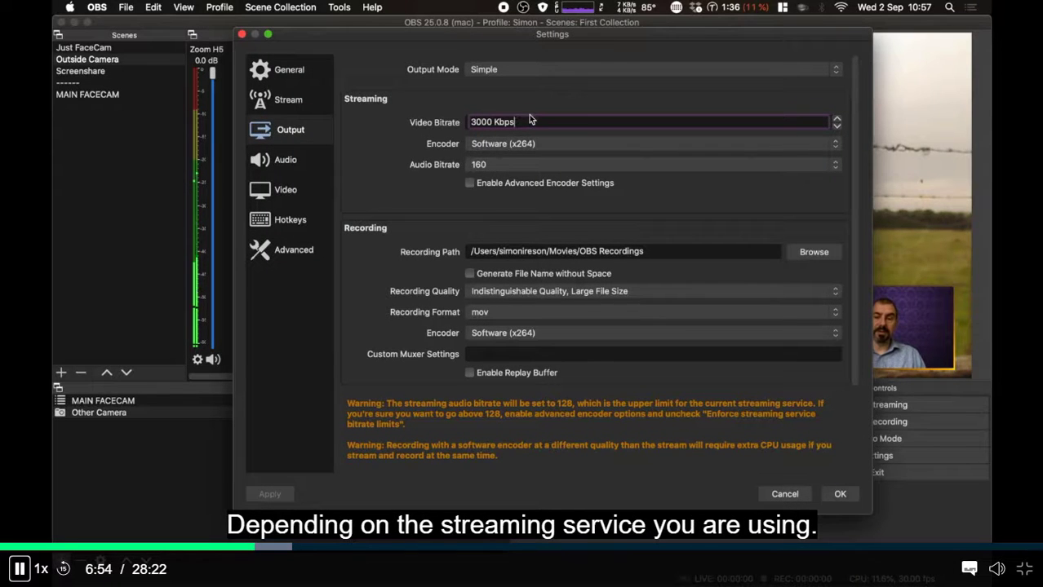
pyautogui.moveTo(589, 33); pyautogui.dragTo(531, 37)
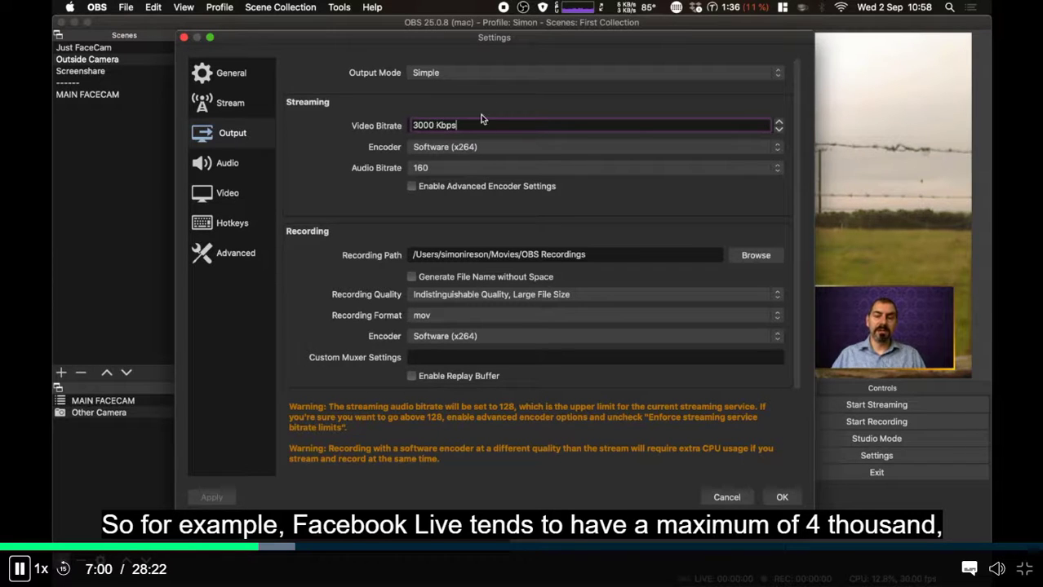
pyautogui.moveTo(532, 37); pyautogui.dragTo(533, 36)
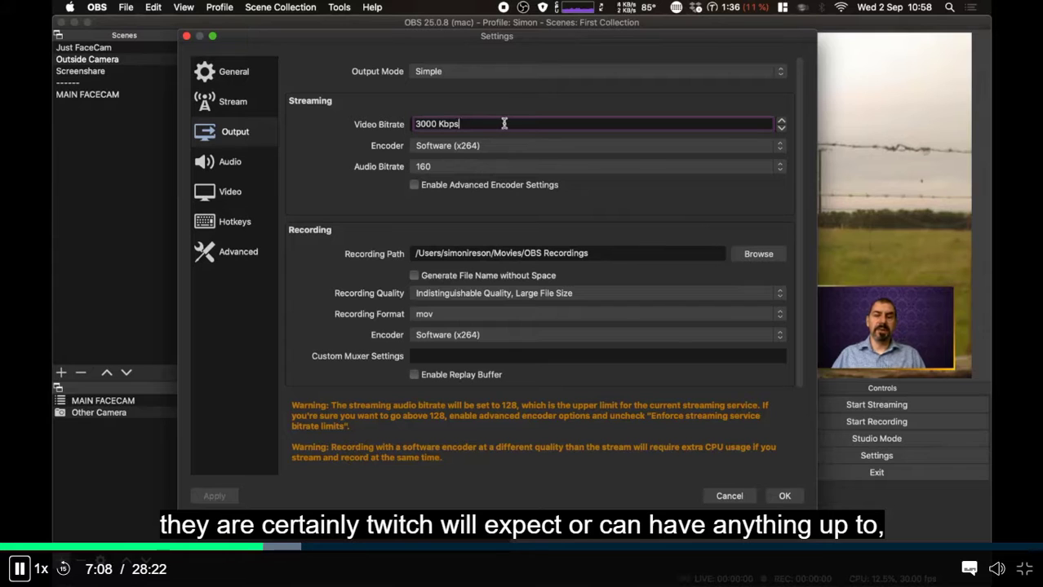
pyautogui.moveTo(599, 40); pyautogui.dragTo(611, 47)
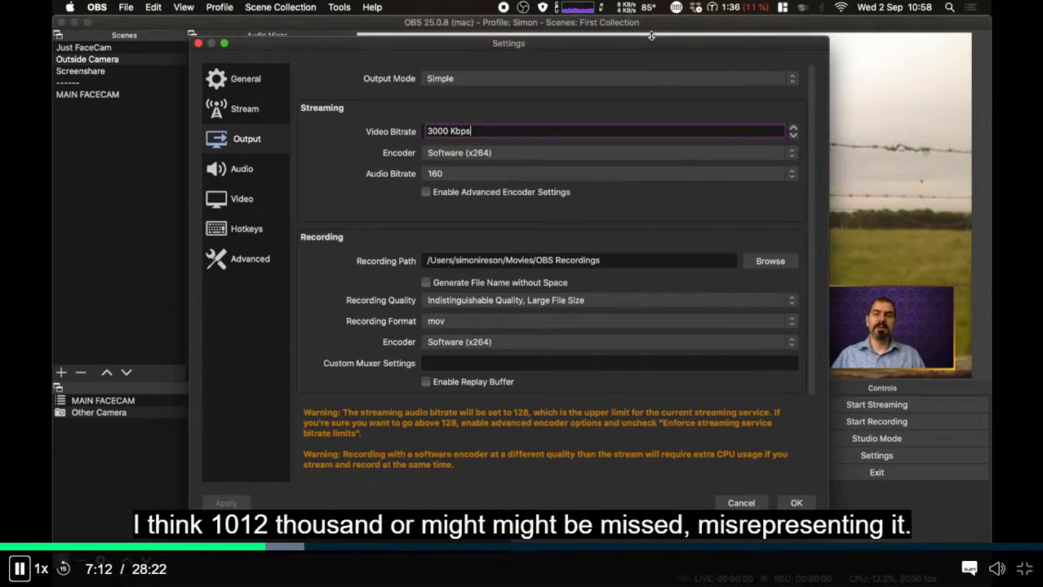
pyautogui.moveTo(662, 41)
pyautogui.mouseDown()
pyautogui.moveTo(685, 37)
pyautogui.moveTo(673, 34)
pyautogui.mouseUp()
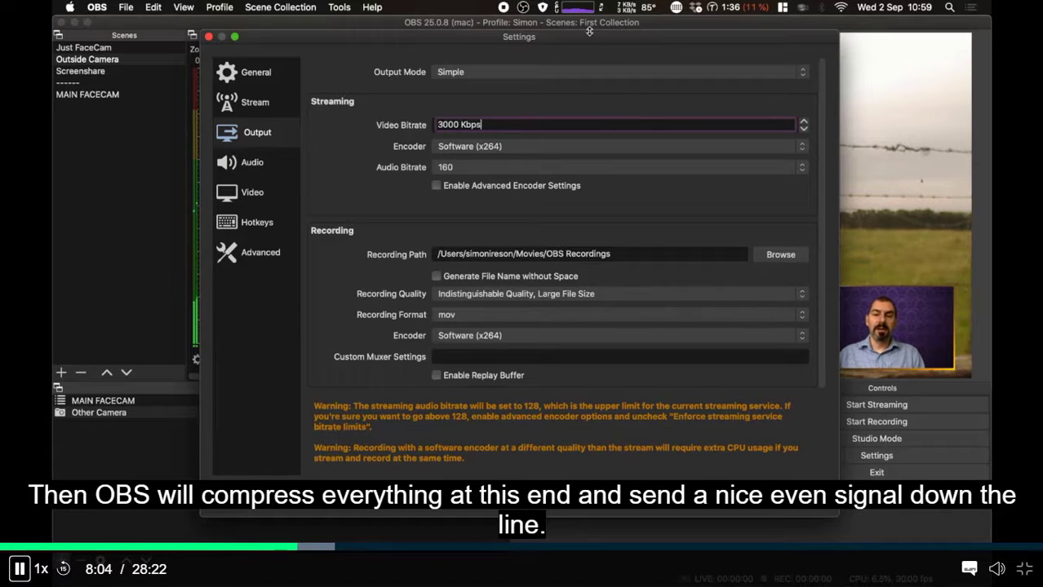
pyautogui.moveTo(589, 31); pyautogui.dragTo(627, 26)
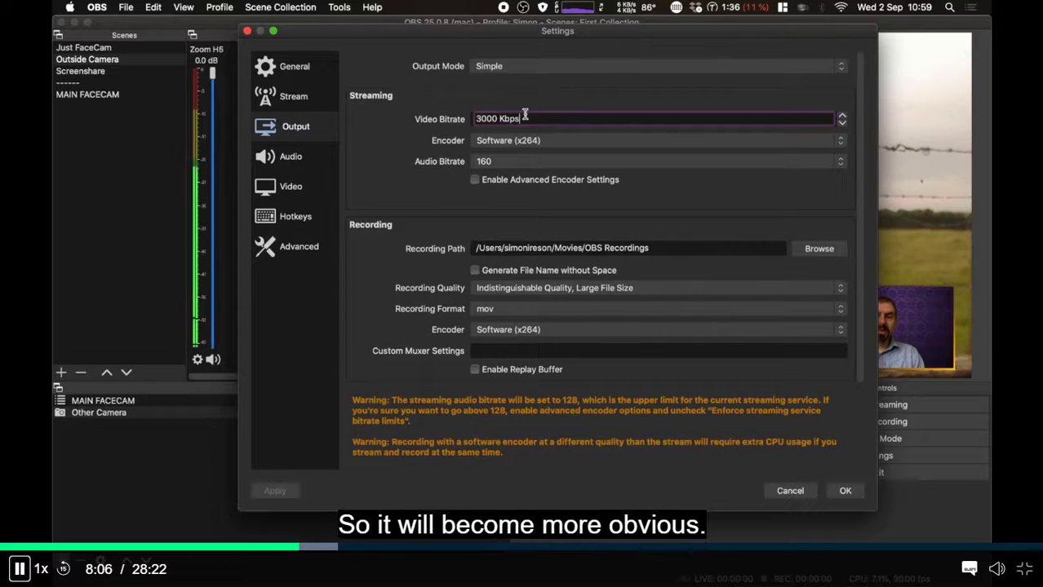
pyautogui.moveTo(605, 28); pyautogui.dragTo(598, 23)
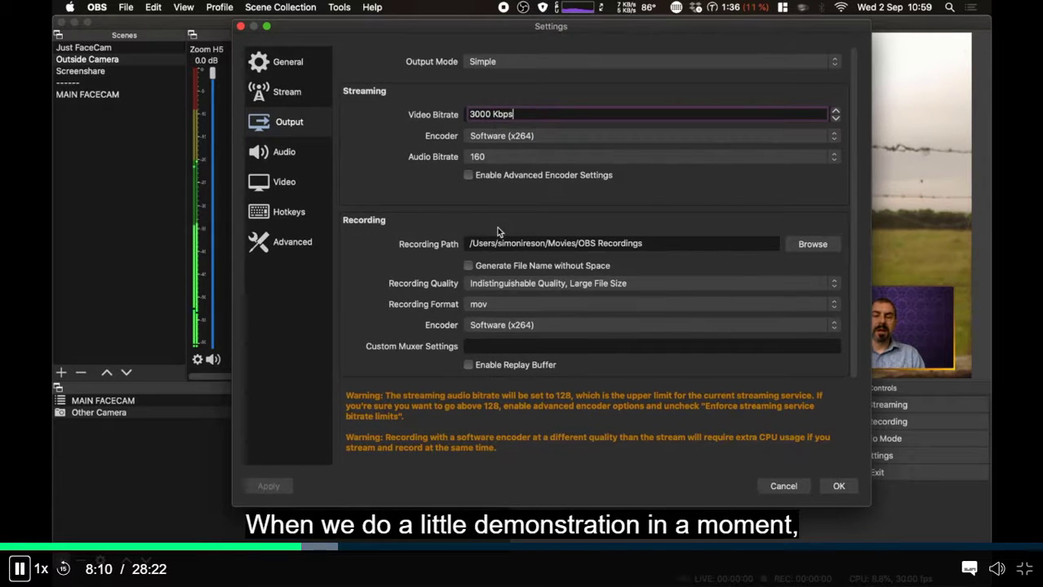
# - Check which encoders are offered for streaming, keeping Software (x264)
pyautogui.click(664, 135)
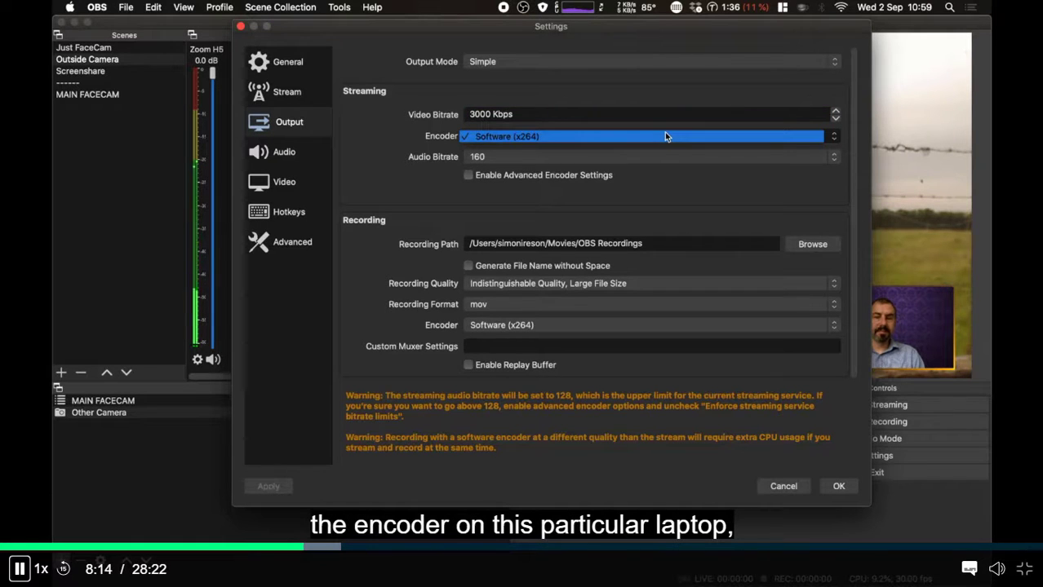
pyautogui.click(367, 129)
pyautogui.moveTo(597, 29); pyautogui.dragTo(596, 41)
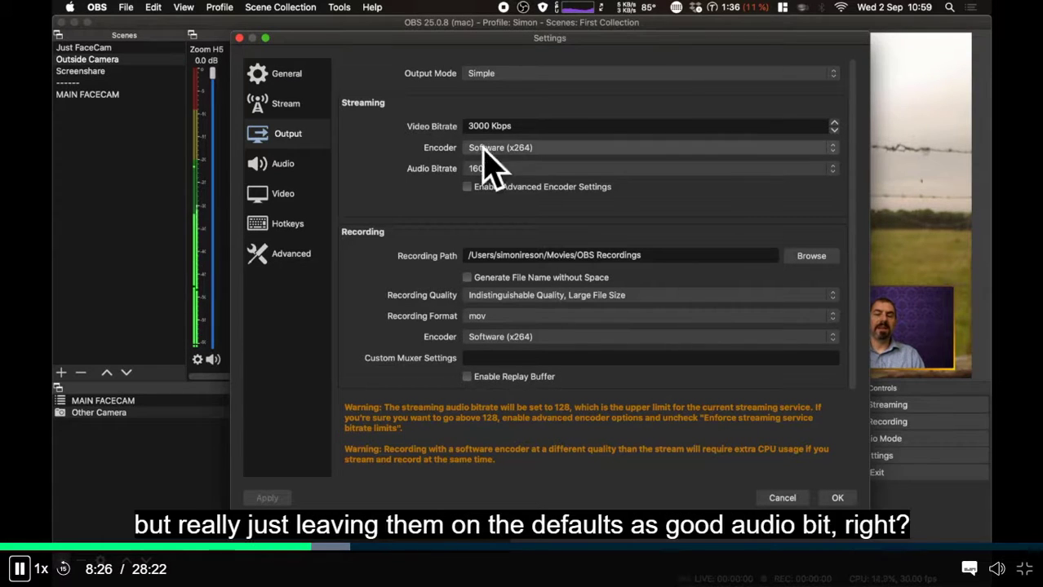
# - Review the Audio Bitrate choices for streaming, keeping 160 selected
pyautogui.click(832, 170)
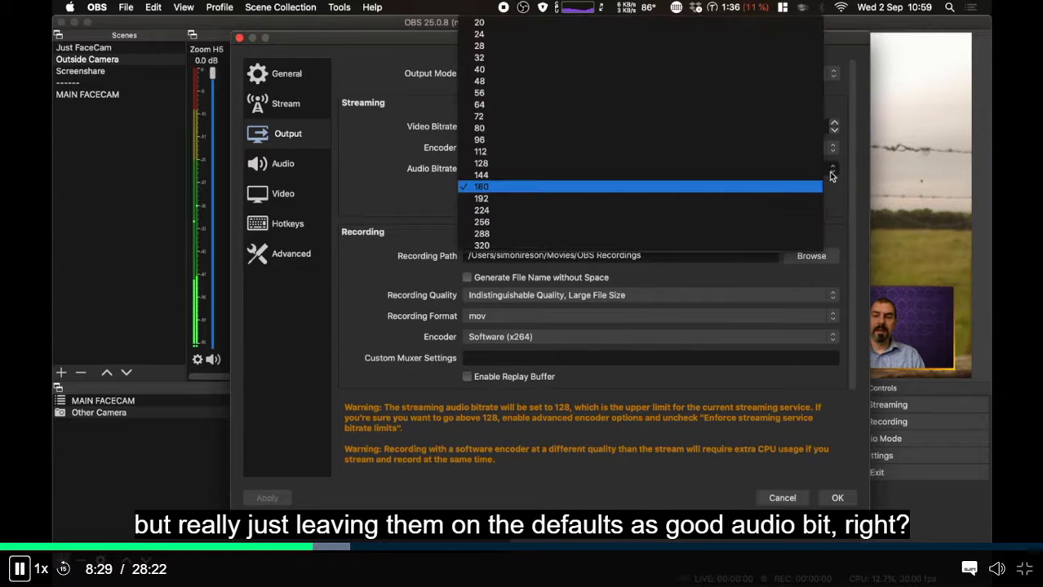
pyautogui.click(377, 200)
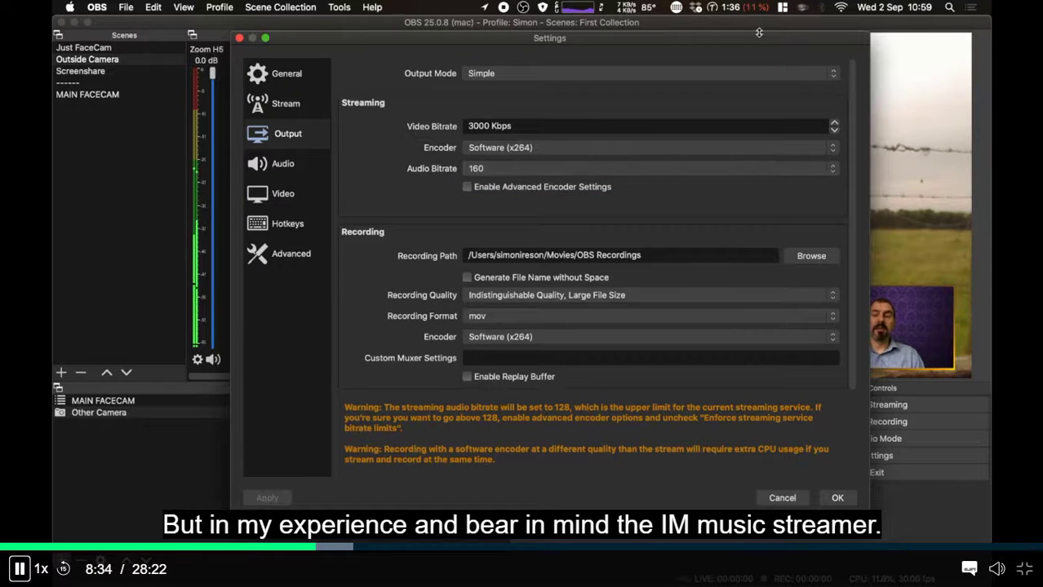
pyautogui.moveTo(759, 42); pyautogui.dragTo(754, 42)
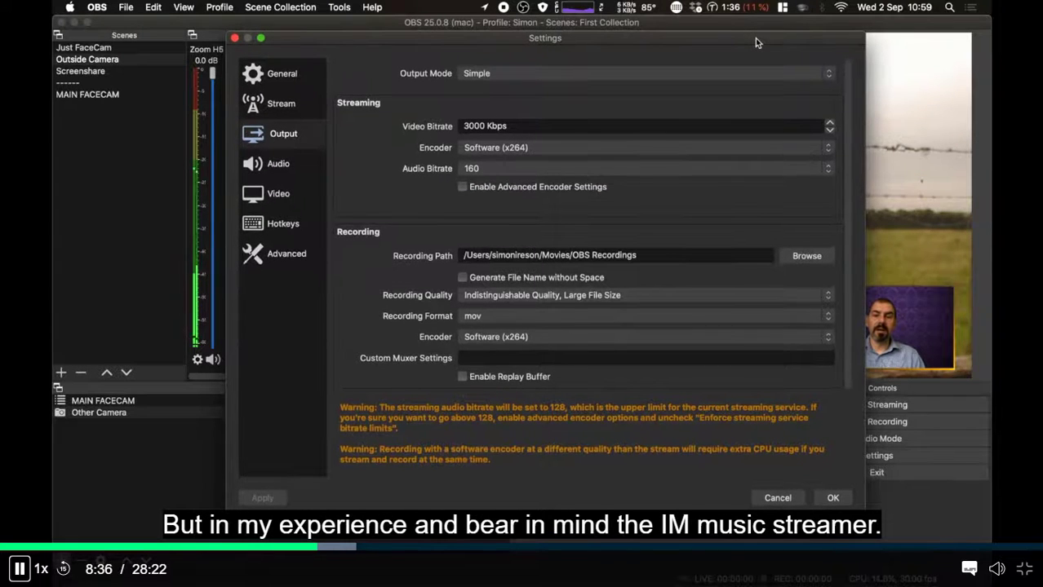
pyautogui.click(829, 170)
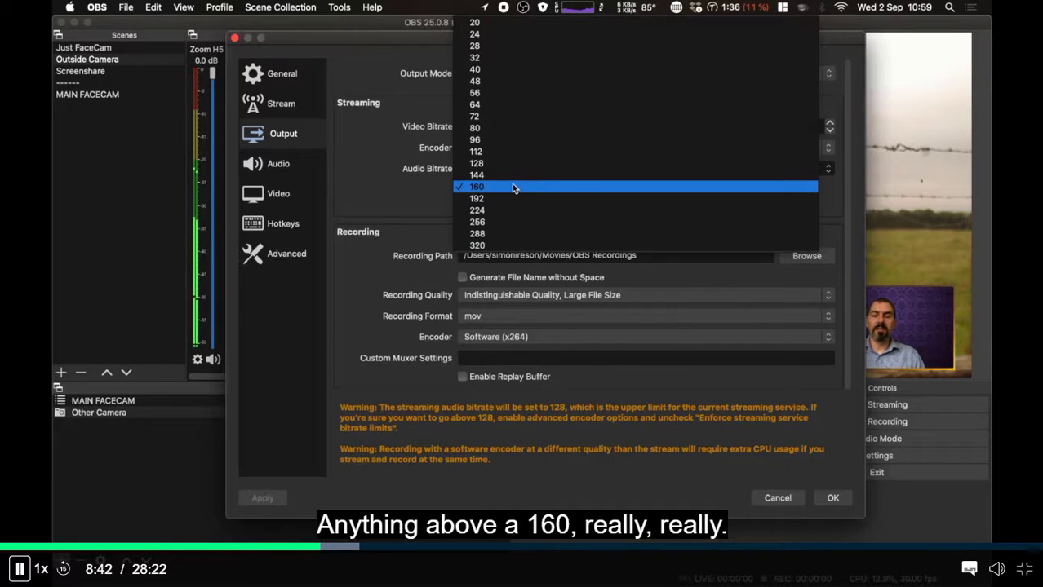
pyautogui.click(425, 189)
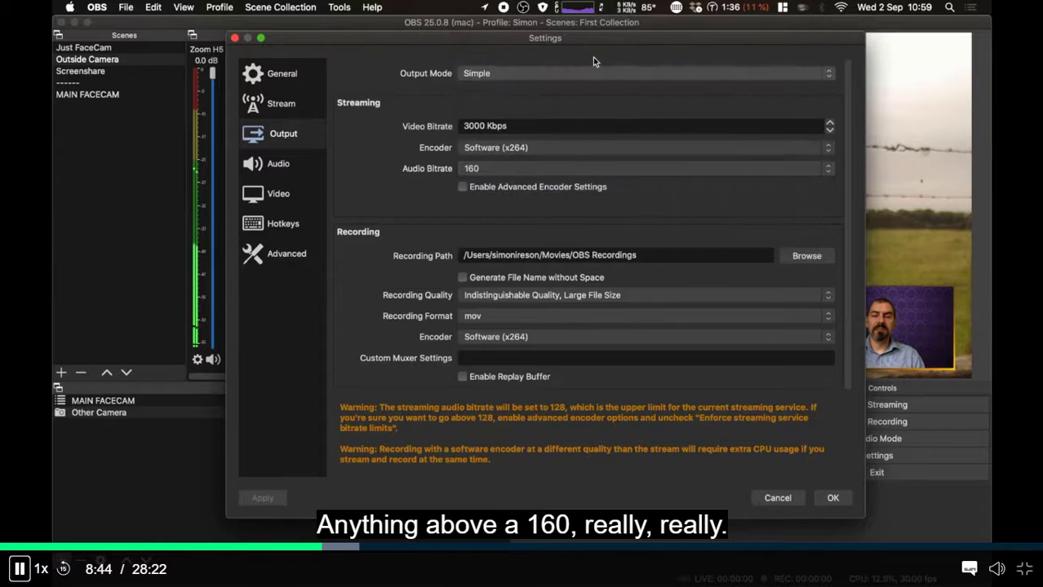
# - Review the Recording Path and the Recording Quality choices, keeping Indistinguishable Quality, Large File Size
pyautogui.moveTo(616, 37); pyautogui.dragTo(619, 38)
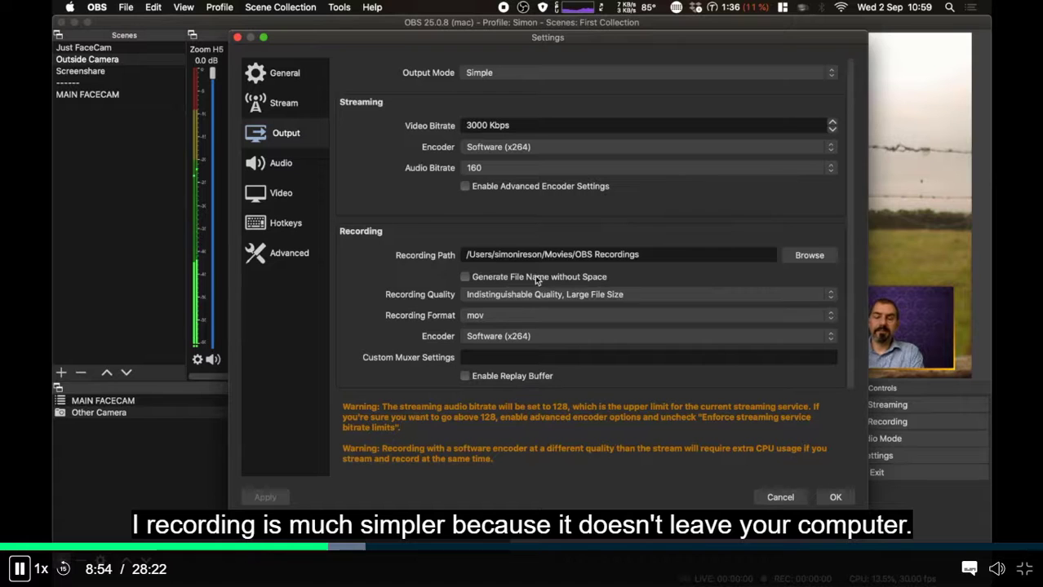
pyautogui.moveTo(628, 37); pyautogui.dragTo(614, 32)
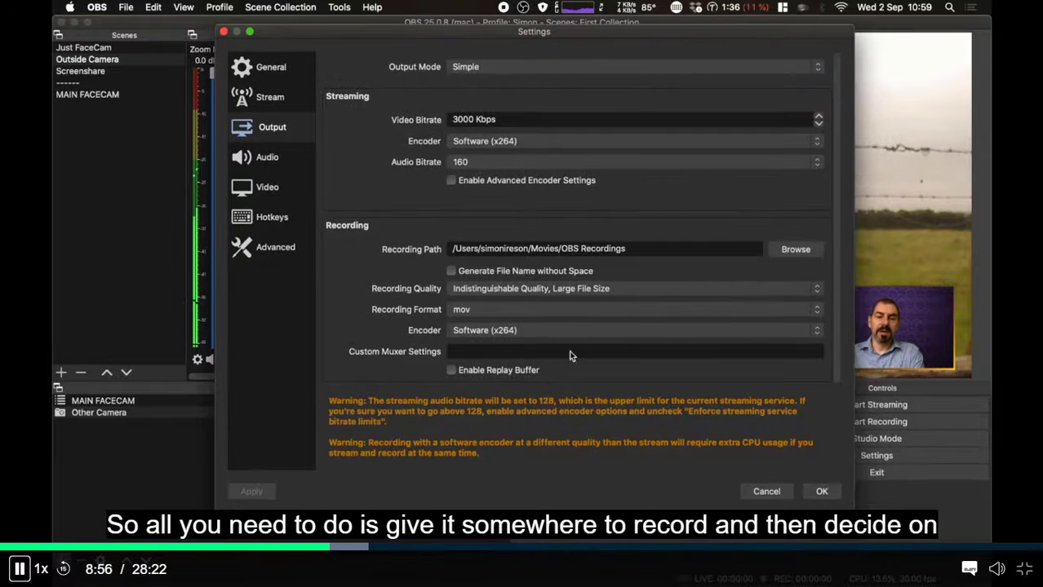
pyautogui.click(610, 252)
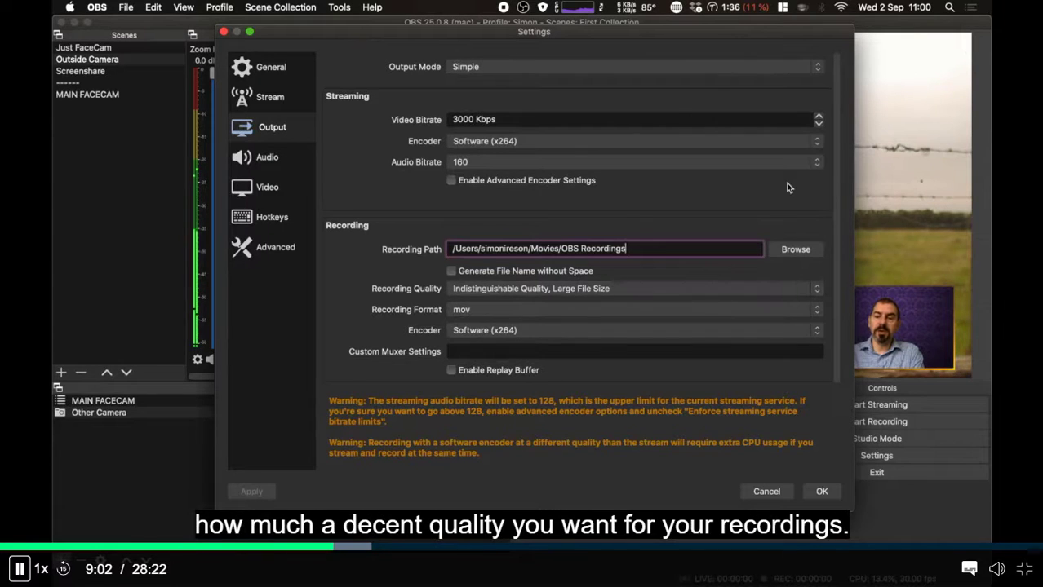
pyautogui.click(817, 290)
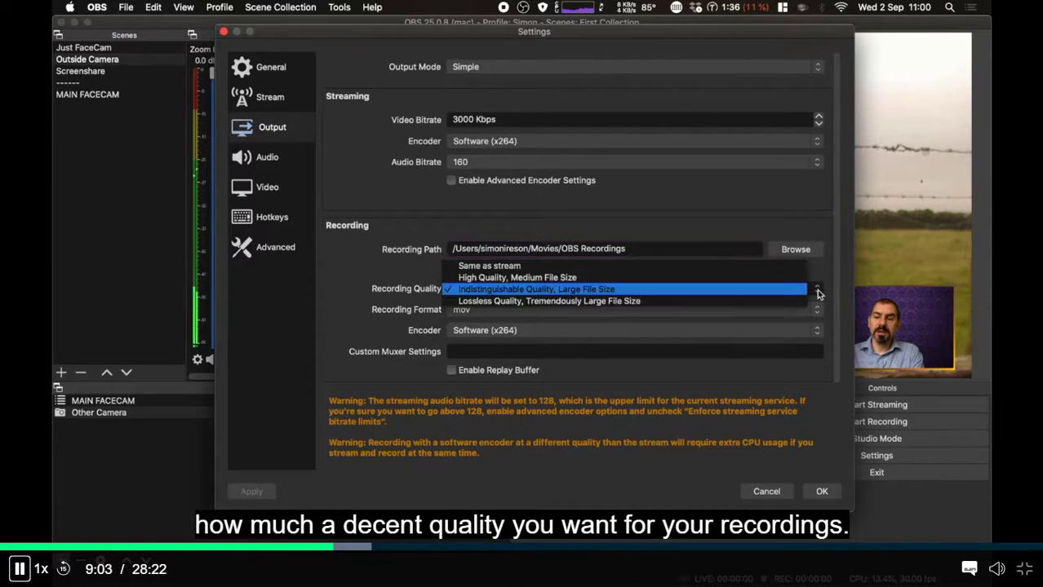
pyautogui.click(808, 200)
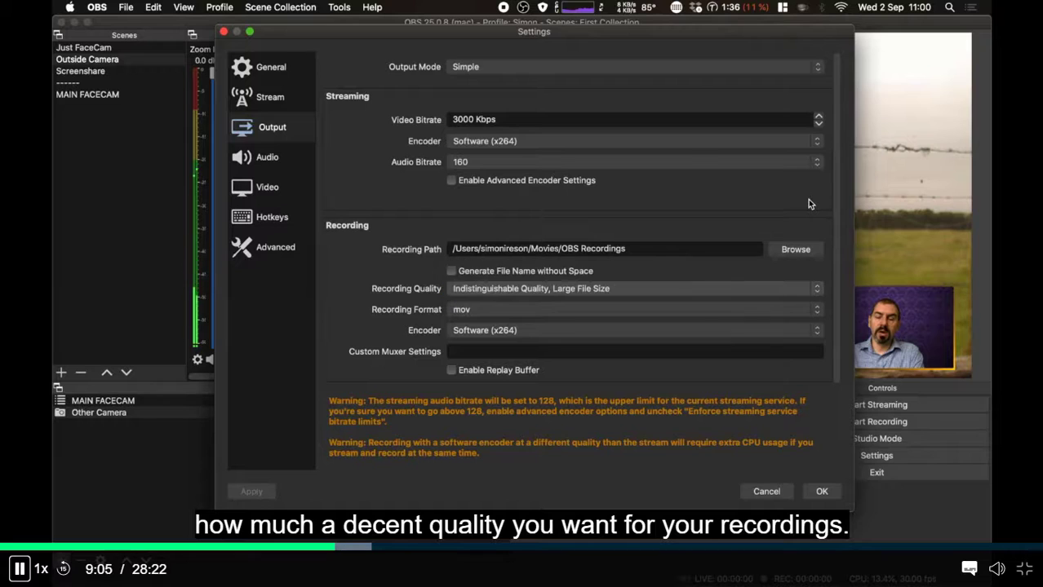
pyautogui.click(816, 291)
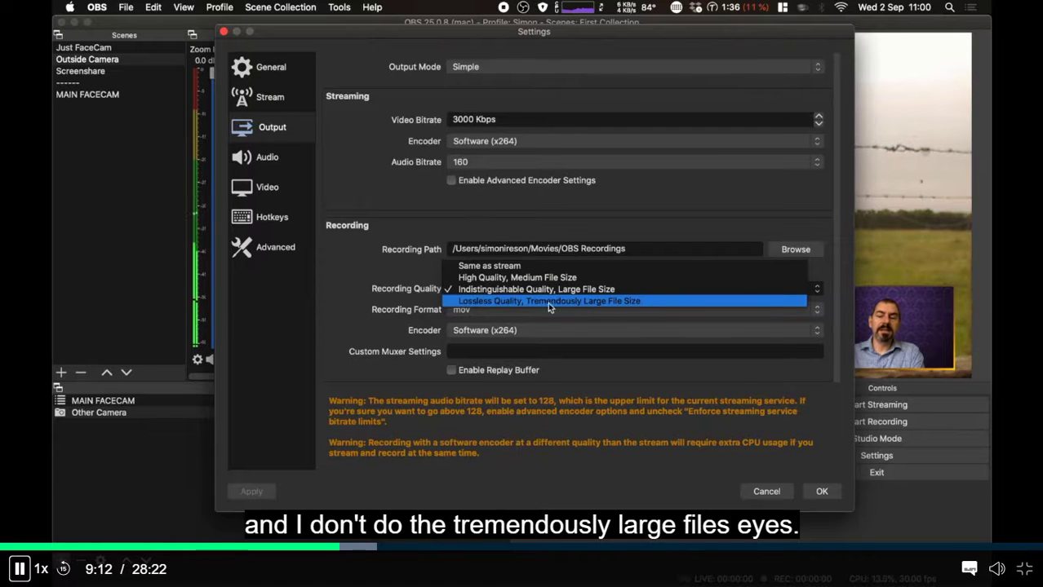
pyautogui.click(699, 292)
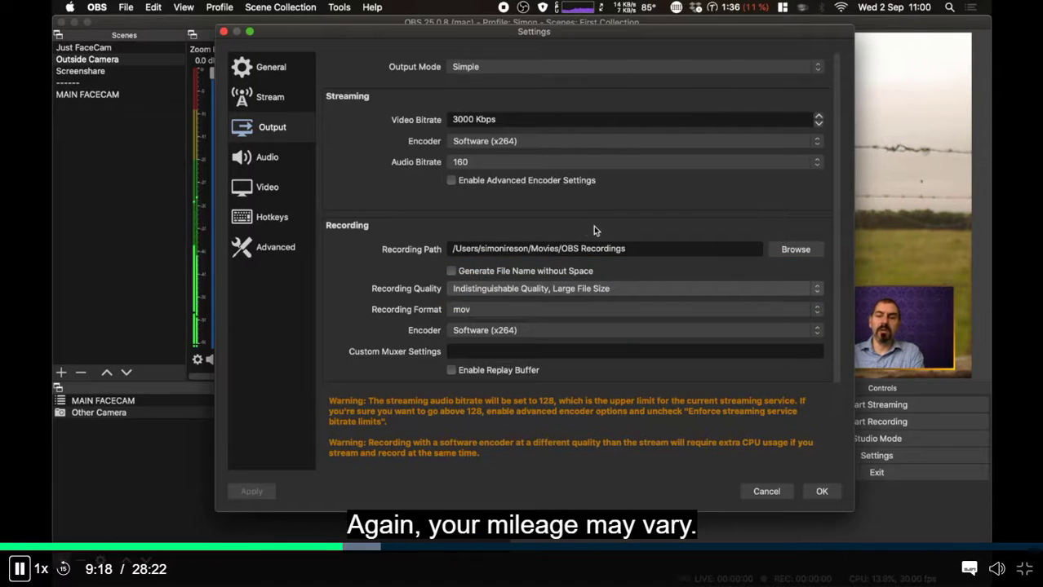
# - Review the Recording Format choices, keeping mov, and read the warning about recordings saved to MP4/MOV
pyautogui.click(816, 310)
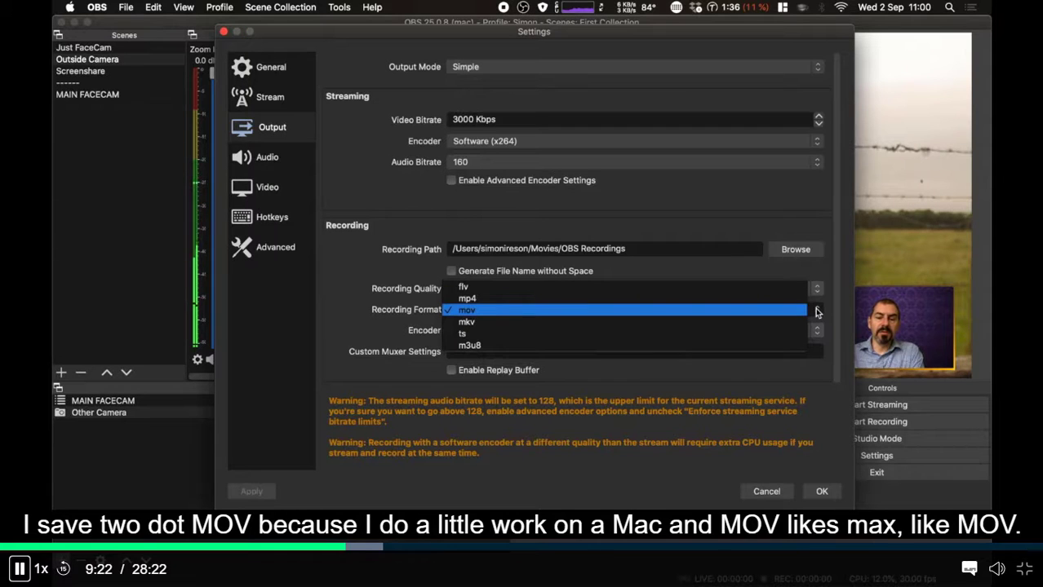
pyautogui.click(782, 208)
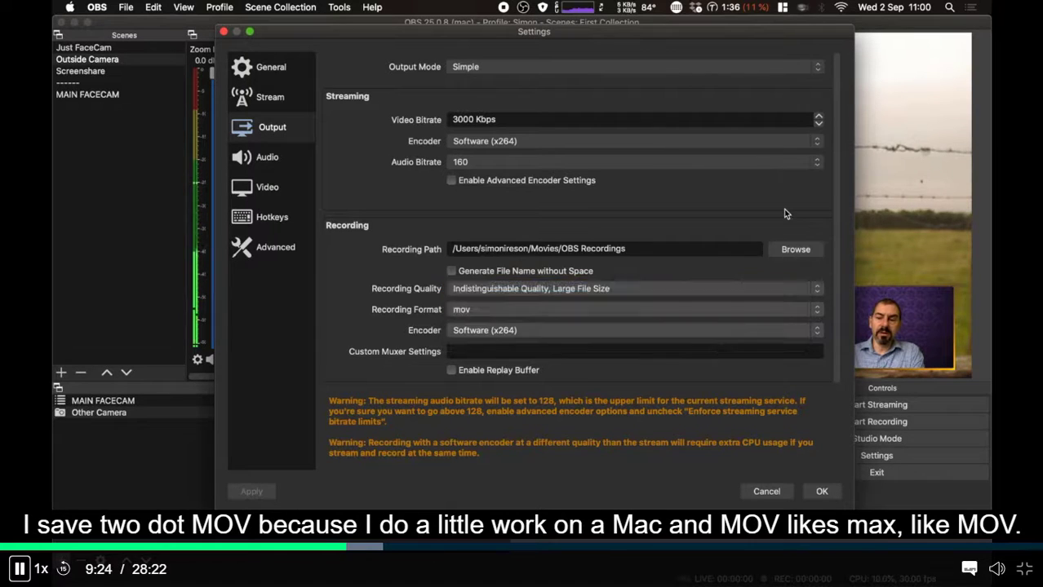
pyautogui.click(813, 314)
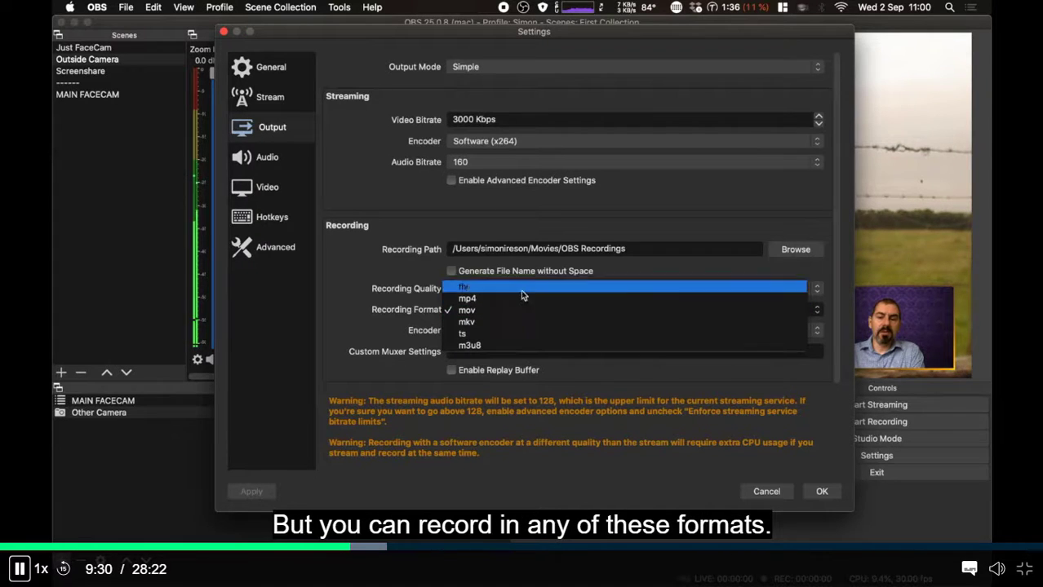
pyautogui.click(672, 222)
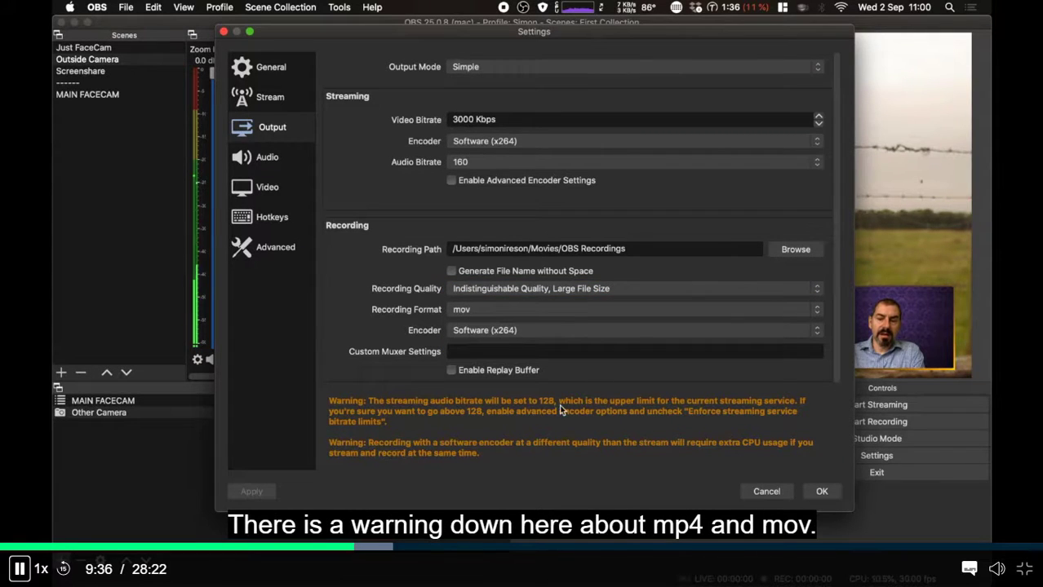
pyautogui.scroll(-5, 559, 405)
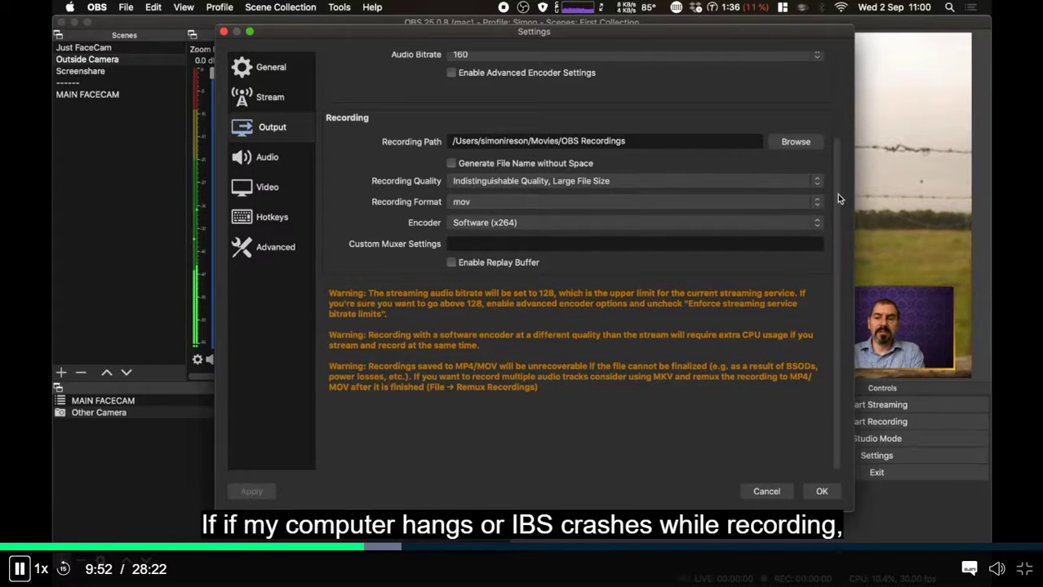
pyautogui.moveTo(836, 194); pyautogui.dragTo(843, 75)
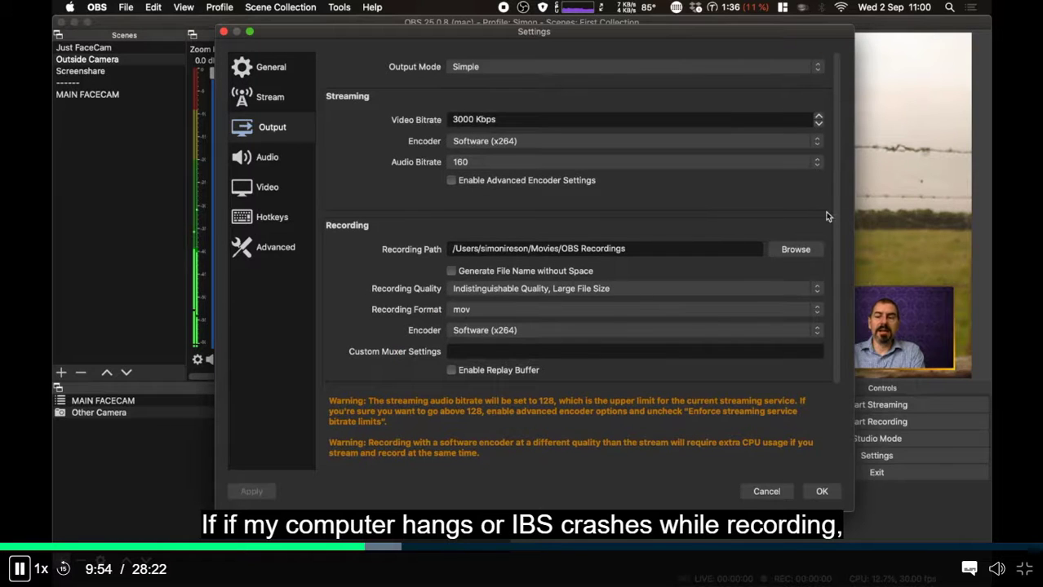
pyautogui.moveTo(839, 217)
pyautogui.mouseDown()
pyautogui.moveTo(839, 301)
pyautogui.moveTo(838, 204)
pyautogui.mouseUp()
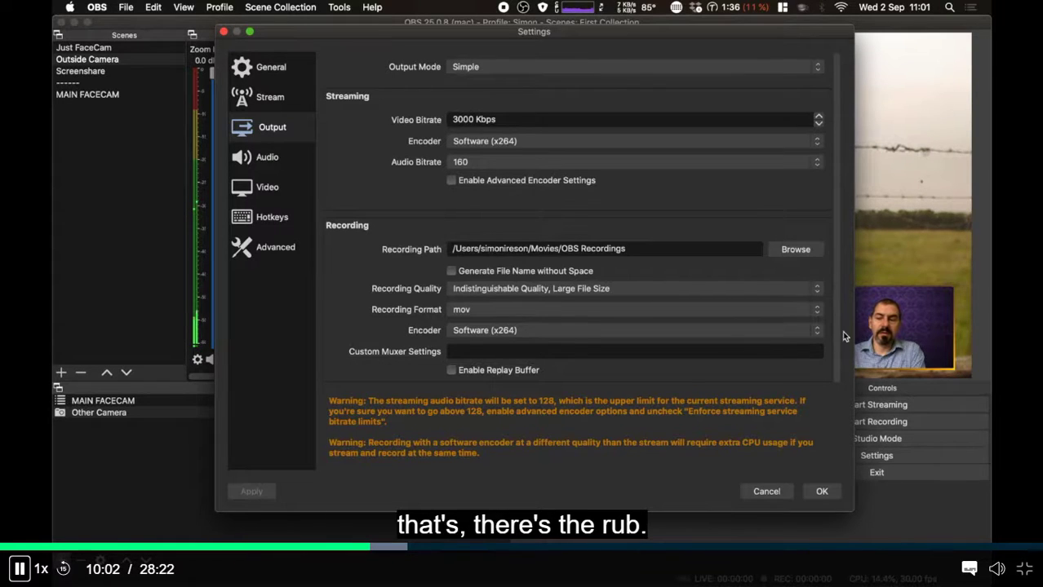
# - Check which encoders are offered for recording, keeping Software (x264)
pyautogui.scroll(-3, 835, 330)
pyautogui.click(643, 237)
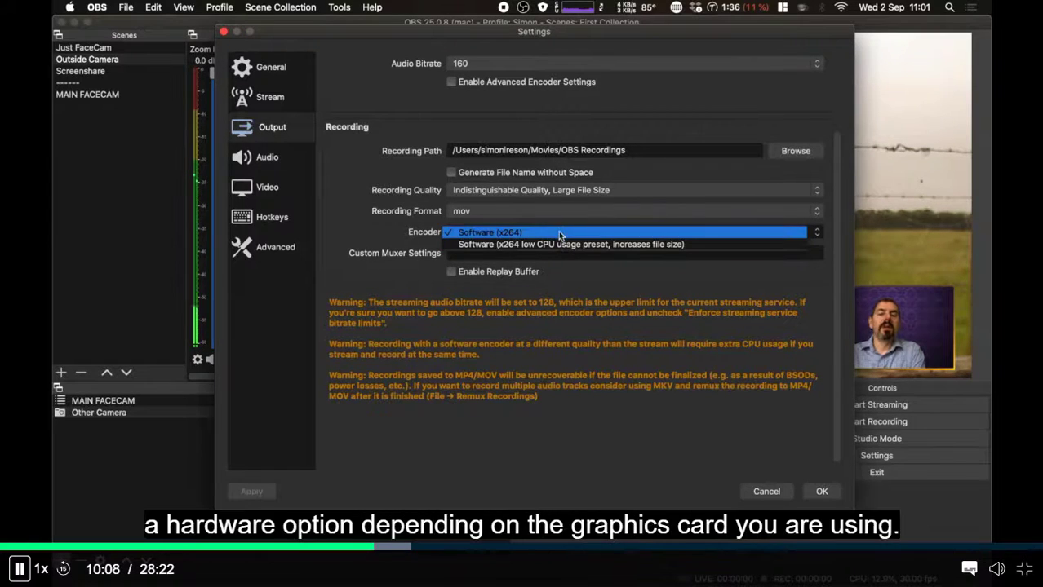
pyautogui.click(378, 231)
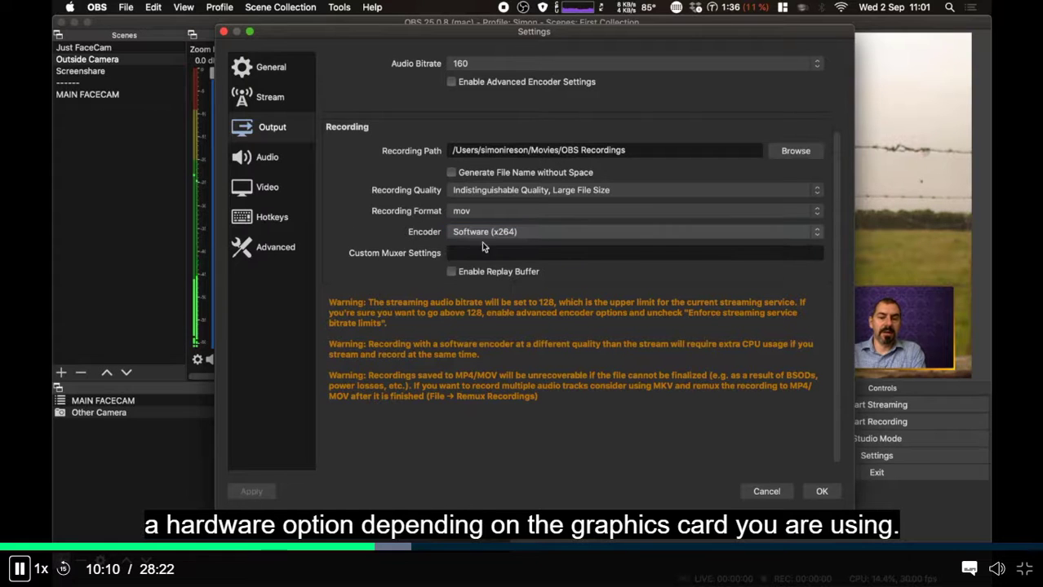
pyautogui.moveTo(674, 40)
pyautogui.mouseDown()
pyautogui.moveTo(675, 53)
pyautogui.moveTo(680, 43)
pyautogui.mouseUp()
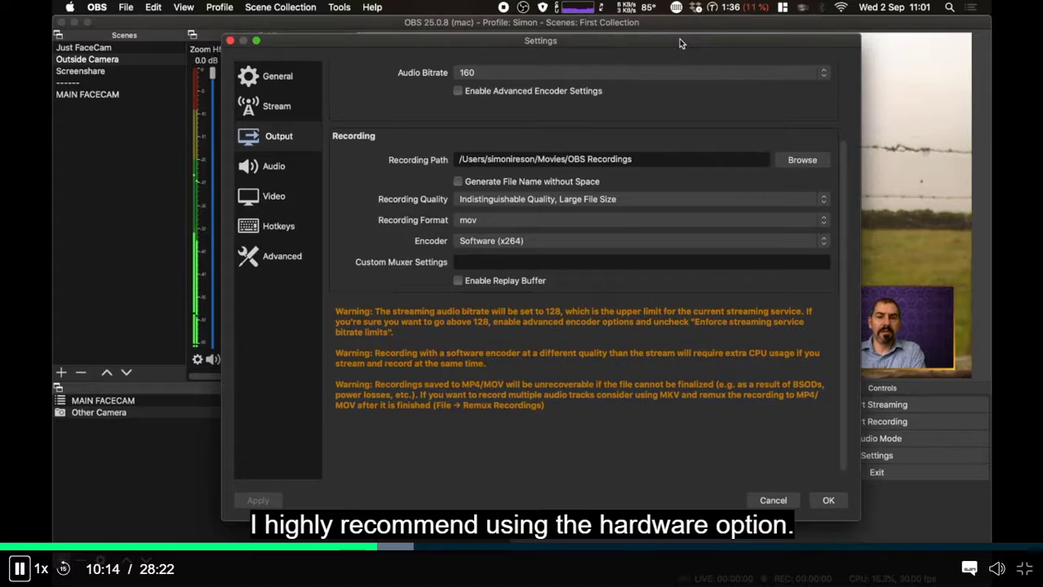
pyautogui.scroll(2, 774, 104)
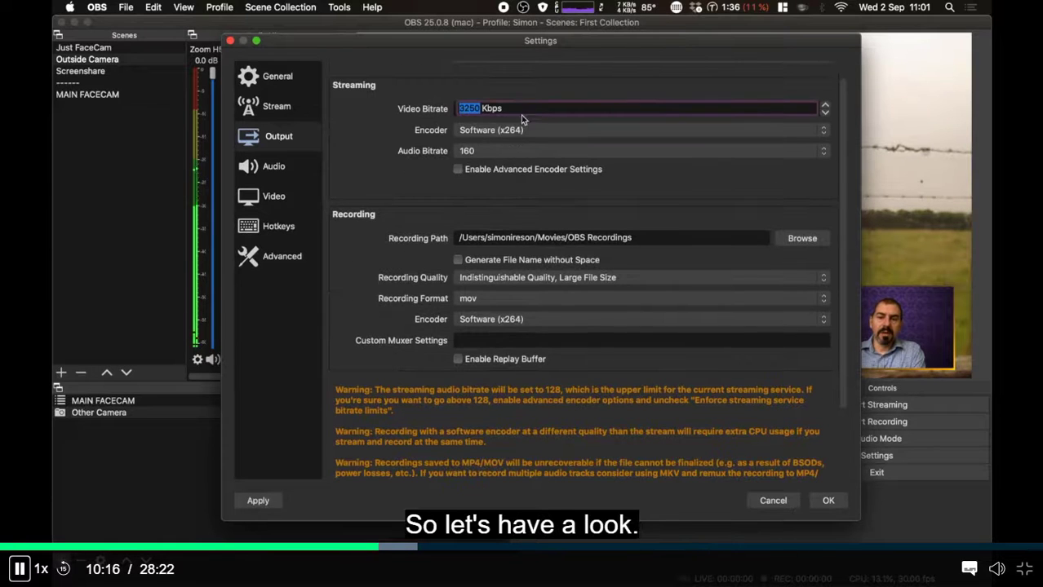
pyautogui.scroll(-4, 500, 108)
pyautogui.scroll(-1, 500, 108)
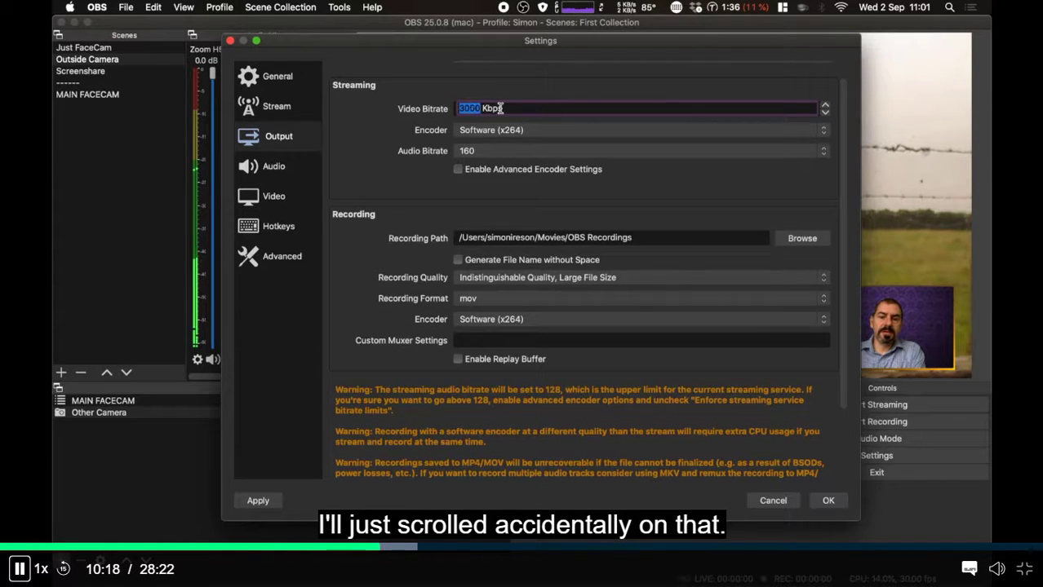
pyautogui.click(386, 119)
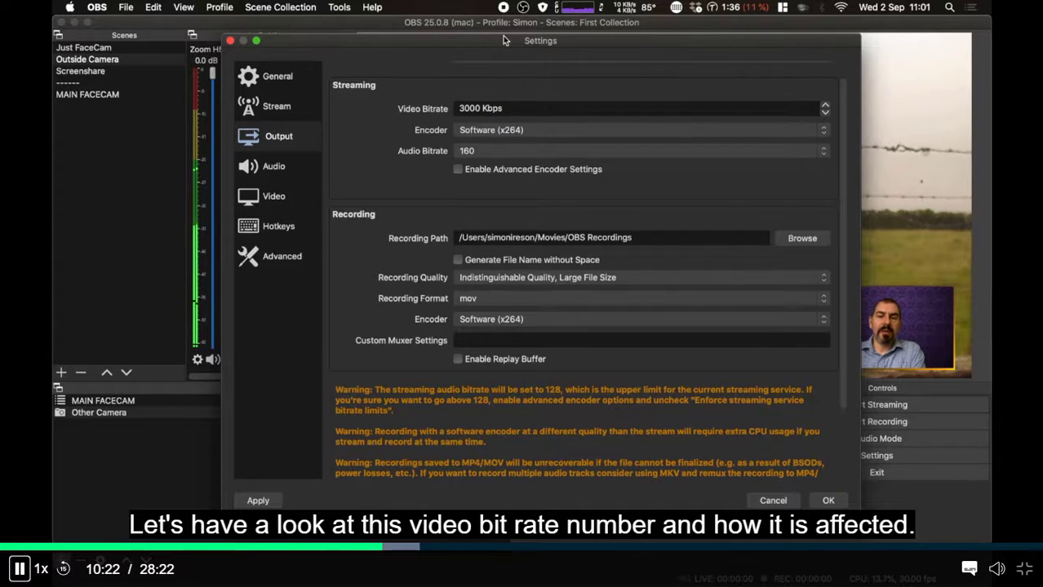
# - Move the Settings window aside and switch to Chrome
pyautogui.moveTo(502, 35); pyautogui.dragTo(507, 33)
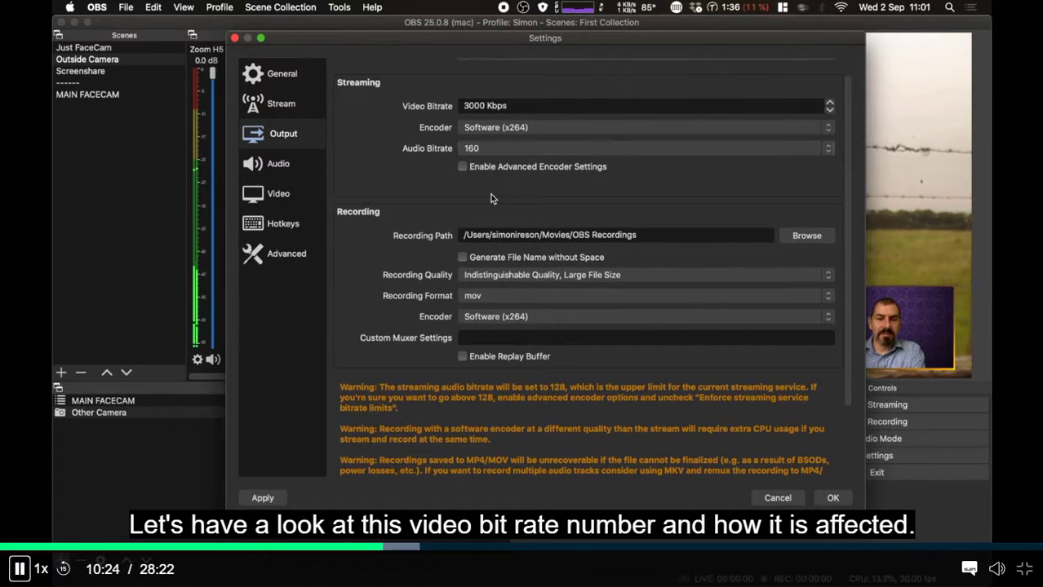
pyautogui.moveTo(736, 38); pyautogui.dragTo(697, 37)
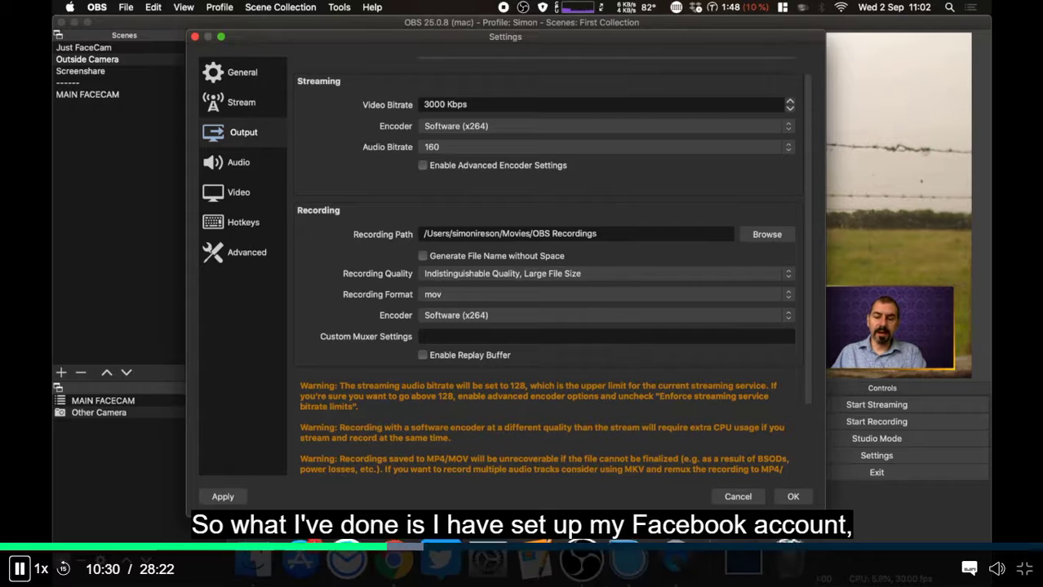
pyautogui.click(394, 560)
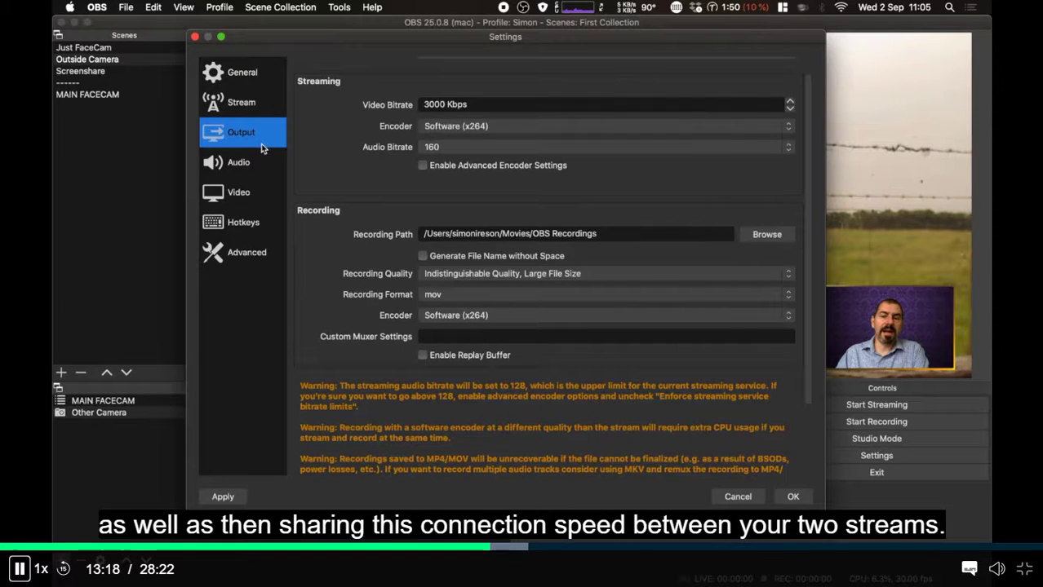
# - Highlight the streaming Video Bitrate value in the Output settings without changing it
pyautogui.click(453, 105)
pyautogui.moveTo(447, 104); pyautogui.dragTo(366, 105)
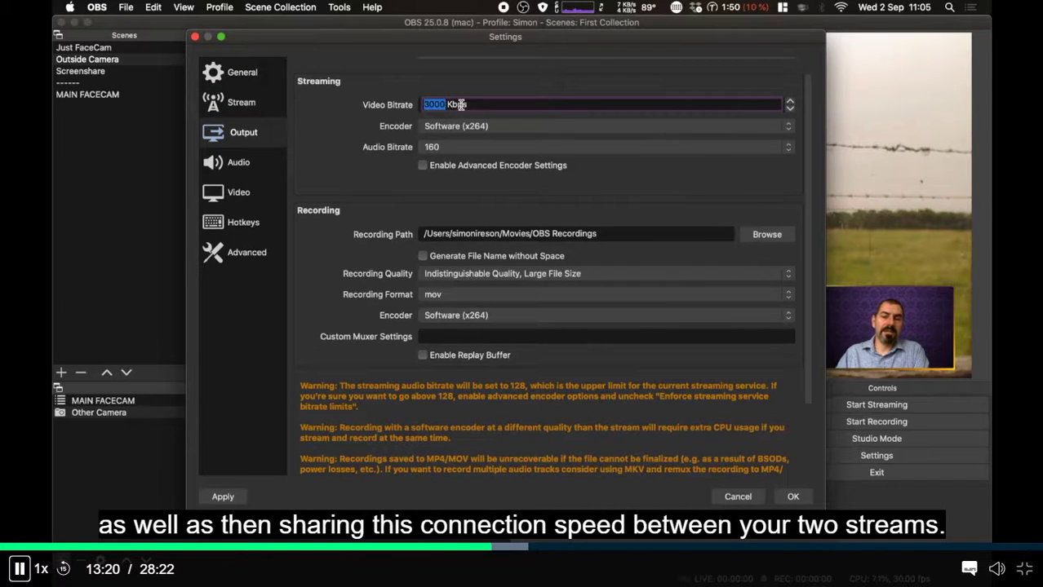
pyautogui.moveTo(488, 103); pyautogui.dragTo(317, 104)
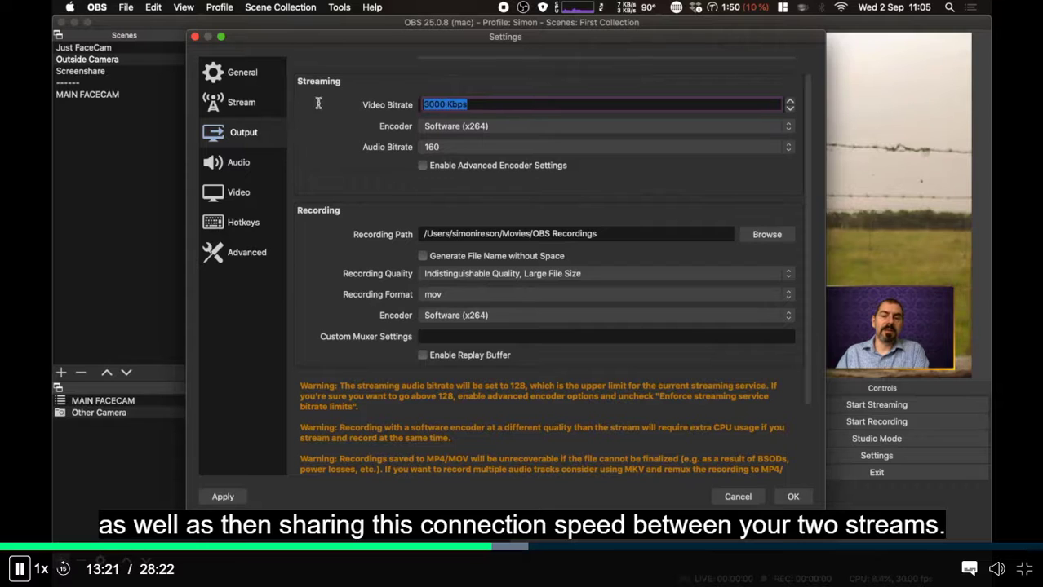
pyautogui.click(477, 104)
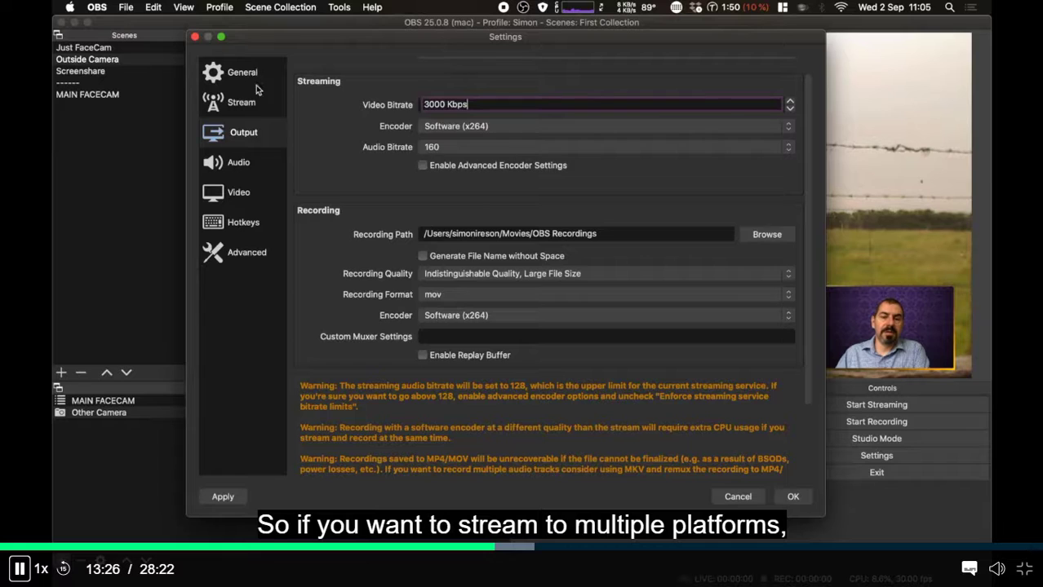
# - Open the Stream settings and review the available streaming services, keeping Facebook Live selected
pyautogui.click(250, 111)
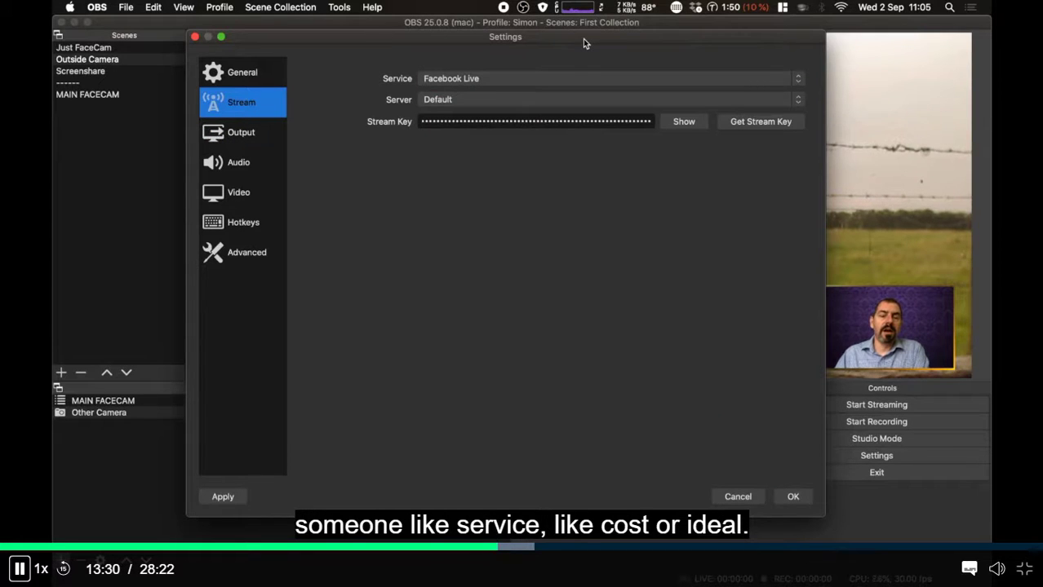
pyautogui.click(799, 100)
pyautogui.click(798, 101)
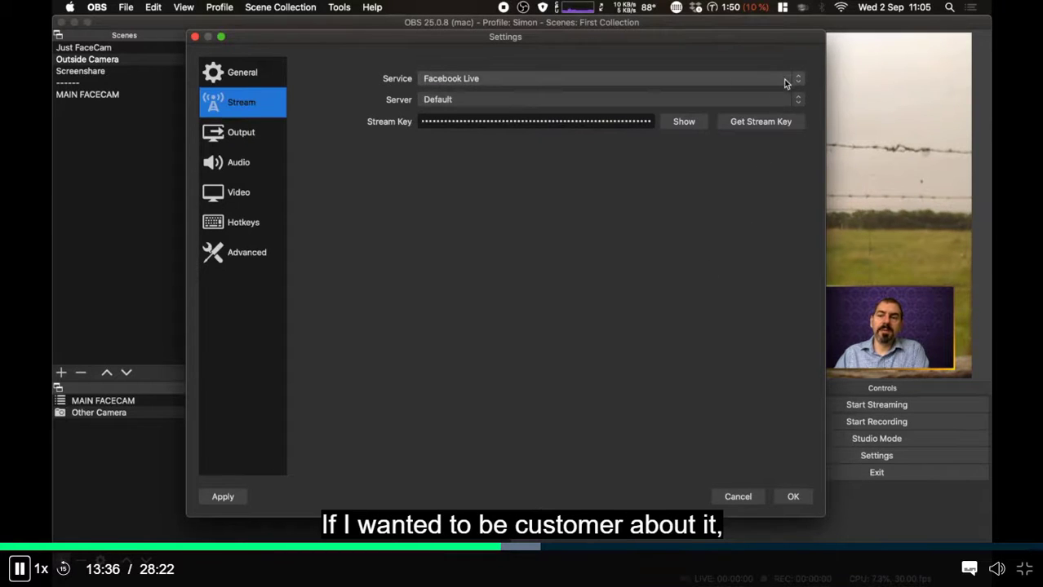
pyautogui.click(785, 83)
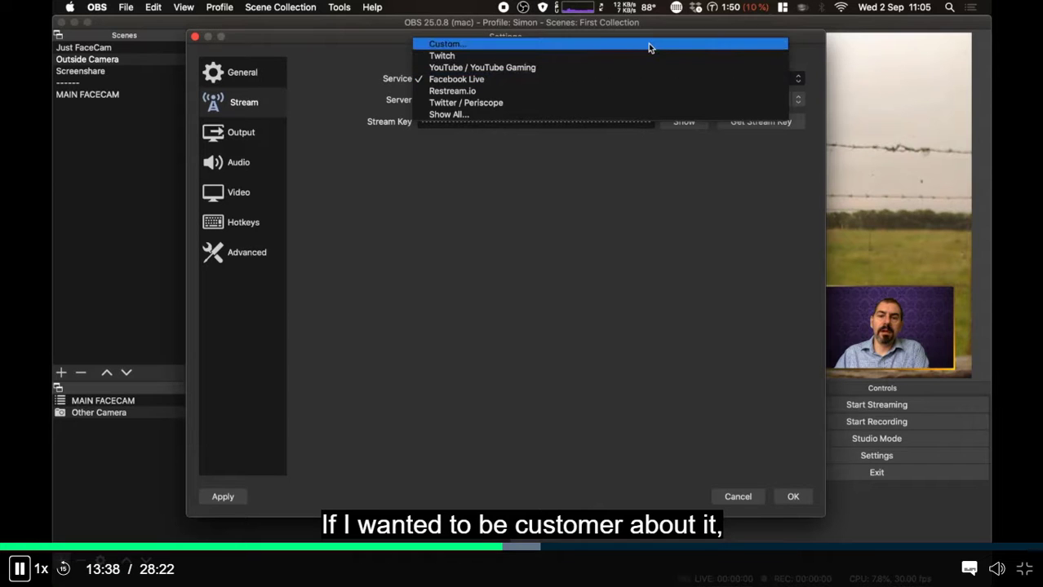
pyautogui.click(326, 67)
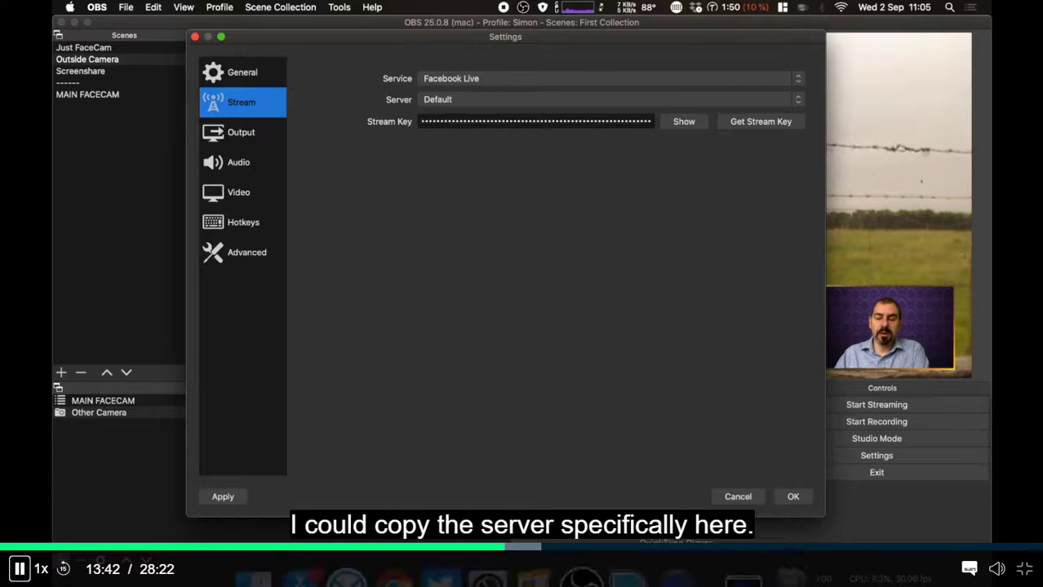
# - Switch to Chrome and return to the Stream settings in OBS
pyautogui.click(398, 564)
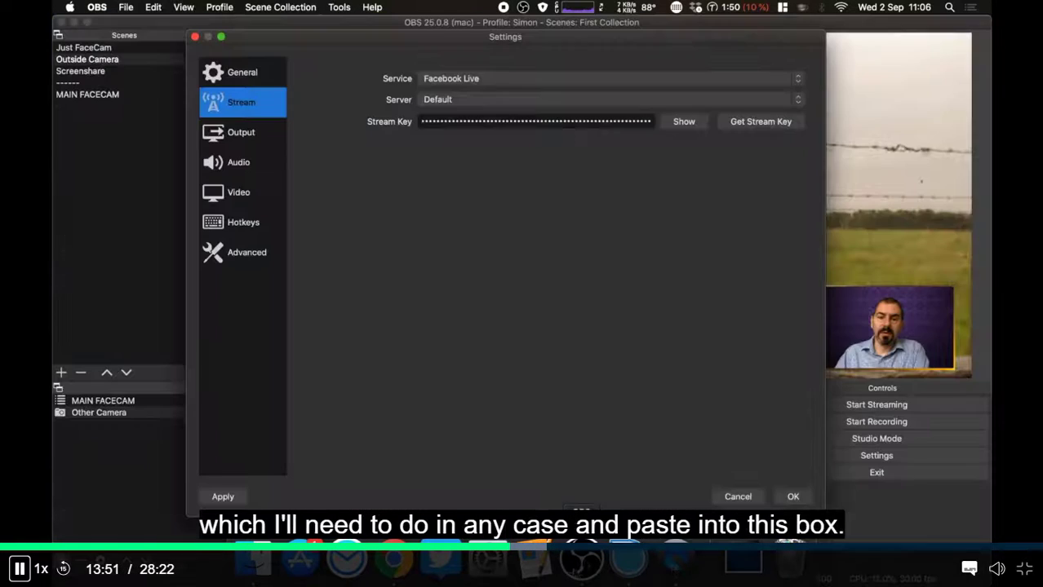
pyautogui.click(579, 571)
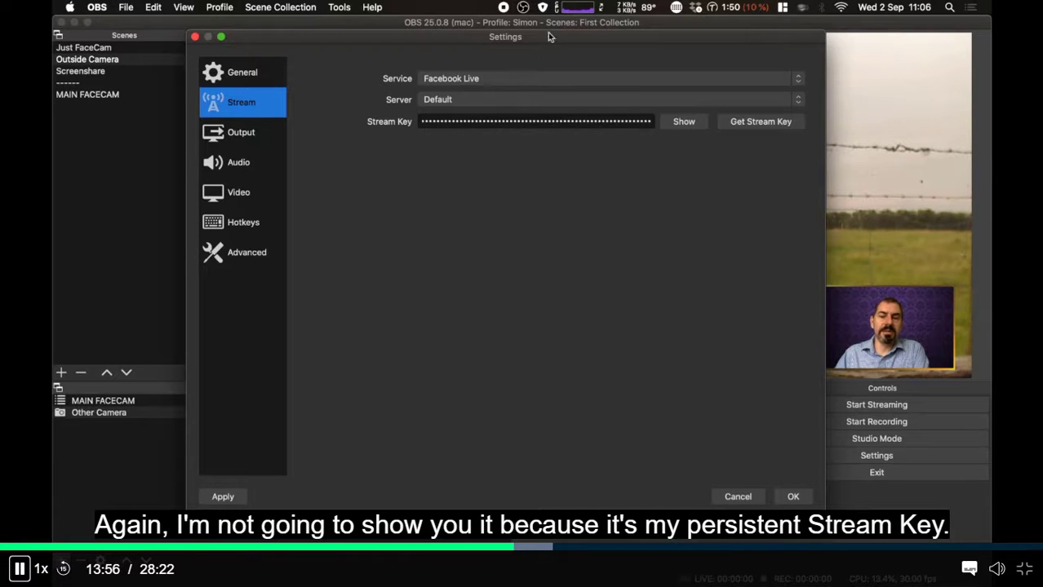
pyautogui.moveTo(571, 36); pyautogui.dragTo(573, 36)
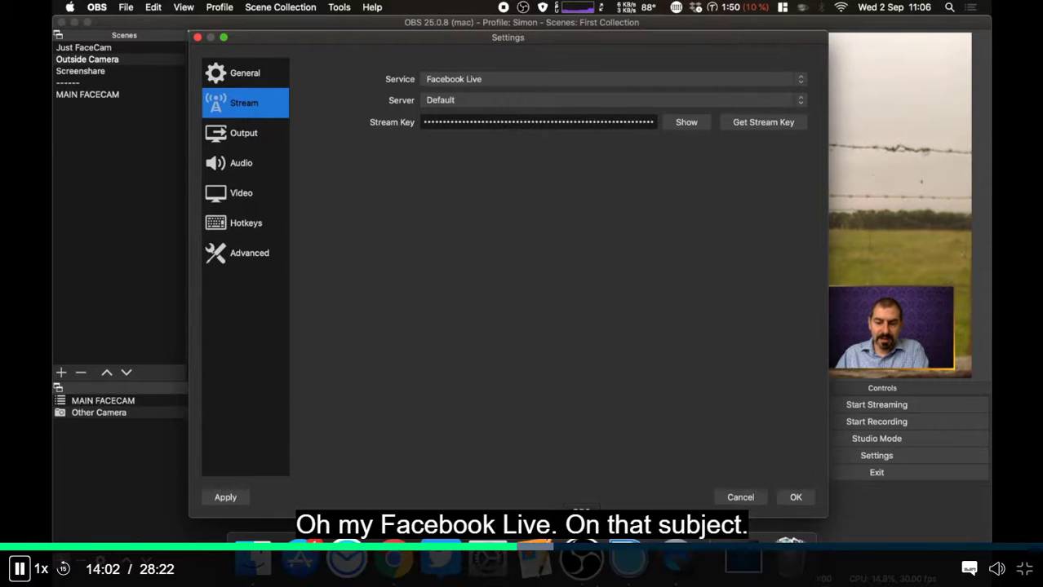
# - Switch to Chrome and examine the stream metrics on the Stream health page of Facebook's Live Producer
pyautogui.click(394, 560)
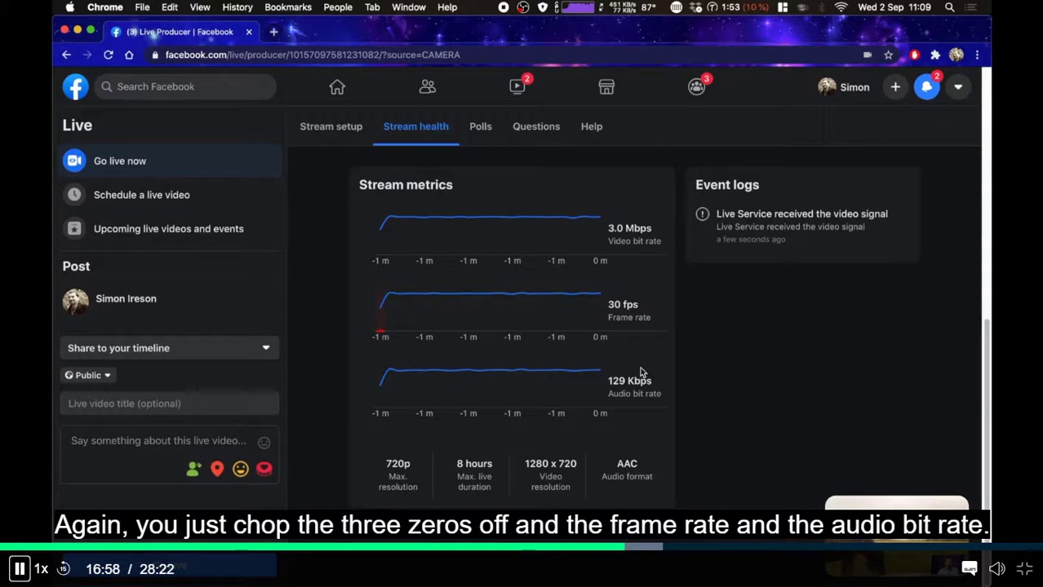
pyautogui.moveTo(600, 222)
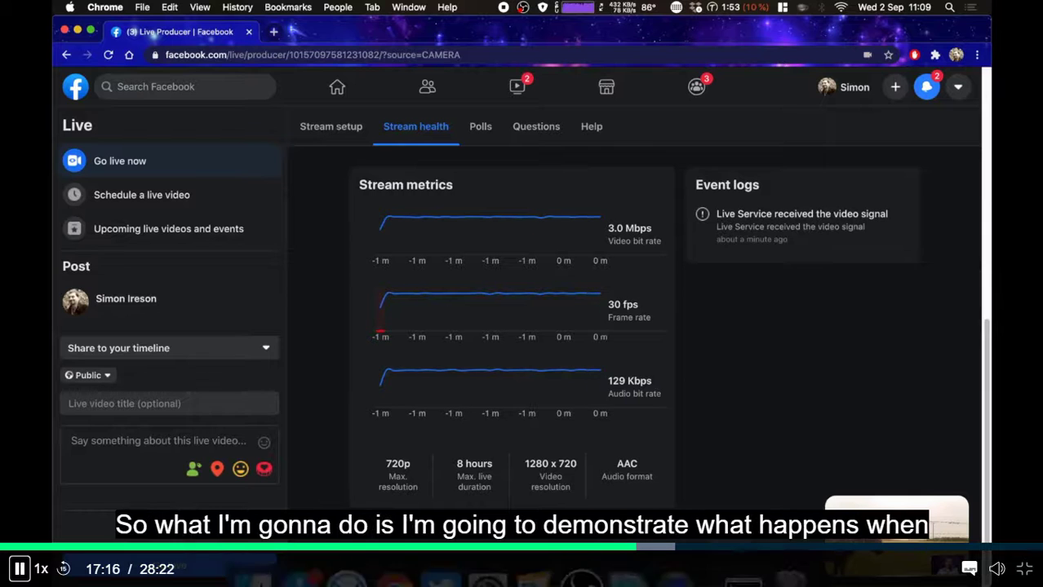
# - Switch to OBS, stop the live stream, and return to the Stream health page in Chrome
pyautogui.click(581, 579)
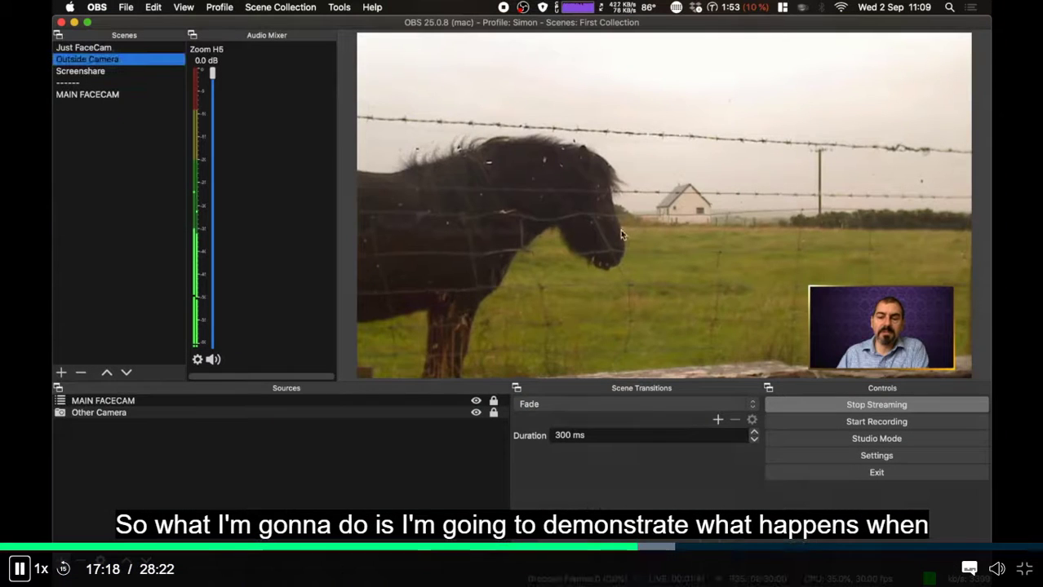
pyautogui.click(863, 405)
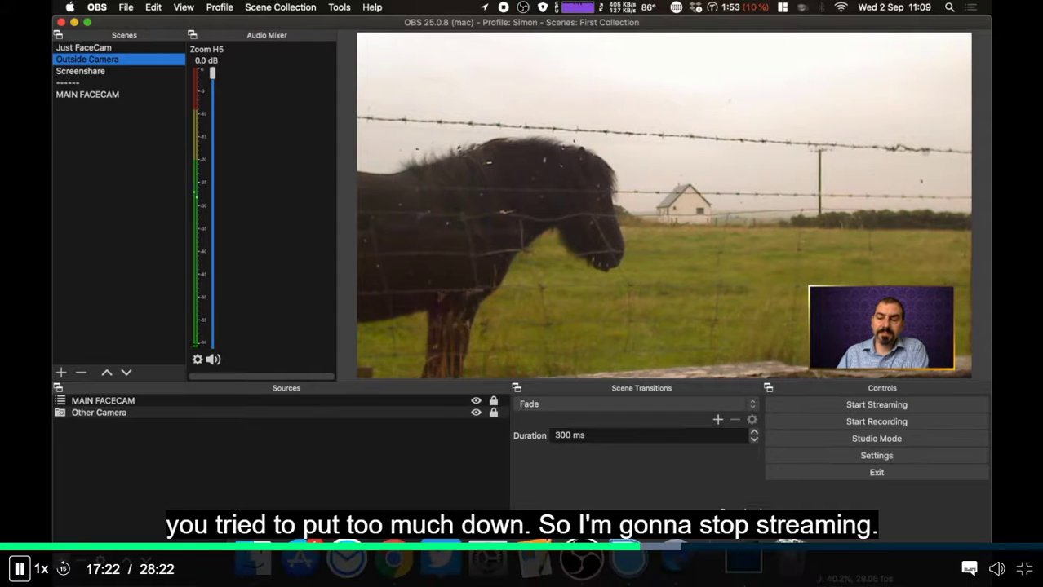
pyautogui.click(394, 564)
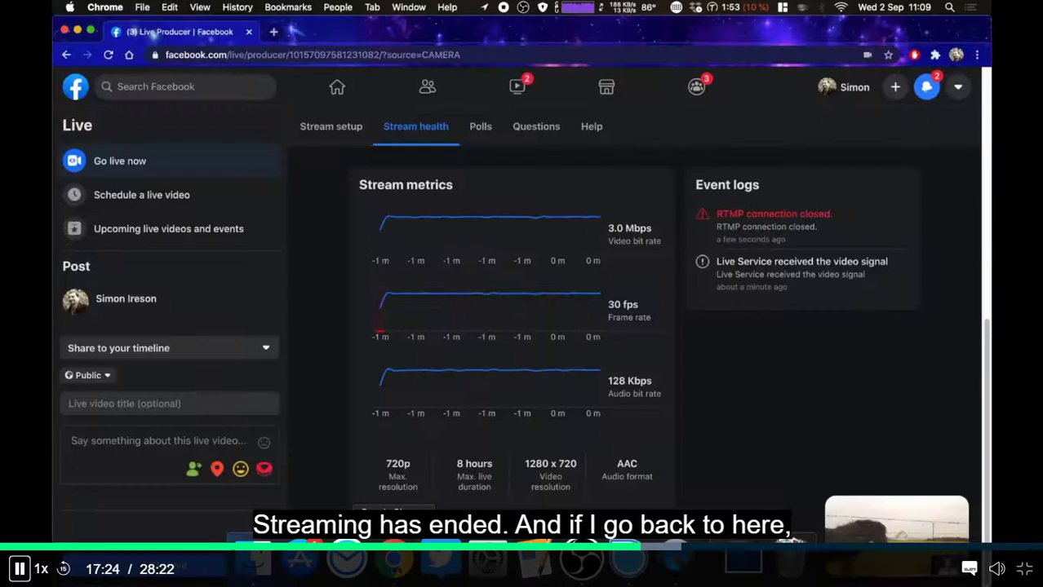
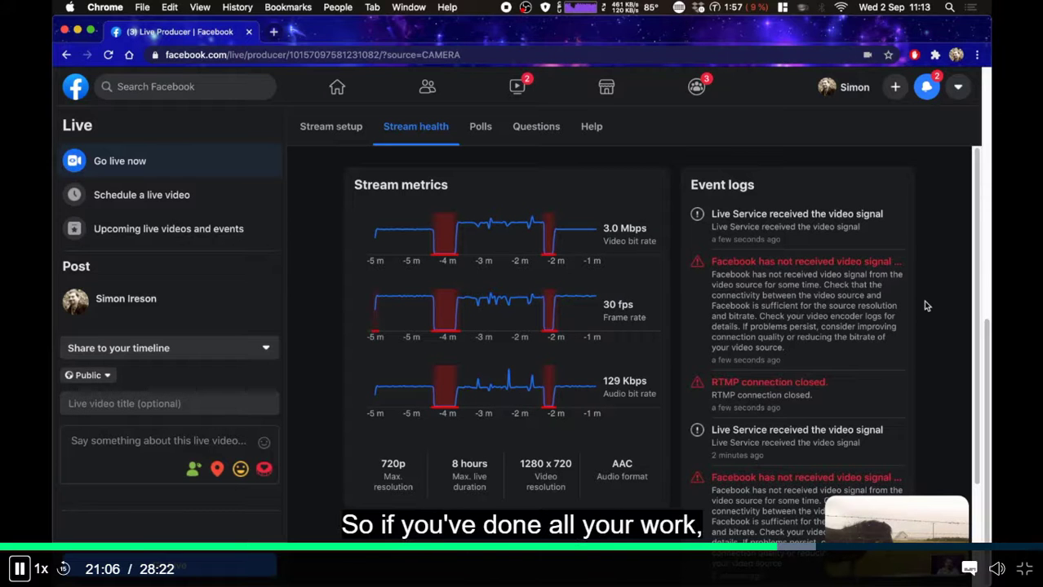
# - Switch back to OBS and stop the running stream to Facebook Live
pyautogui.moveTo(942, 573)
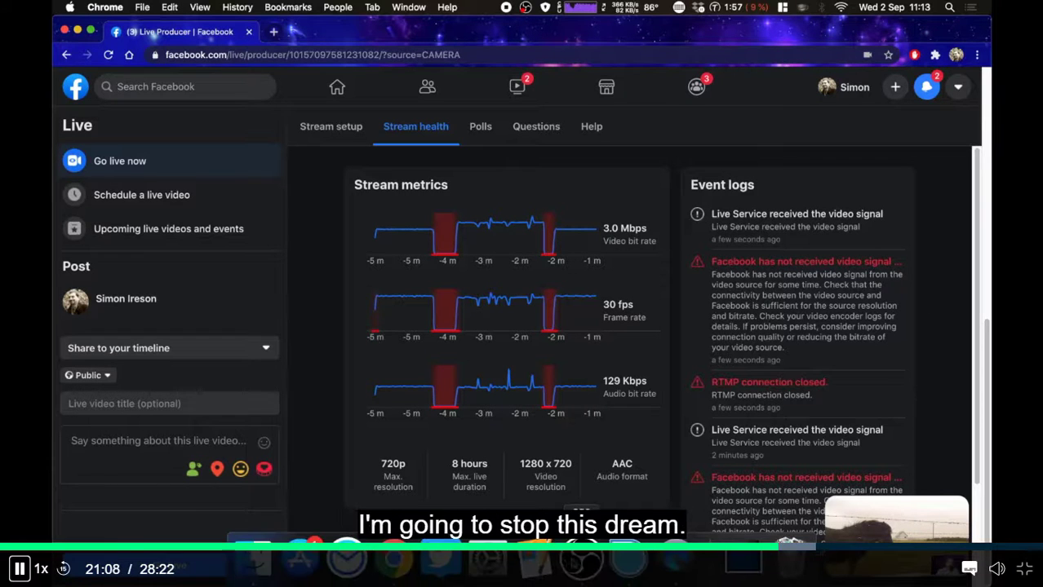
pyautogui.click(581, 571)
pyautogui.click(853, 404)
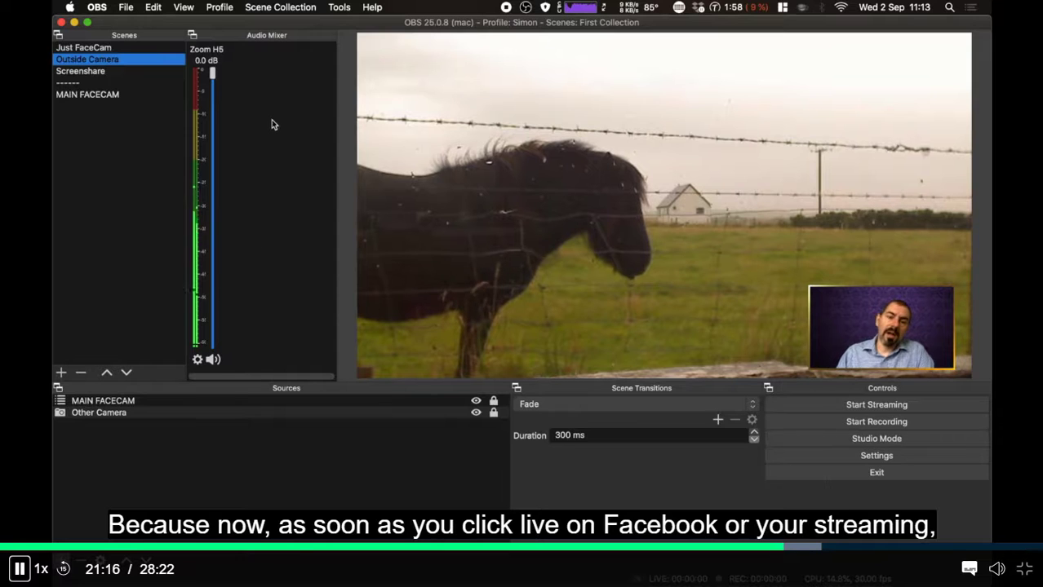
# - Cycle the live output through the Just FaceCam, Outside Camera and Screenshare scenes, finishing on Just FaceCam
pyautogui.click(145, 47)
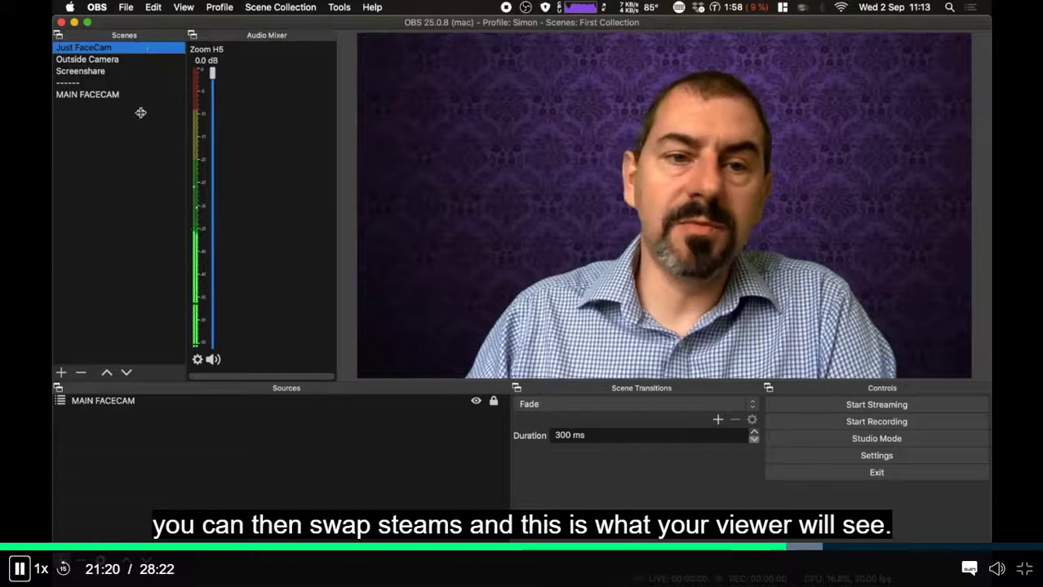
pyautogui.click(116, 61)
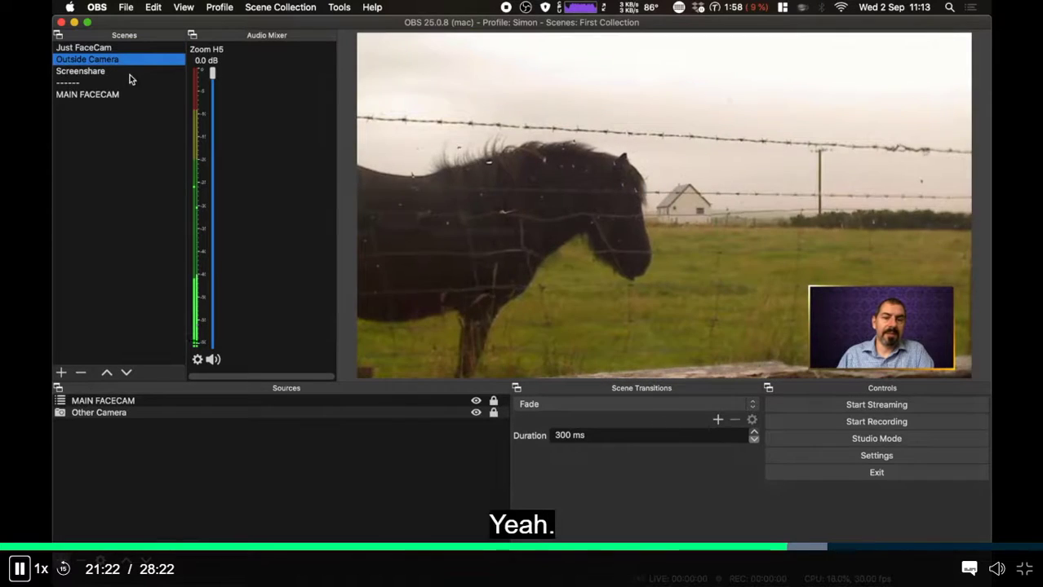
pyautogui.click(130, 73)
pyautogui.click(142, 58)
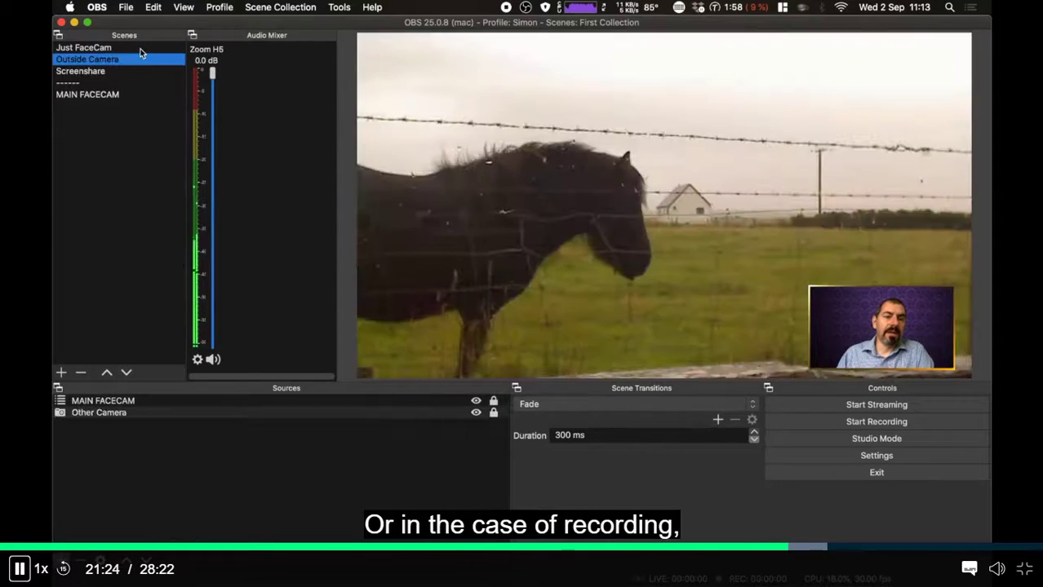
pyautogui.click(140, 47)
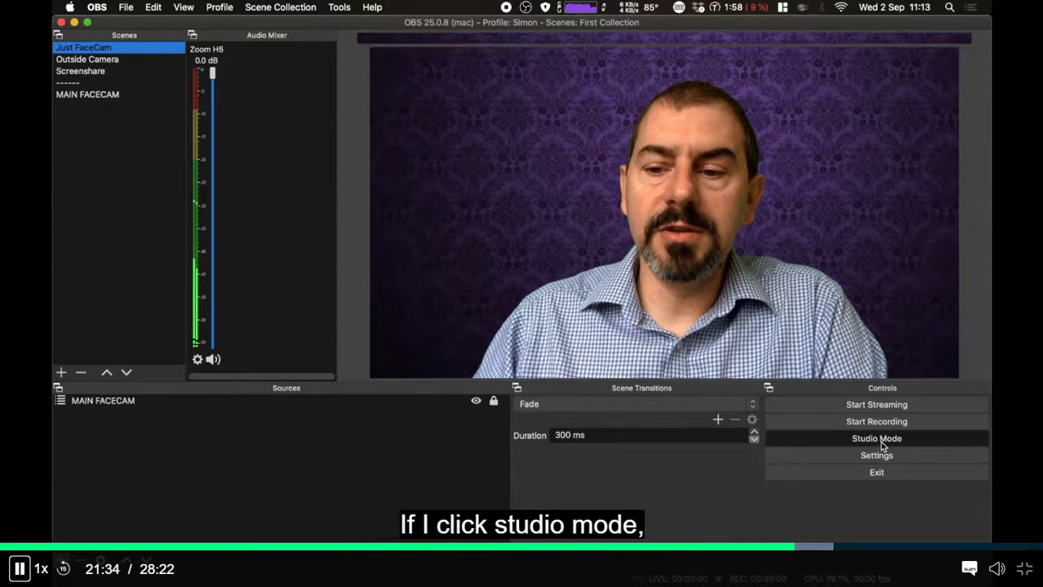
# - Enable Studio Mode and load the Outside Camera scene into the preview
pyautogui.click(879, 441)
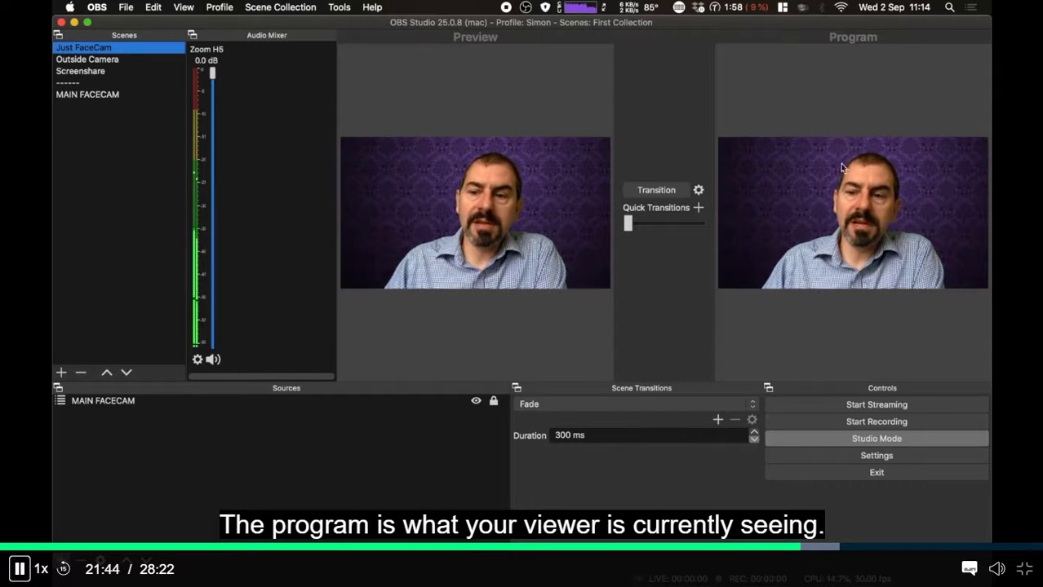
pyautogui.click(114, 60)
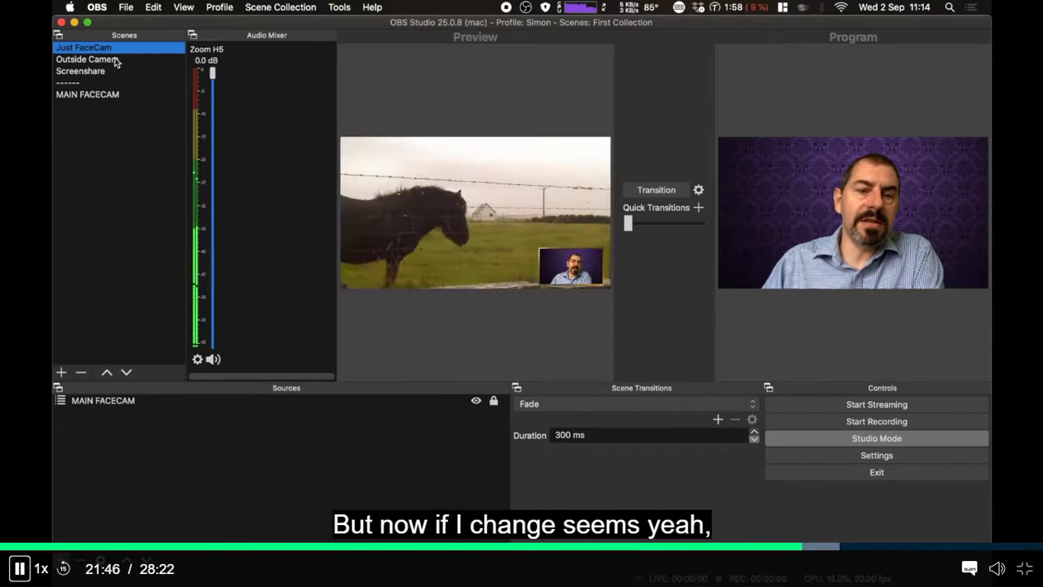
pyautogui.click(118, 71)
pyautogui.click(119, 61)
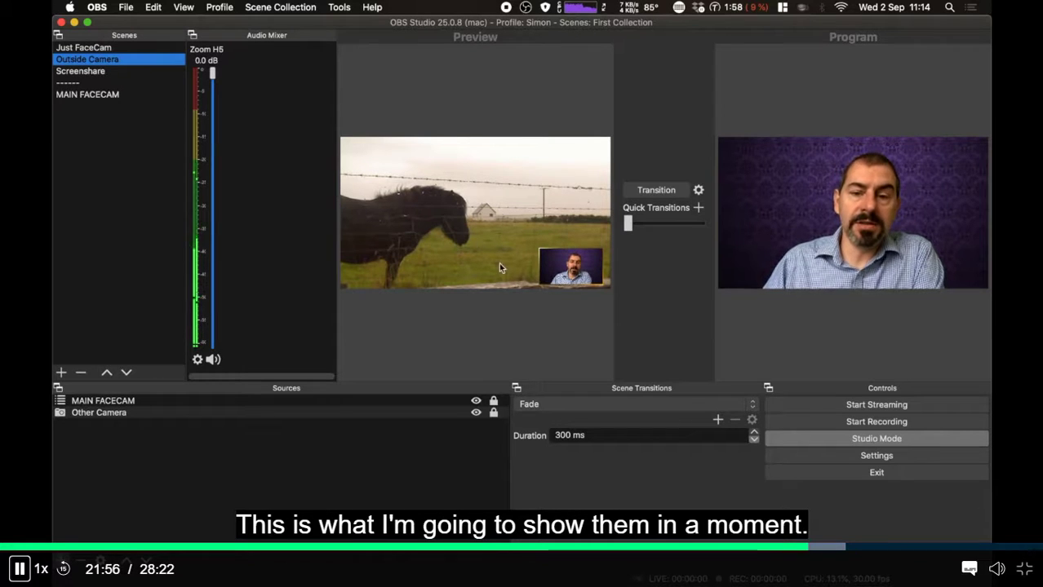
# - Transition the Screenshare scene from the preview to the program output, then transition back to Just FaceCam
pyautogui.click(81, 79)
pyautogui.click(82, 73)
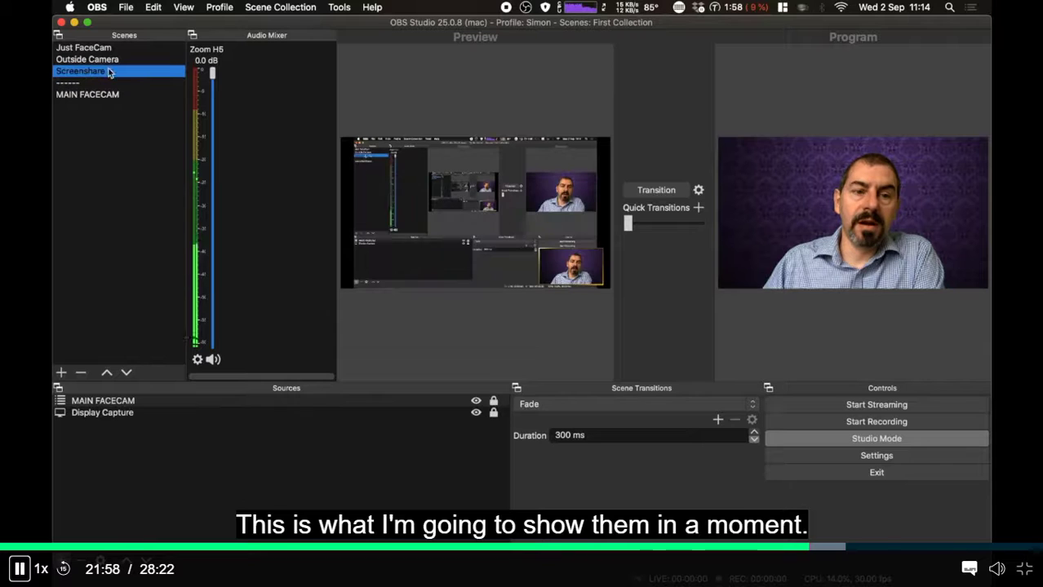
pyautogui.click(668, 190)
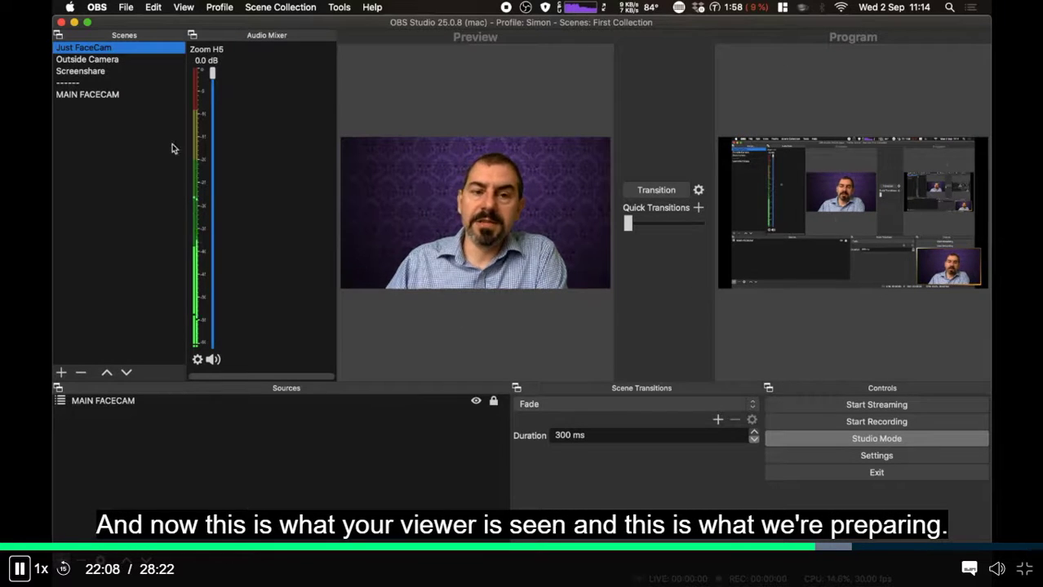
pyautogui.click(654, 191)
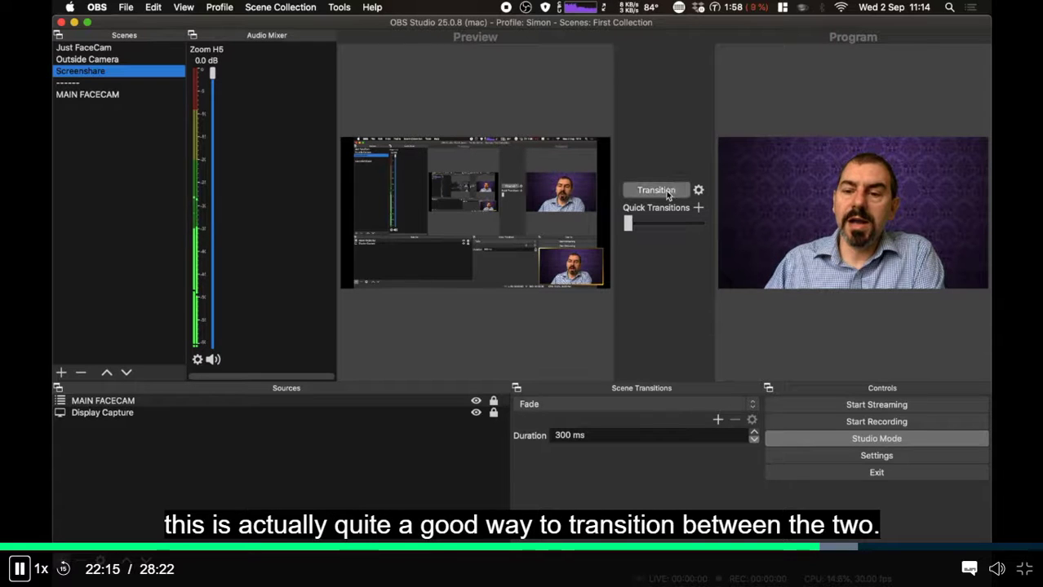
pyautogui.moveTo(630, 228)
pyautogui.mouseDown()
pyautogui.moveTo(727, 237)
pyautogui.moveTo(621, 237)
pyautogui.moveTo(780, 240)
pyautogui.moveTo(625, 238)
pyautogui.mouseUp()
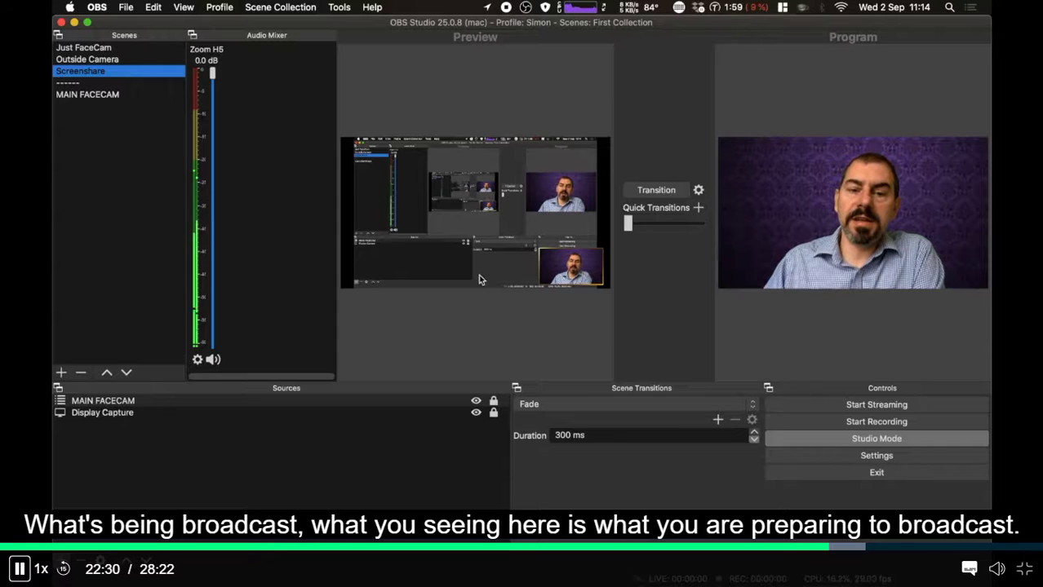
# - Switch the preview between Outside Camera and Just FaceCam, ending with the Outside Camera scene
pyautogui.click(113, 58)
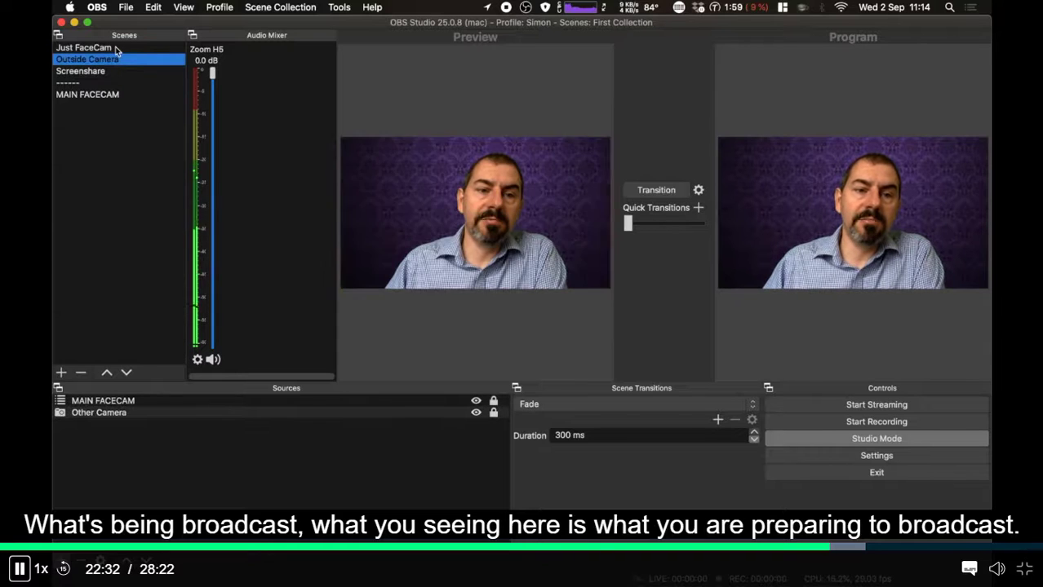
pyautogui.click(116, 48)
pyautogui.click(121, 60)
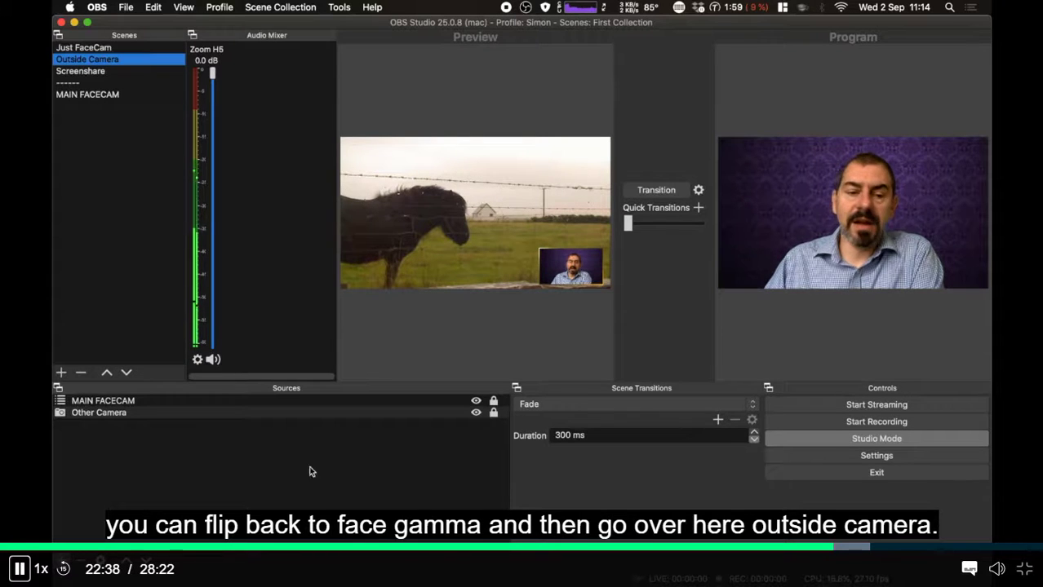
# - Add a new image source named Image to the Outside Camera scene using Frame Viewfinder.png, and lock it
pyautogui.click(252, 470)
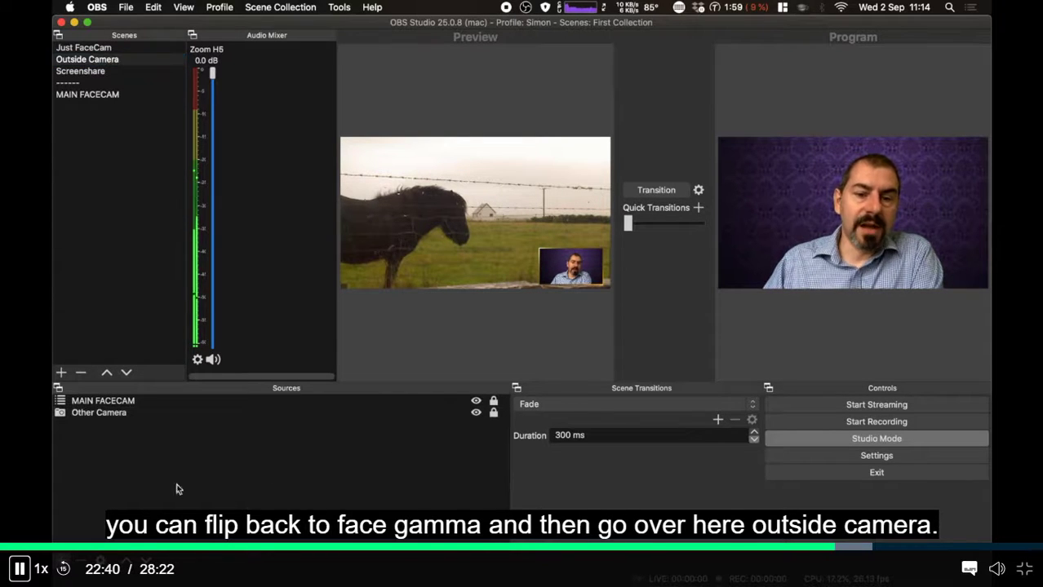
pyautogui.click(61, 561)
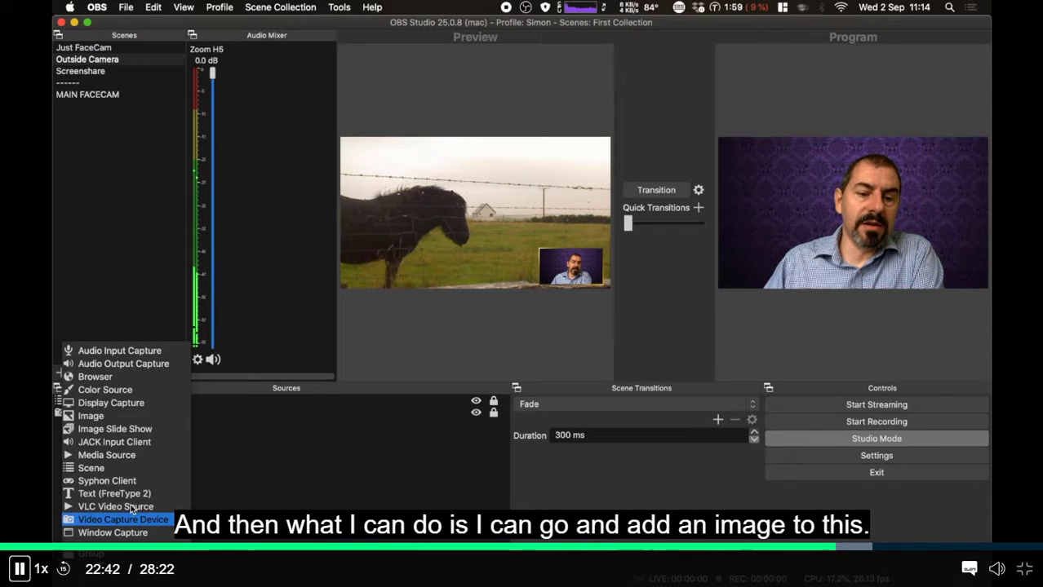
pyautogui.click(94, 416)
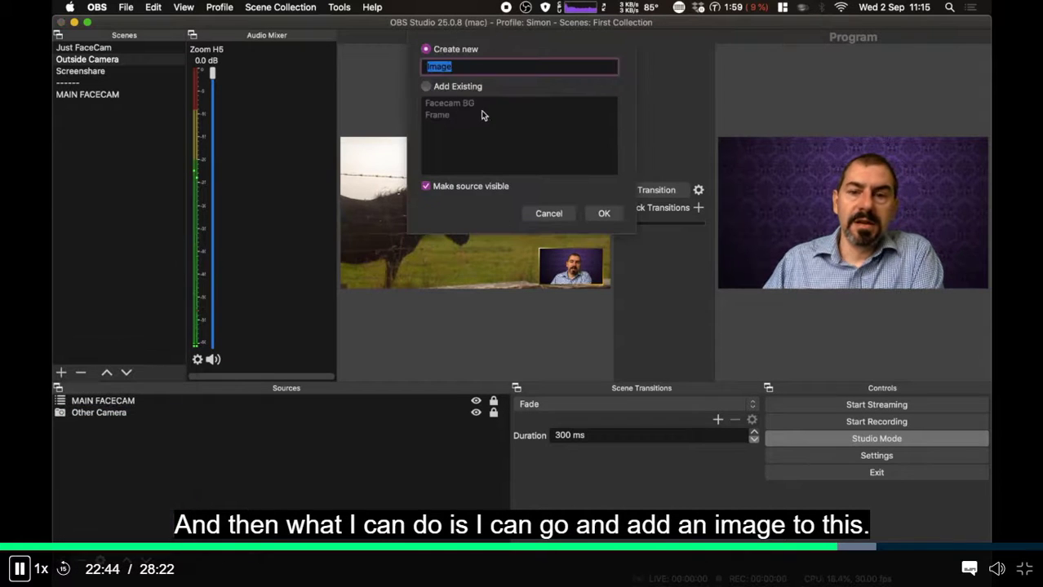
pyautogui.click(602, 216)
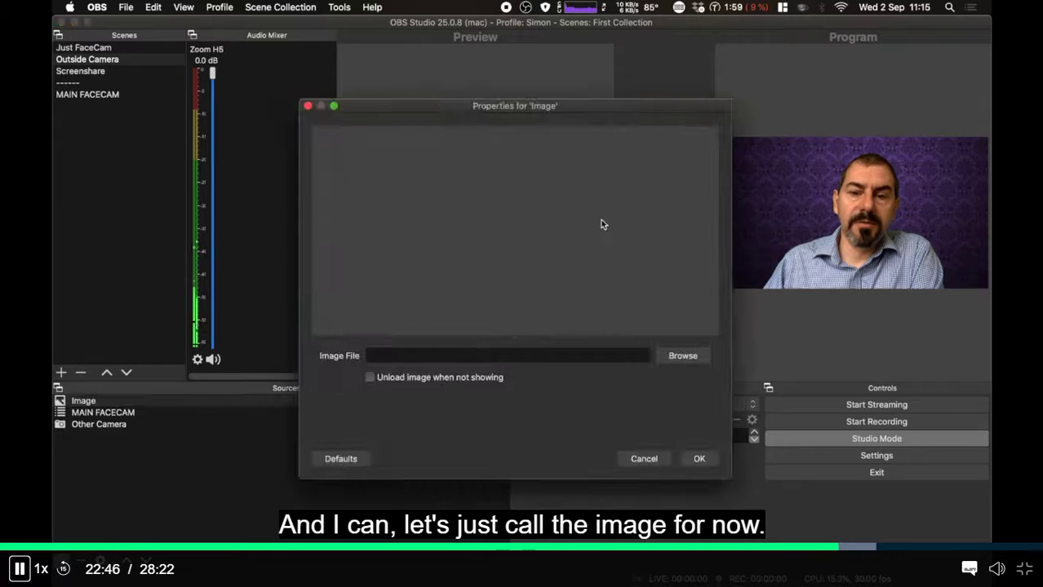
pyautogui.click(667, 357)
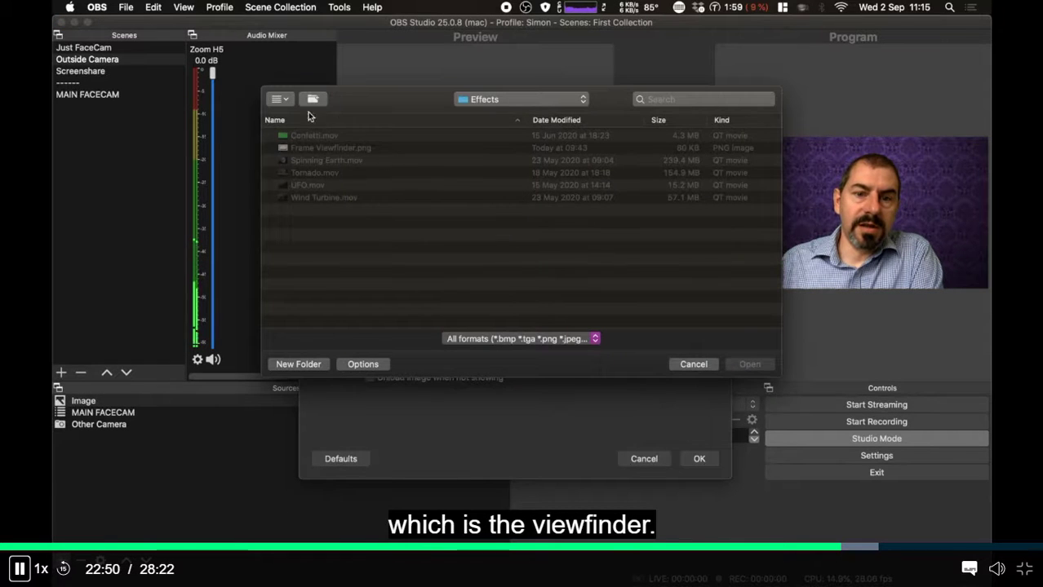
pyautogui.click(349, 147)
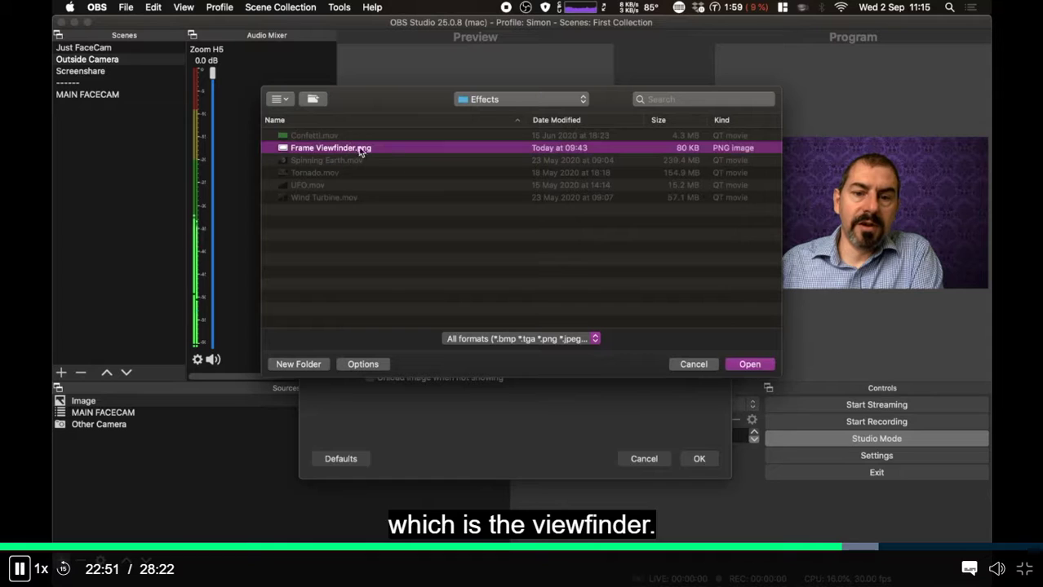
pyautogui.click(749, 364)
pyautogui.click(701, 459)
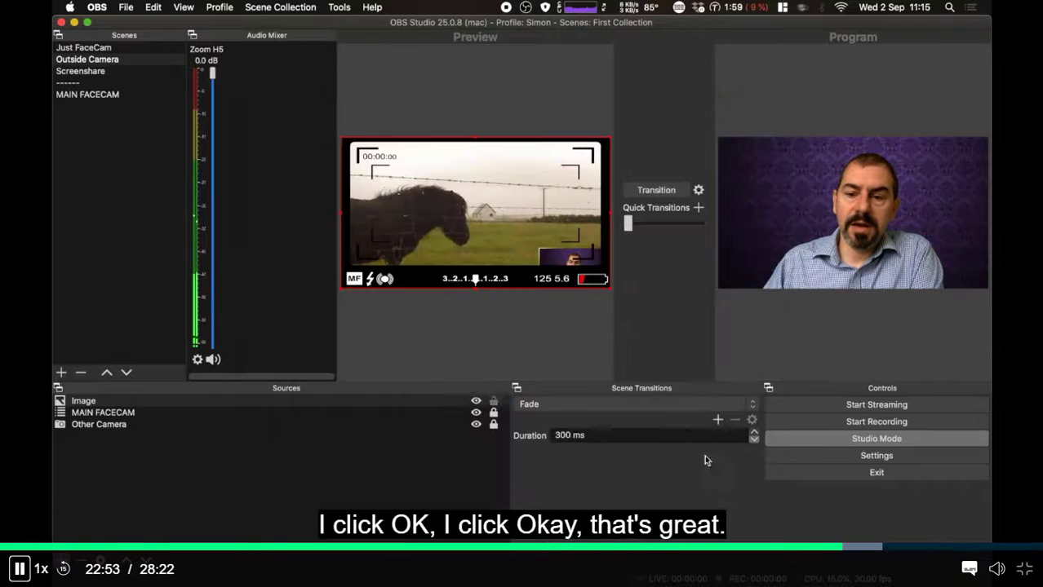
pyautogui.click(494, 402)
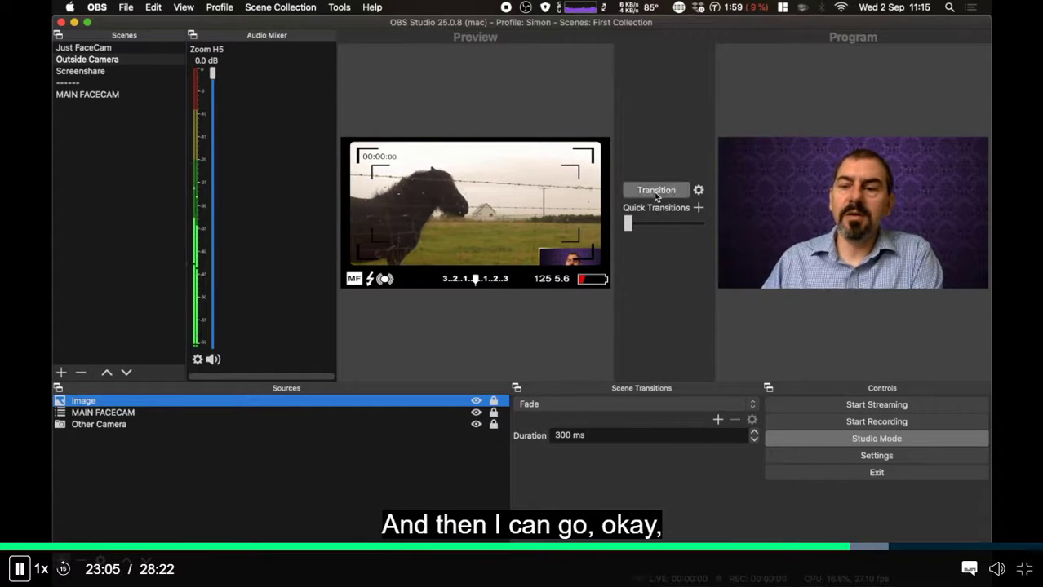
# - Transition the Outside Camera scene to the program output, then preview Just FaceCam and transition back to it
pyautogui.click(656, 190)
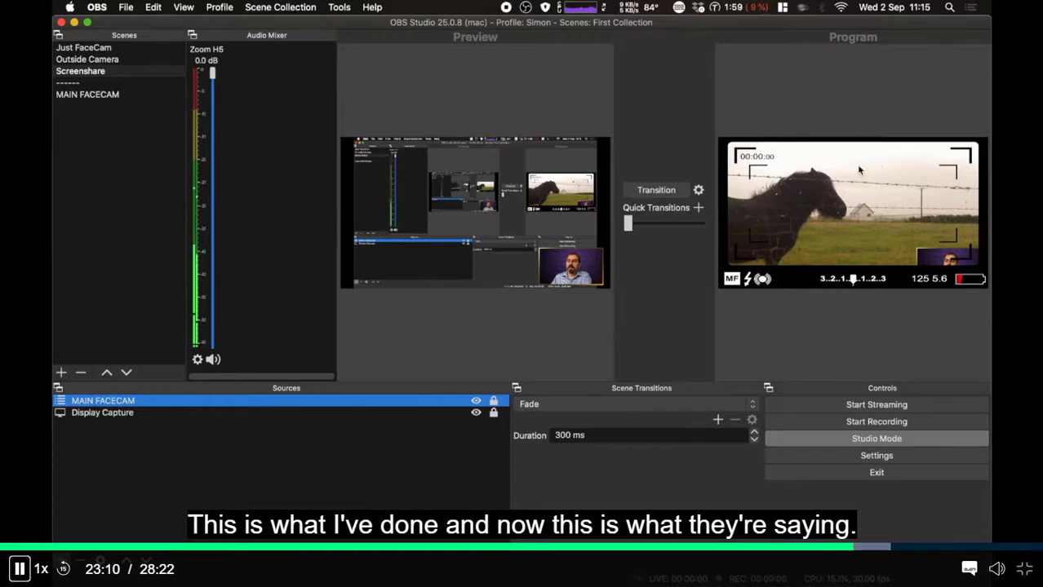
pyautogui.click(141, 47)
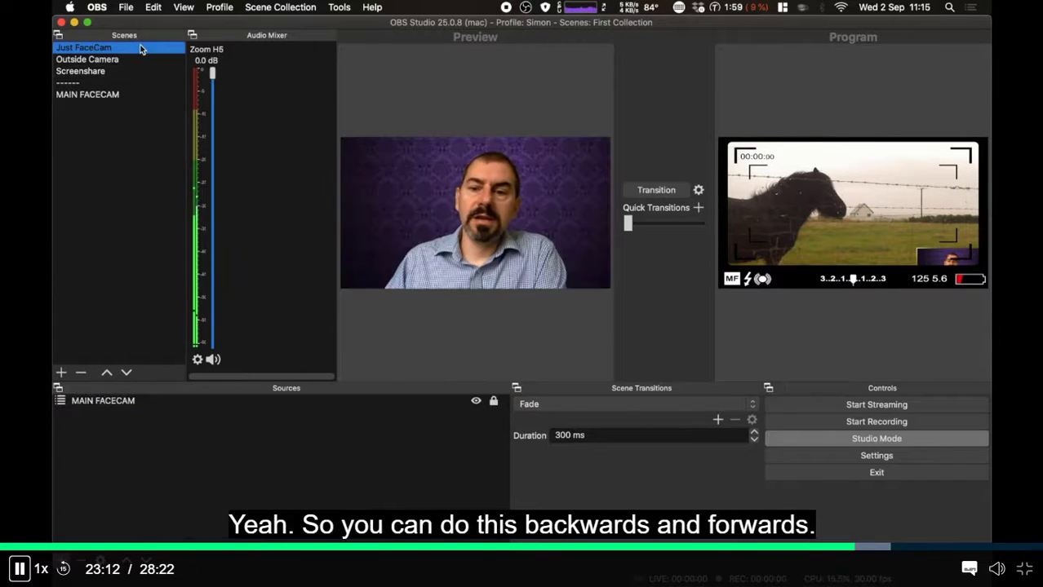
pyautogui.click(680, 190)
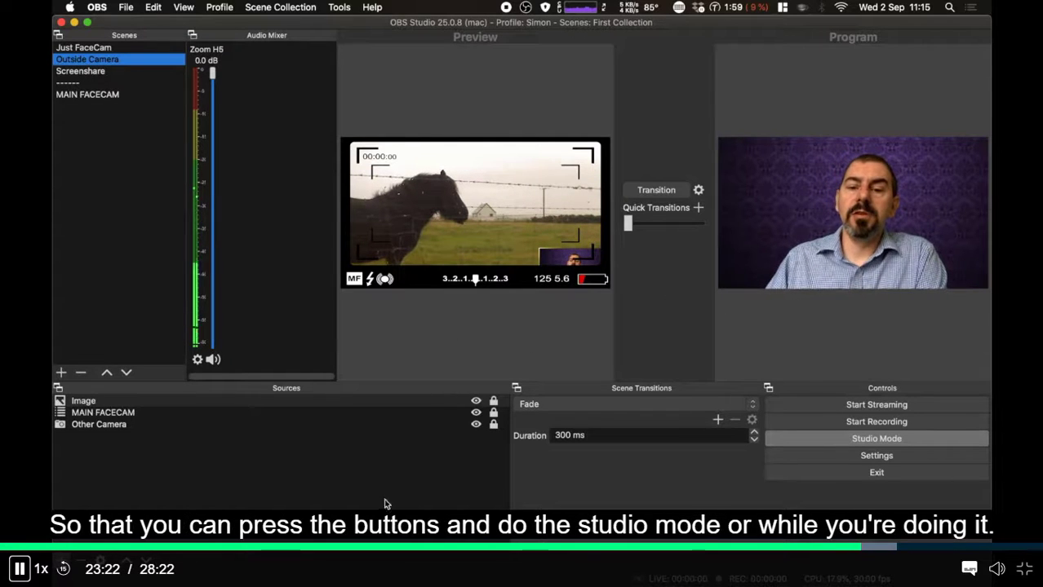
# - Turn off Studio Mode and switch directly among the Outside Camera, Screenshare and Just FaceCam scenes, ending on Just FaceCam
pyautogui.click(876, 438)
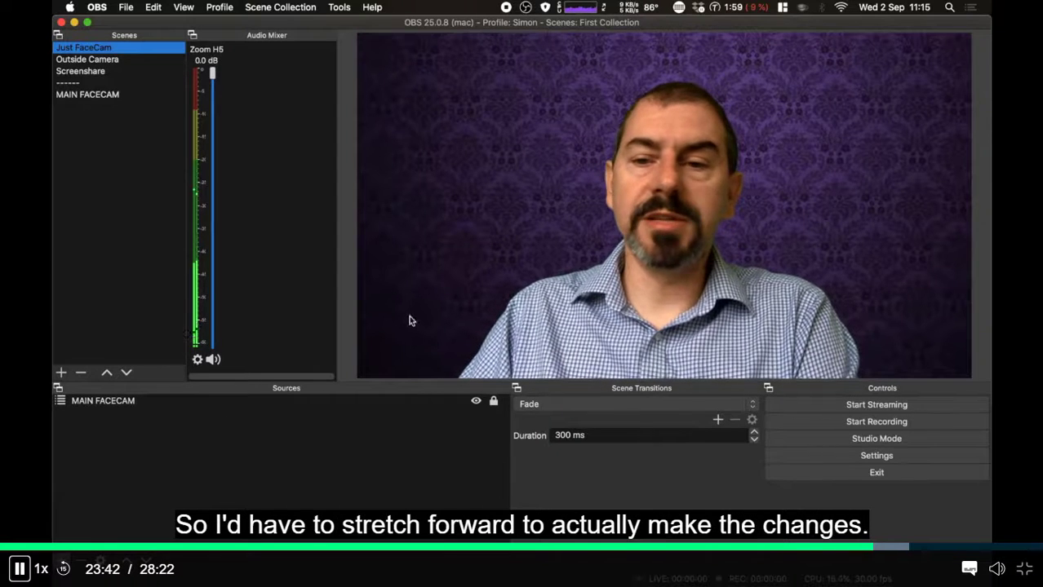
pyautogui.click(114, 59)
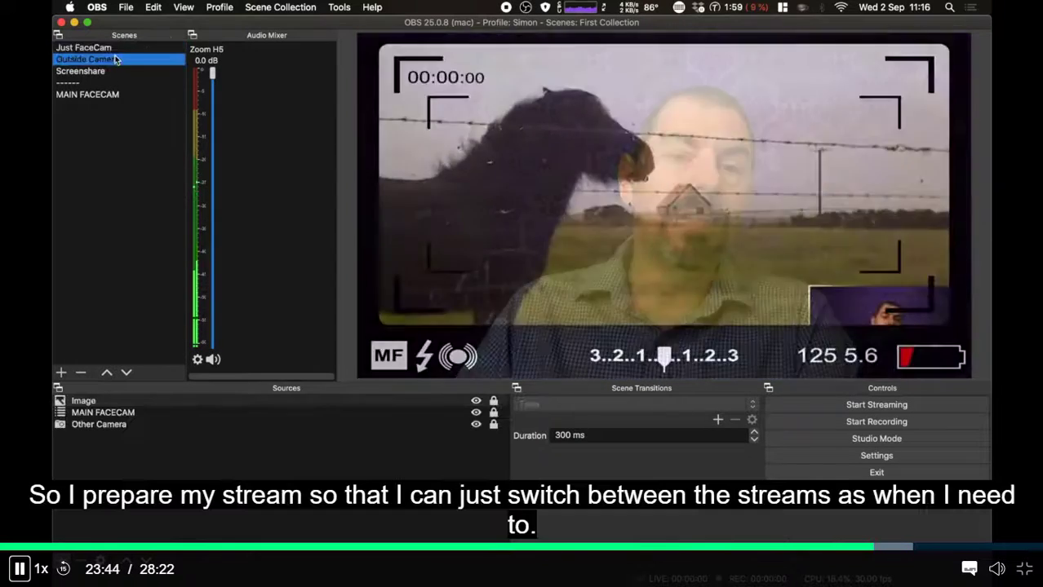
pyautogui.click(118, 47)
pyautogui.click(124, 70)
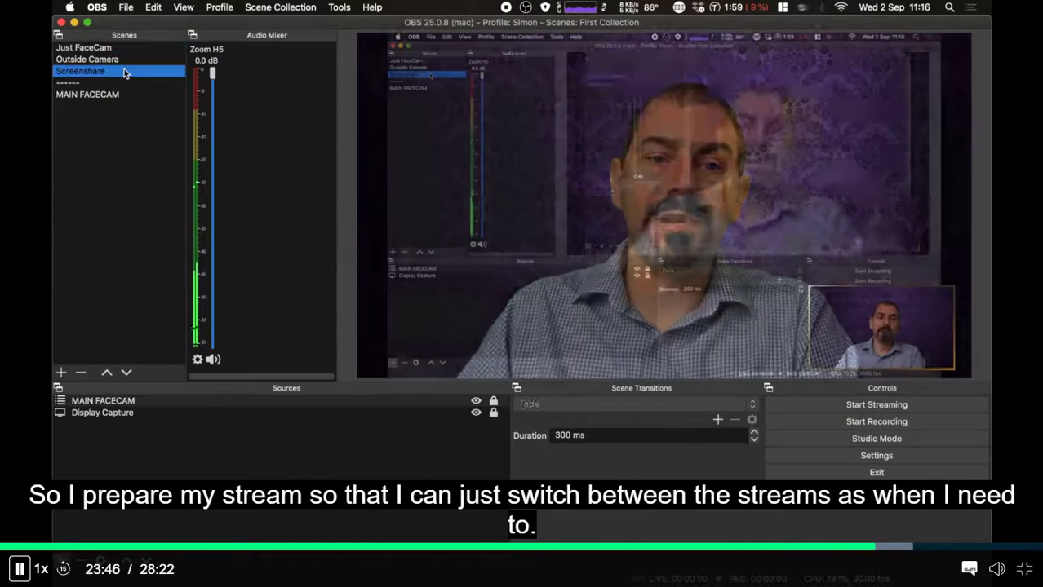
pyautogui.click(125, 59)
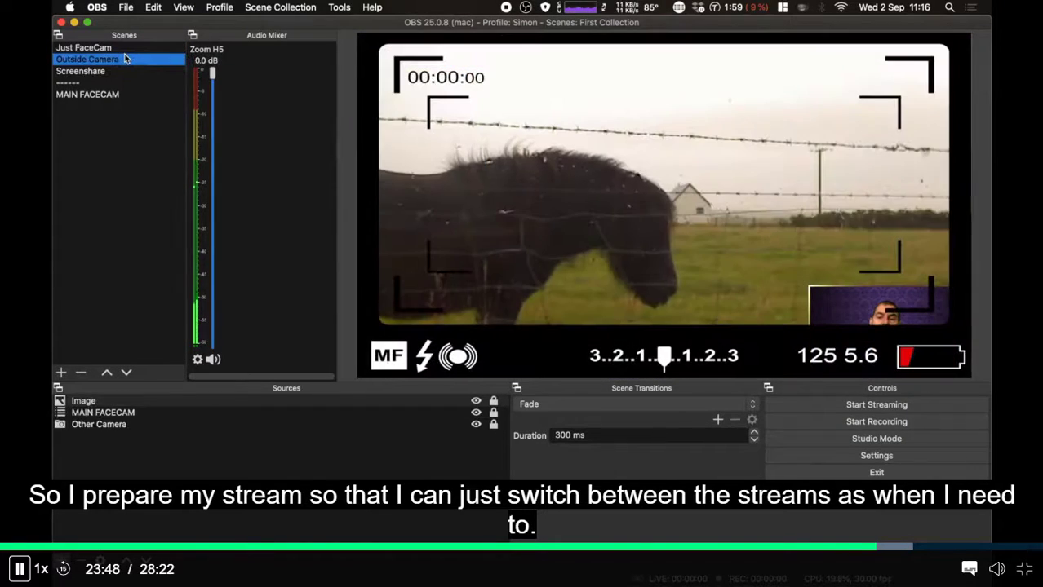
pyautogui.click(126, 47)
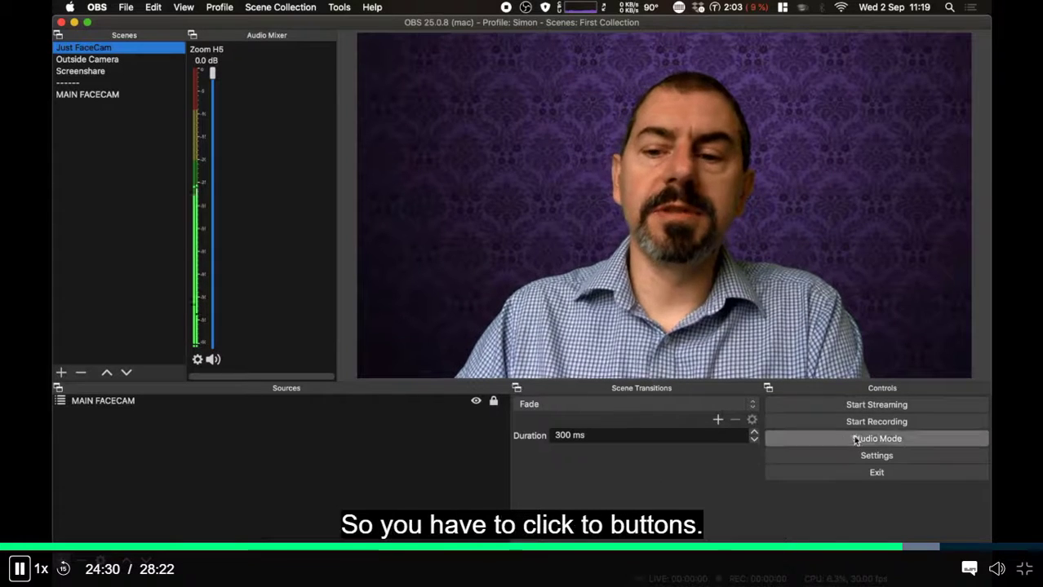
# - Check that automatic recording when streaming is enabled in the general settings, and run a short test stream
pyautogui.click(876, 455)
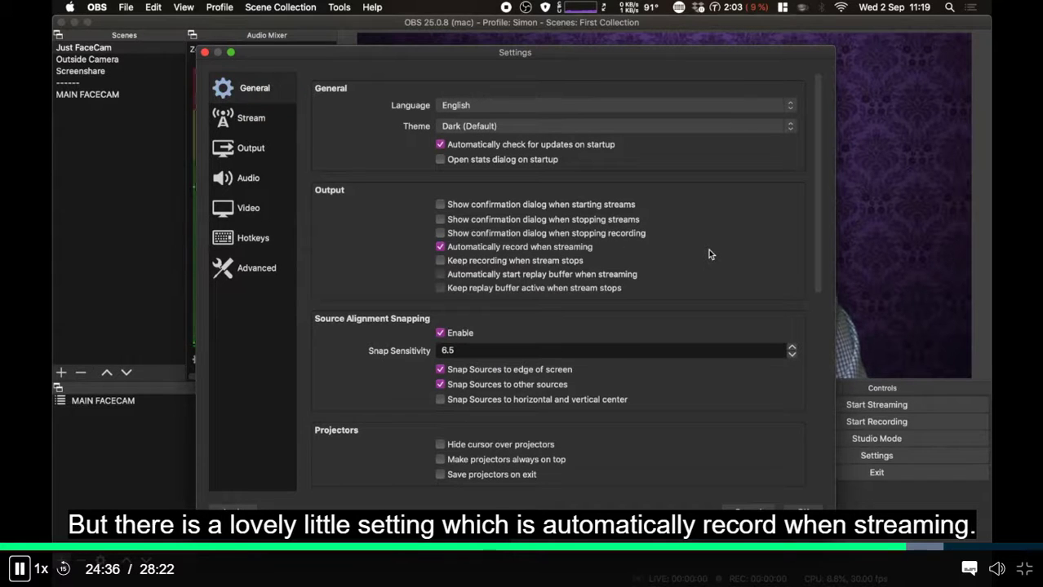
pyautogui.click(803, 512)
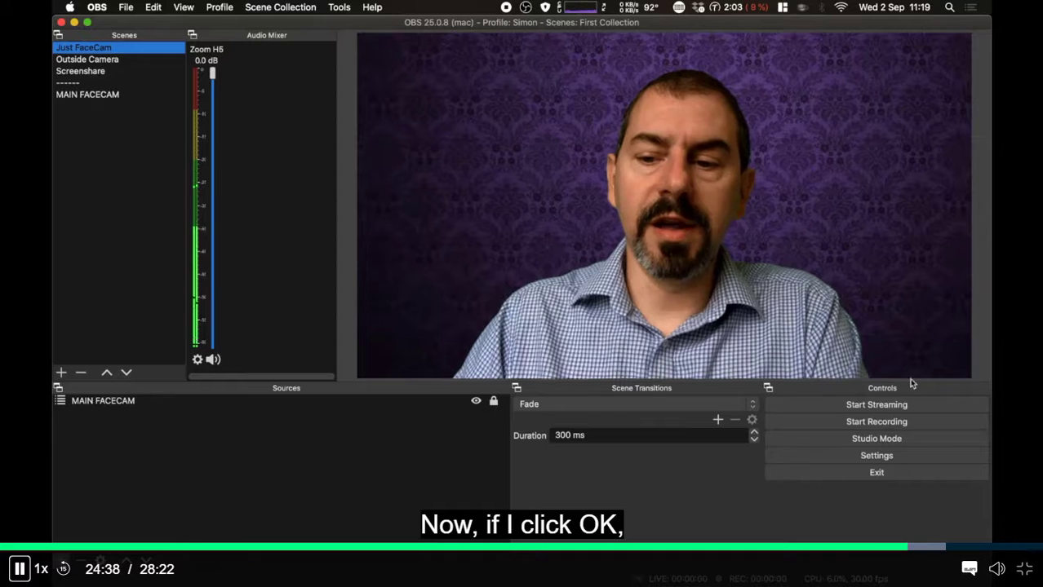
pyautogui.click(909, 405)
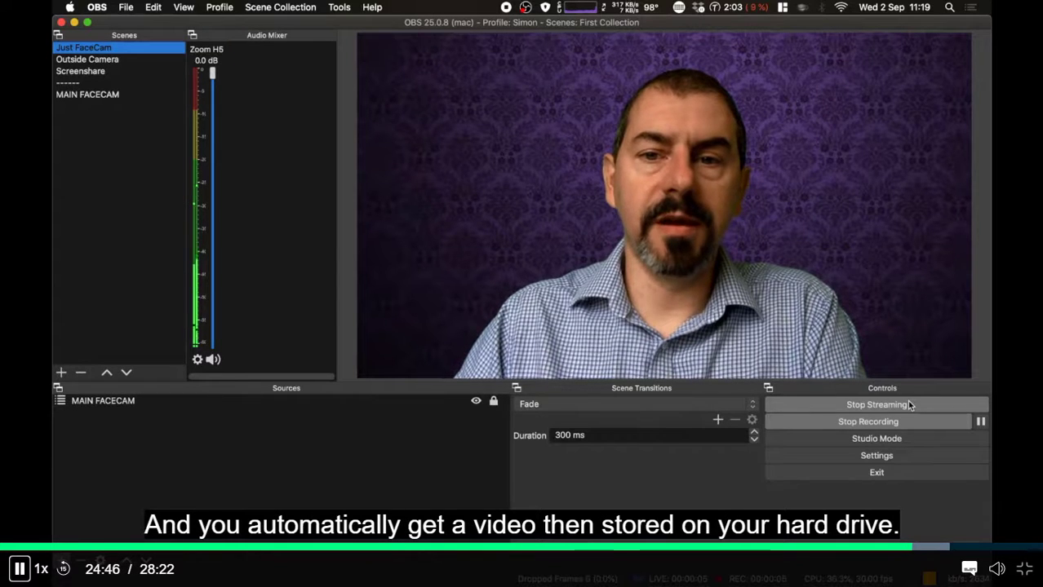
pyautogui.click(908, 402)
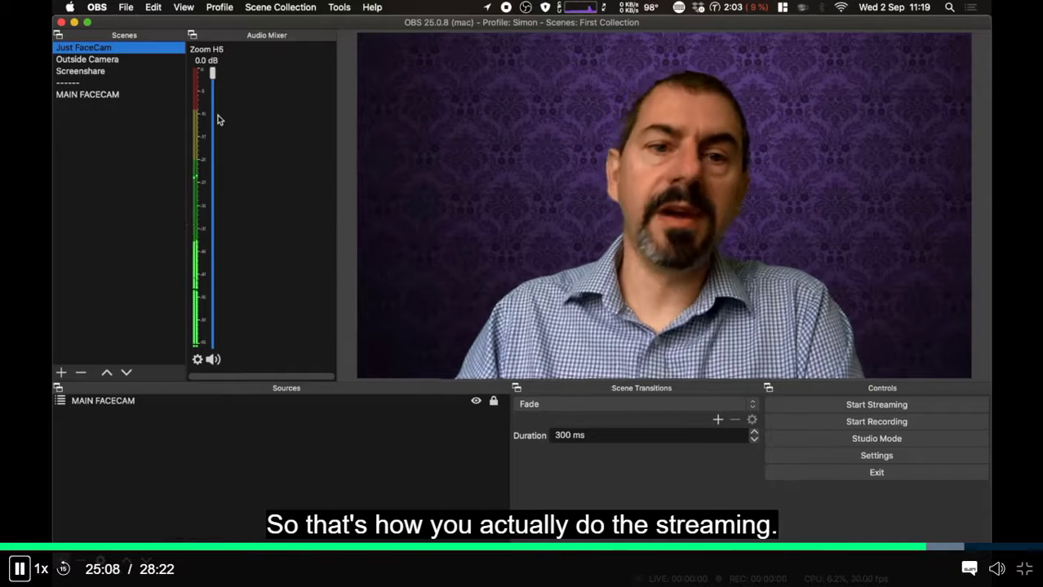
# - Open the Stats window, move it clear of the sources and controls, and switch to the Outside Camera scene
pyautogui.click(181, 7)
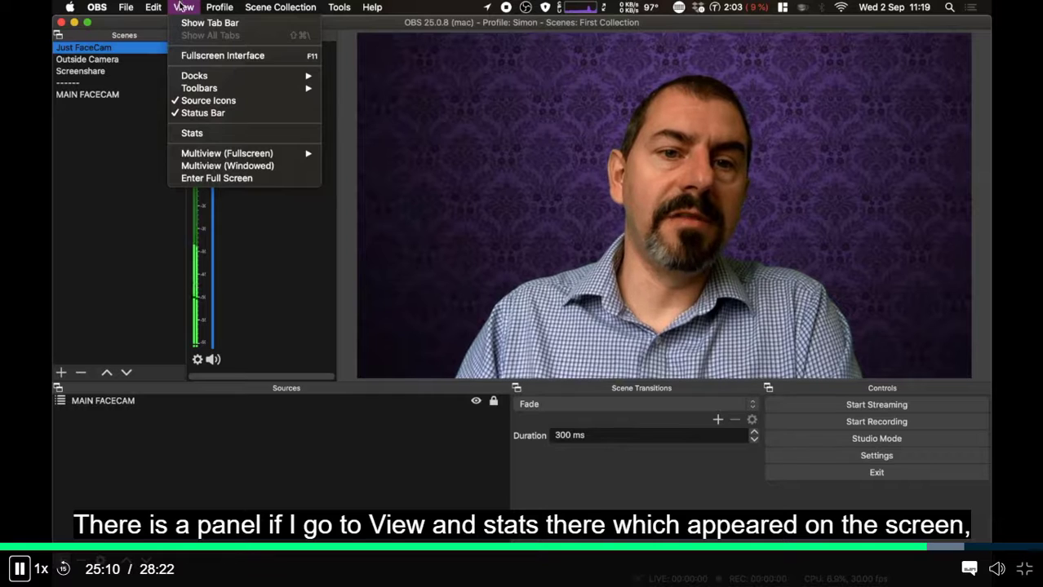
pyautogui.click(203, 135)
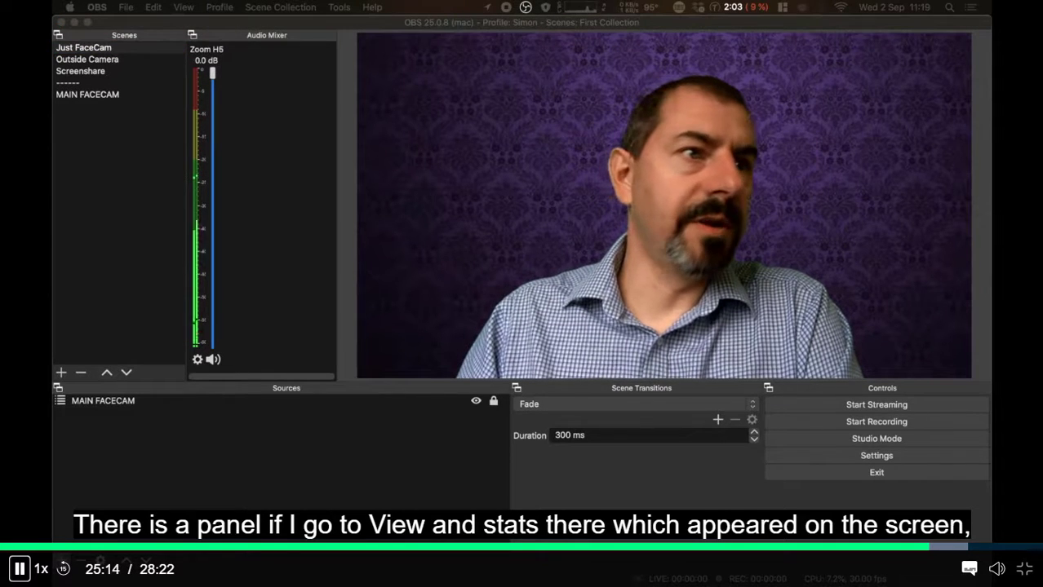
pyautogui.moveTo(774, 251); pyautogui.dragTo(466, 292)
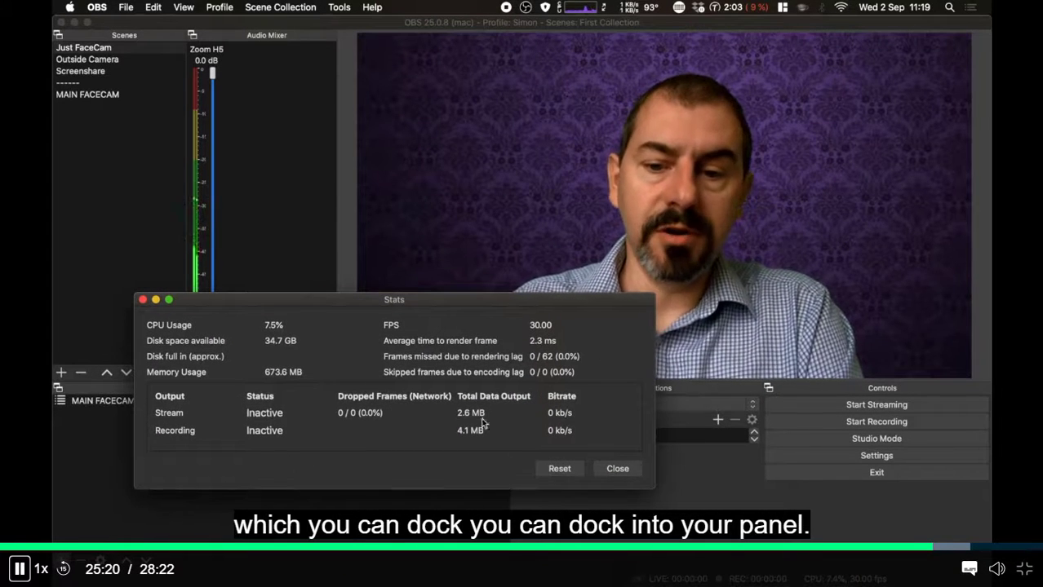
pyautogui.moveTo(366, 298); pyautogui.dragTo(362, 205)
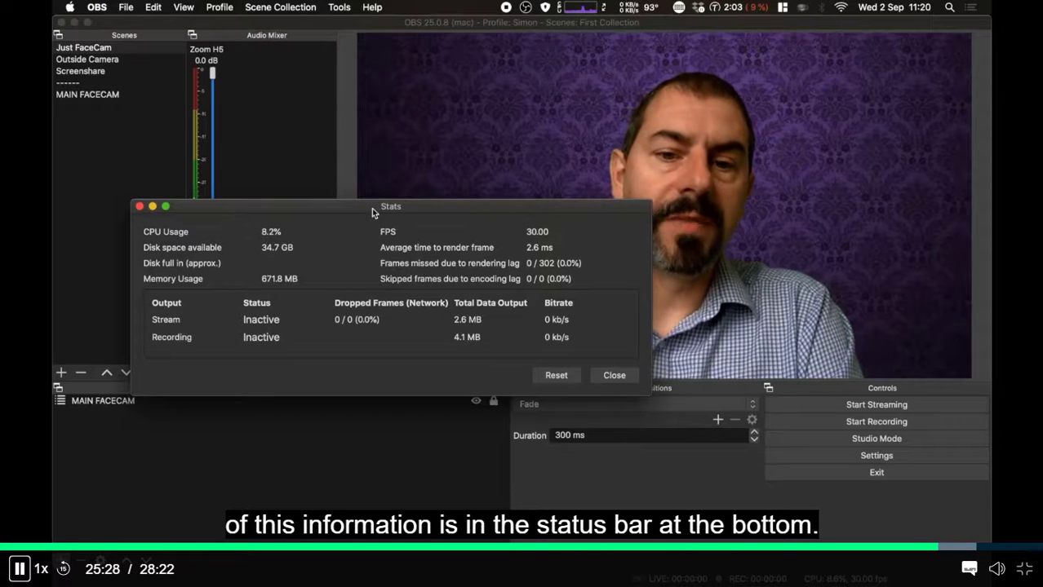
pyautogui.moveTo(371, 208); pyautogui.dragTo(346, 186)
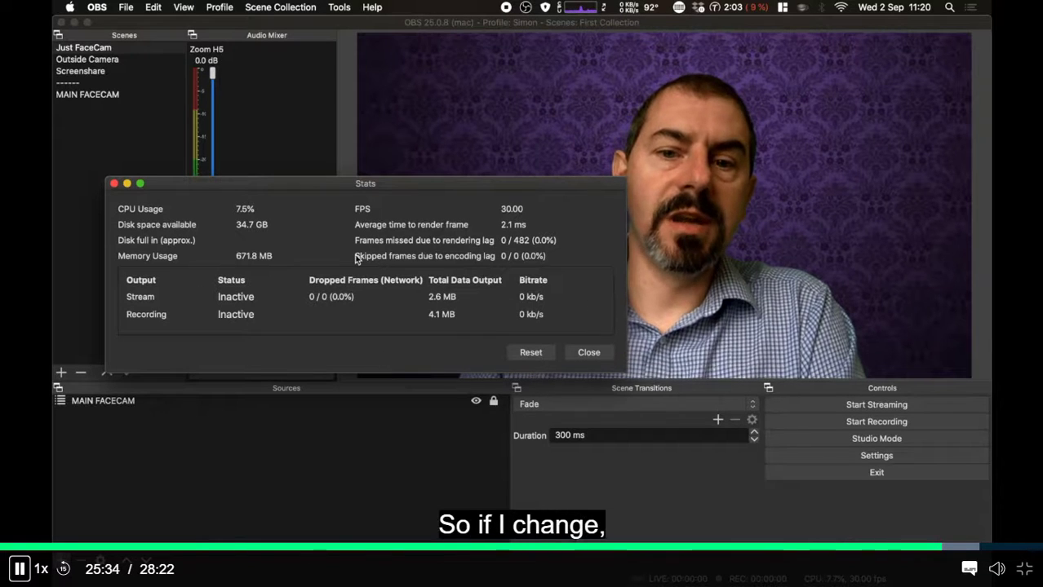
pyautogui.press('F2')
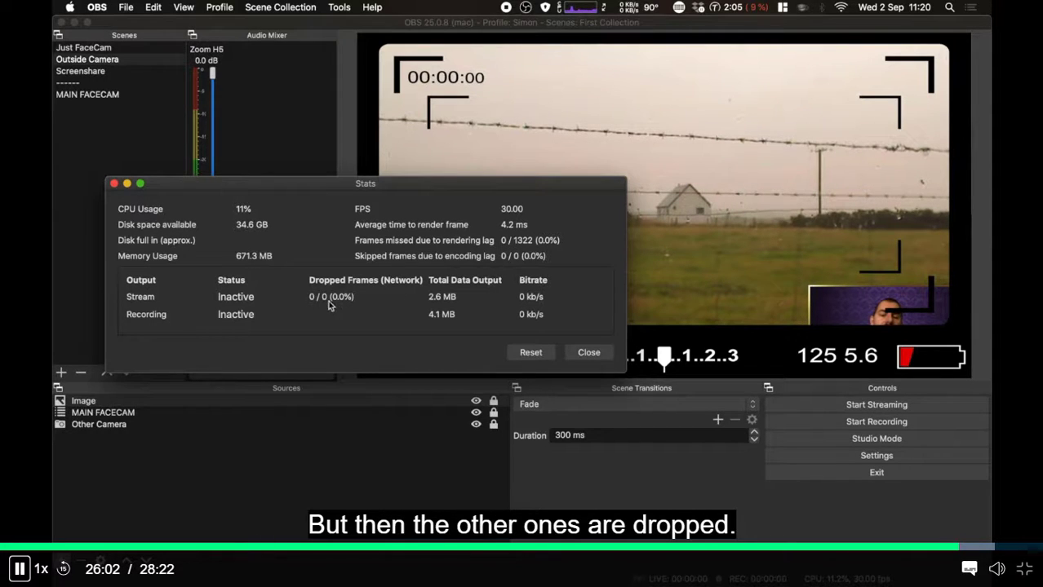
pyautogui.moveTo(488, 187); pyautogui.dragTo(474, 159)
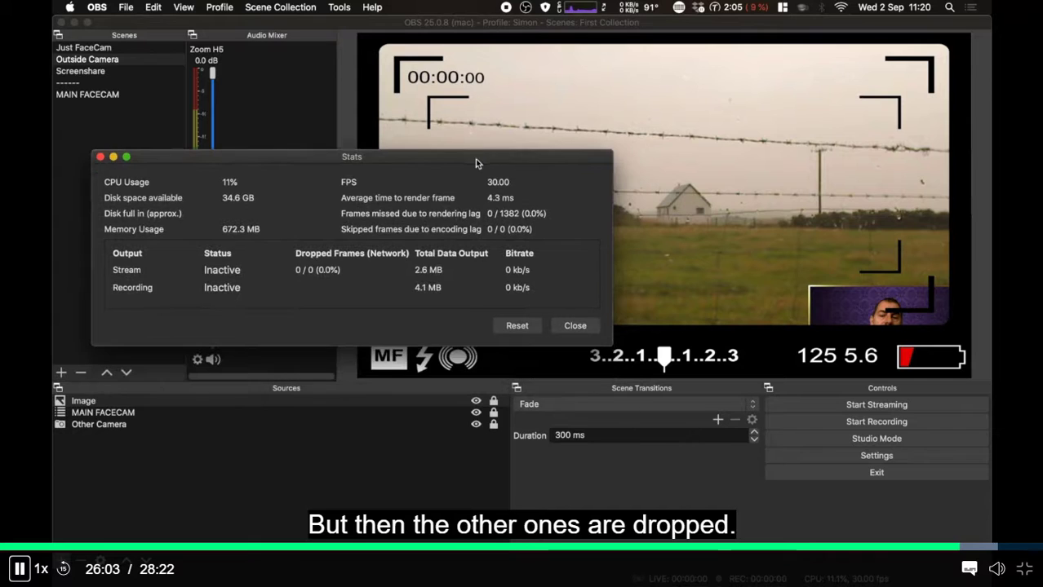
# - Run a test stream of Outside Camera while examining dropped frames and bitrate in the Stats window, and stop it
pyautogui.click(953, 404)
pyautogui.press('super+grave')
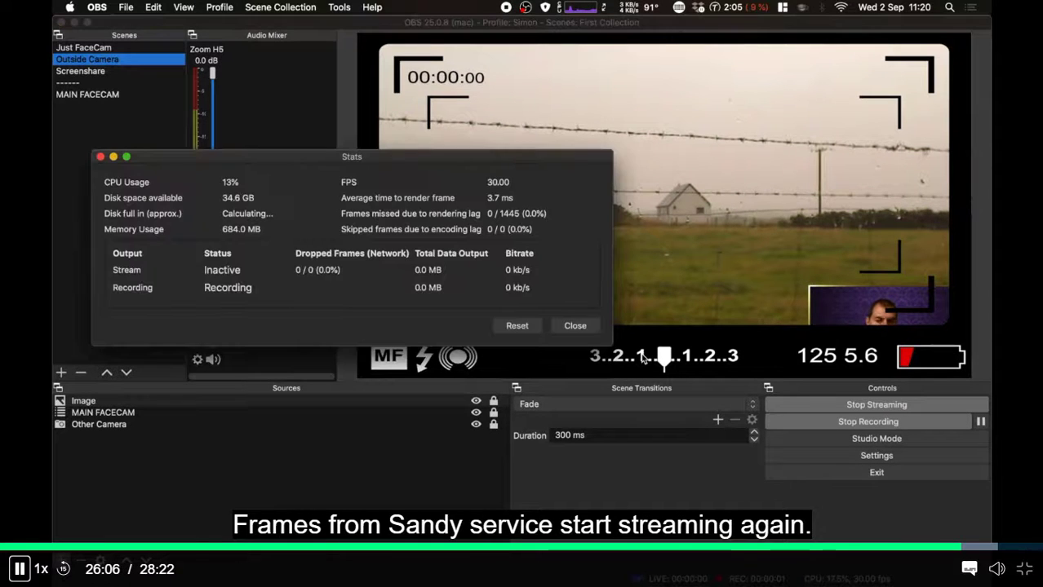
pyautogui.moveTo(311, 160); pyautogui.dragTo(305, 119)
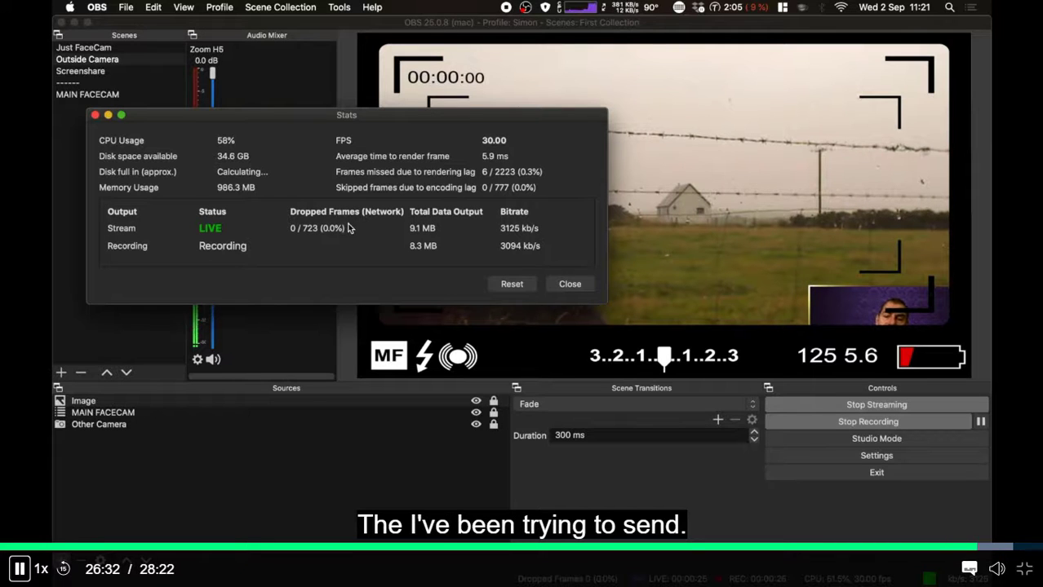
pyautogui.click(869, 408)
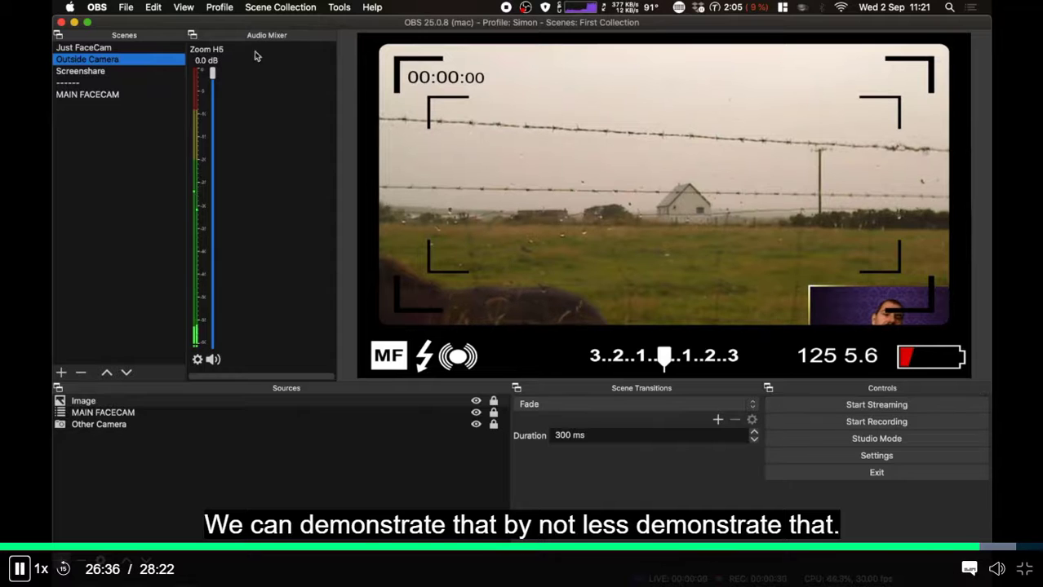
# - Set the streaming video bitrate to 5000 Kbps in the output settings
pyautogui.press('super+comma')
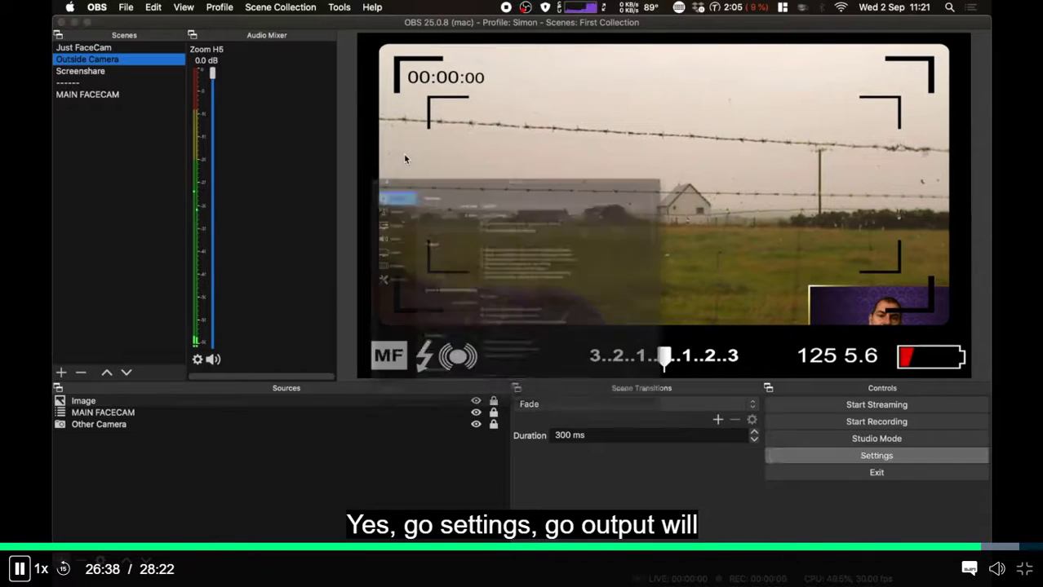
pyautogui.click(253, 148)
pyautogui.click(447, 139)
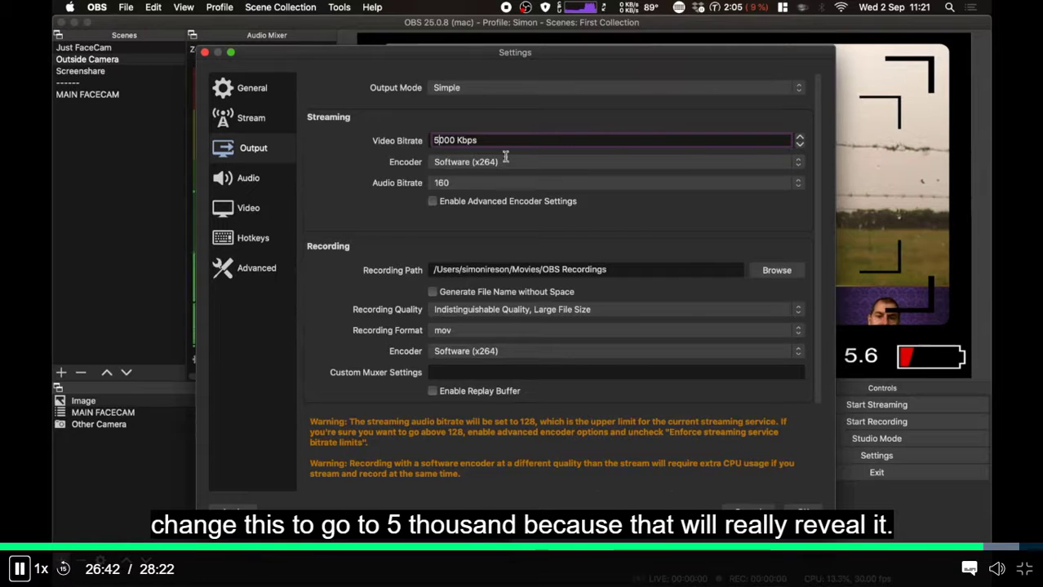
pyautogui.click(799, 500)
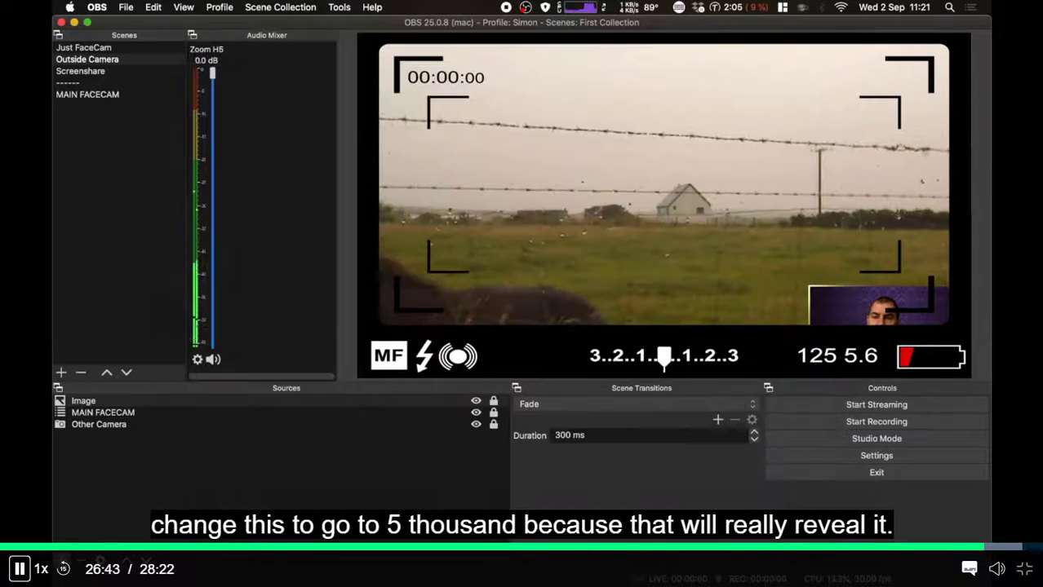
# - Stream again at the 5000 Kbps bitrate, examine the network dropped frames in the Stats window, and stop streaming
pyautogui.click(913, 405)
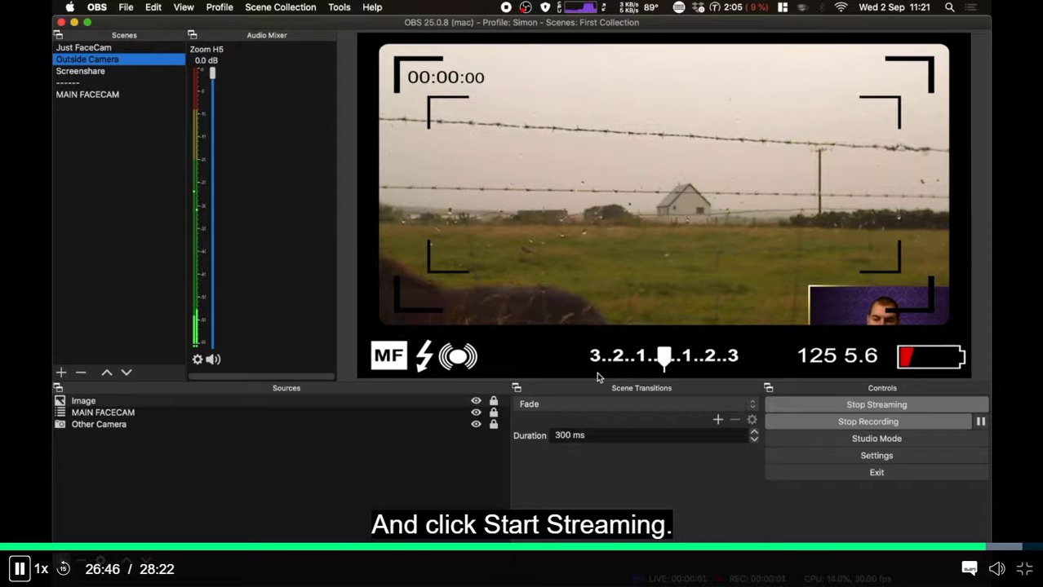
pyautogui.press('super+grave')
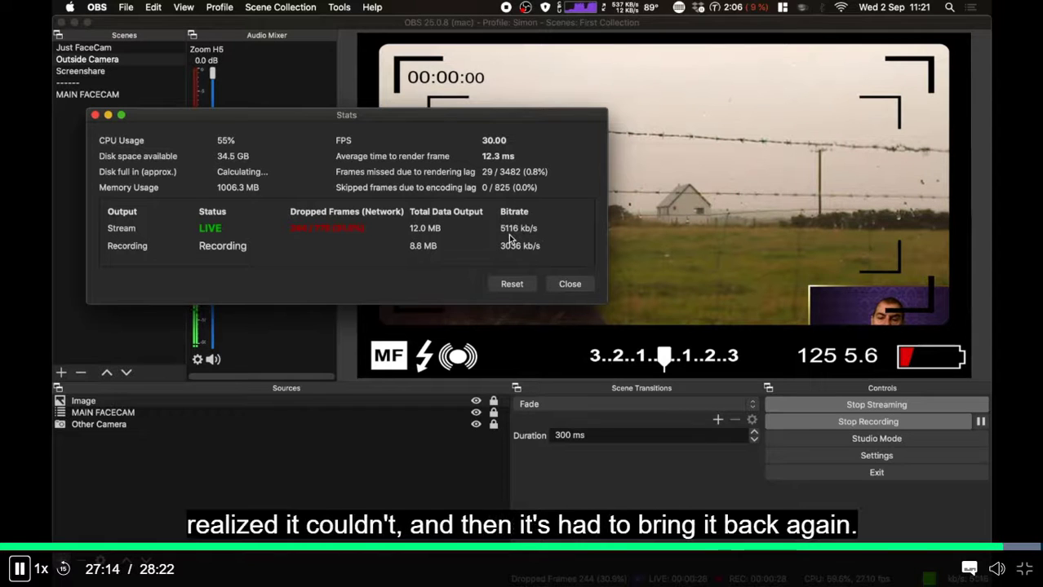
pyautogui.click(904, 406)
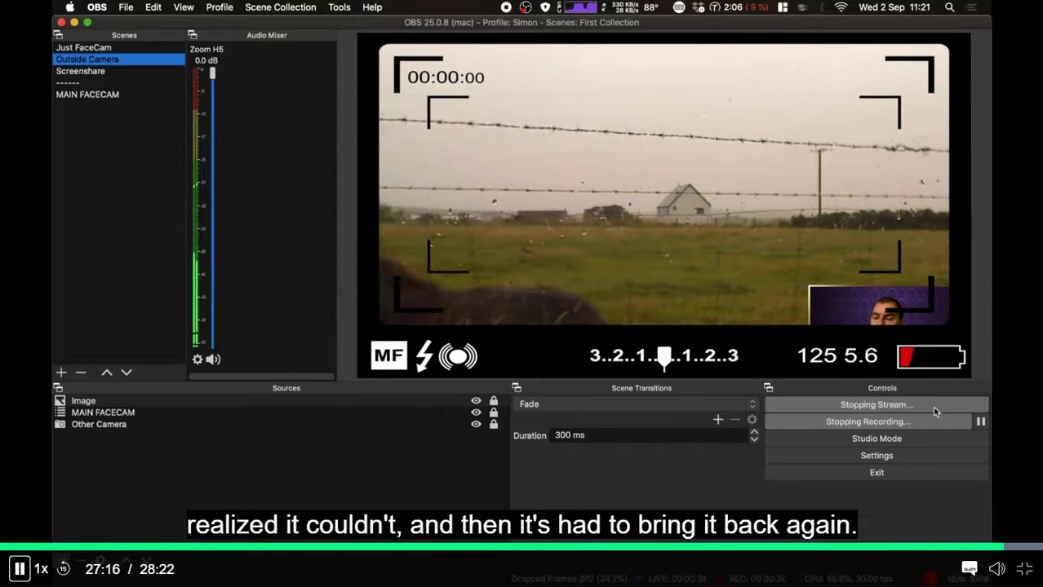
# - Set the streaming video bitrate back to 3000 Kbps in the output settings
pyautogui.click(879, 455)
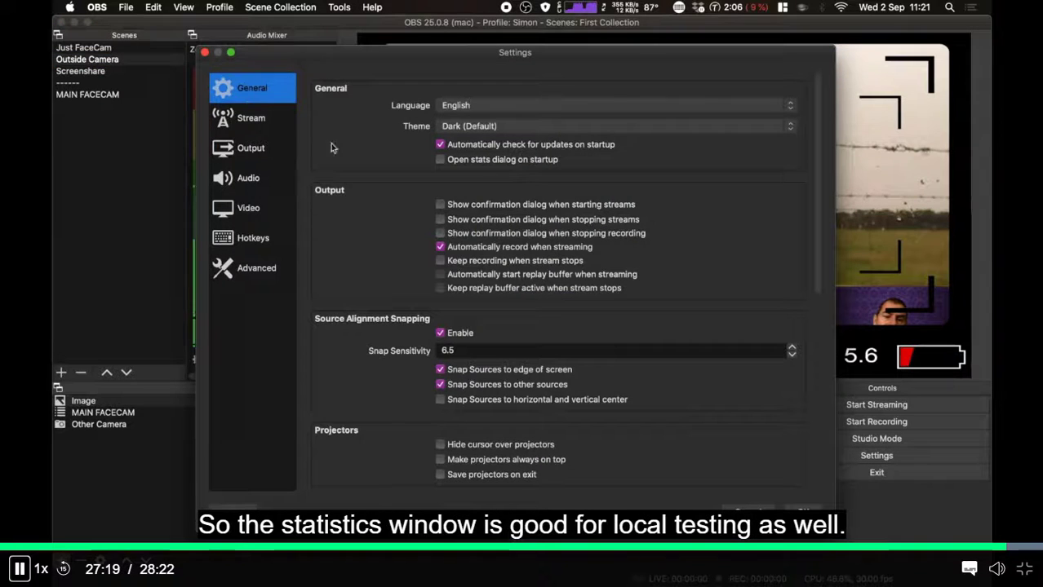
pyautogui.click(271, 147)
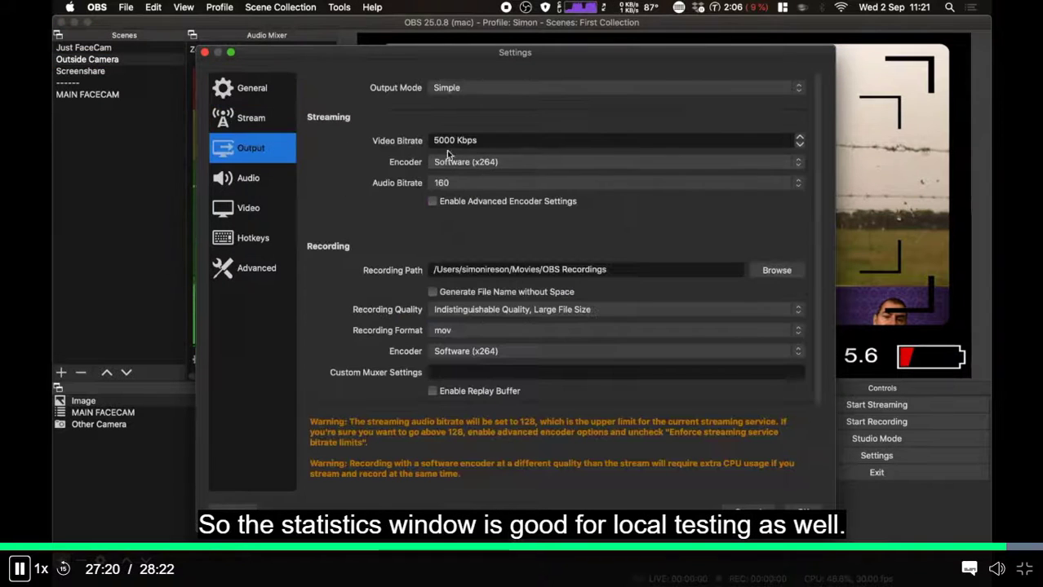
pyautogui.click(438, 140)
pyautogui.press('BackSpace')
pyautogui.write('3')
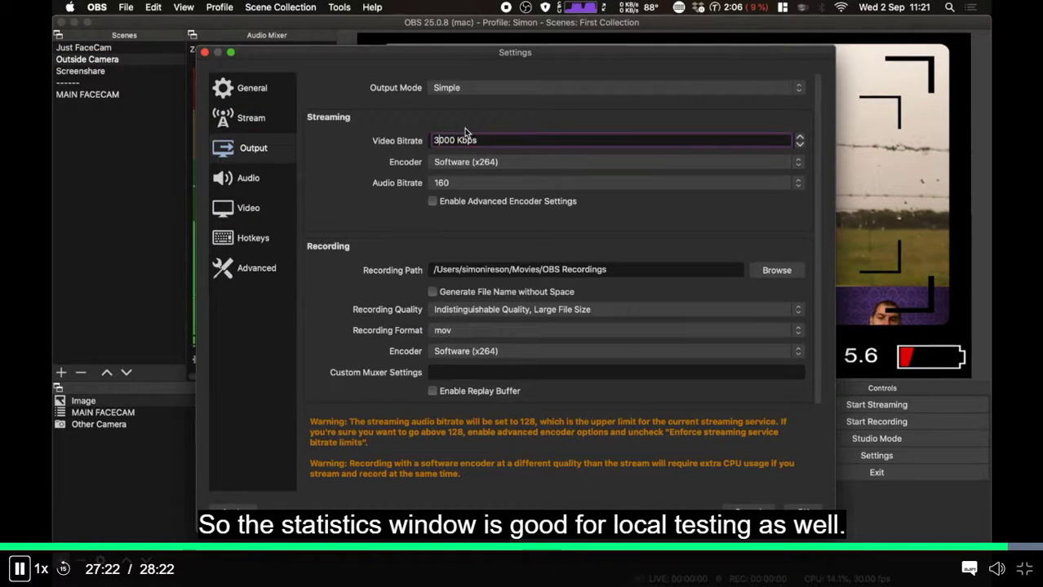
pyautogui.click(803, 509)
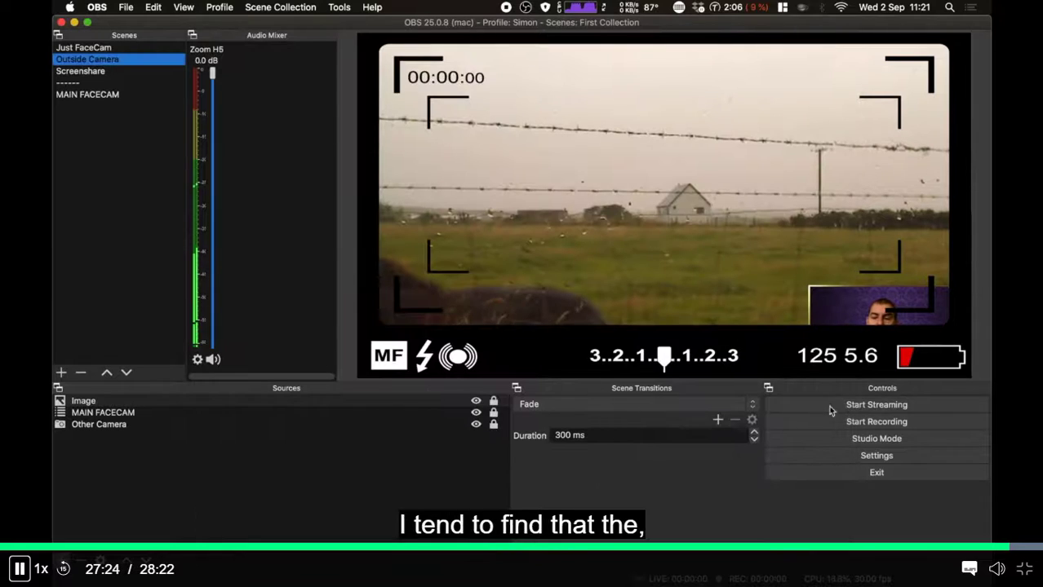
# - Start playback of the video loaded in the player
pyautogui.click(849, 399)
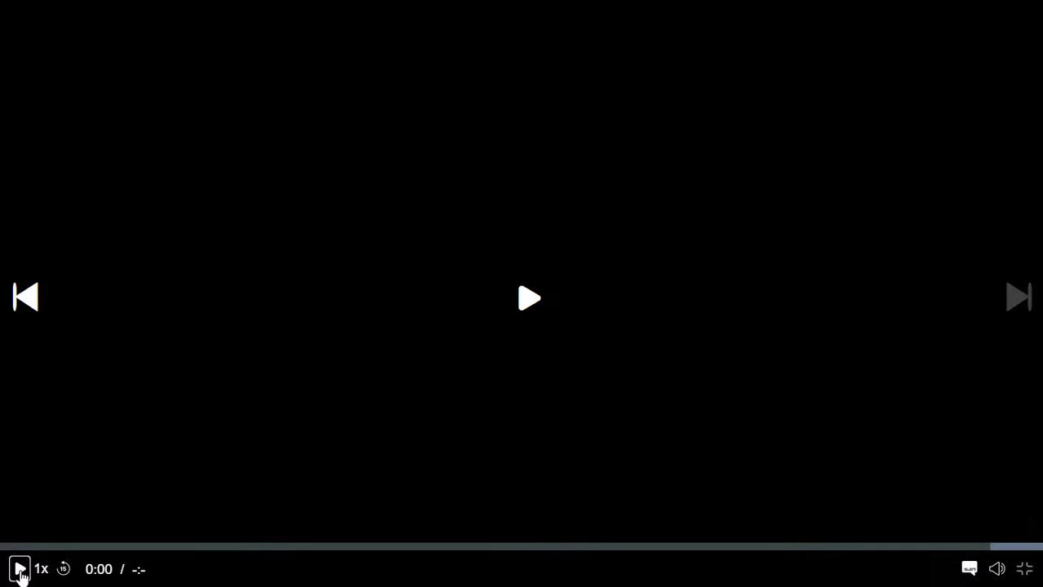
pyautogui.click(20, 571)
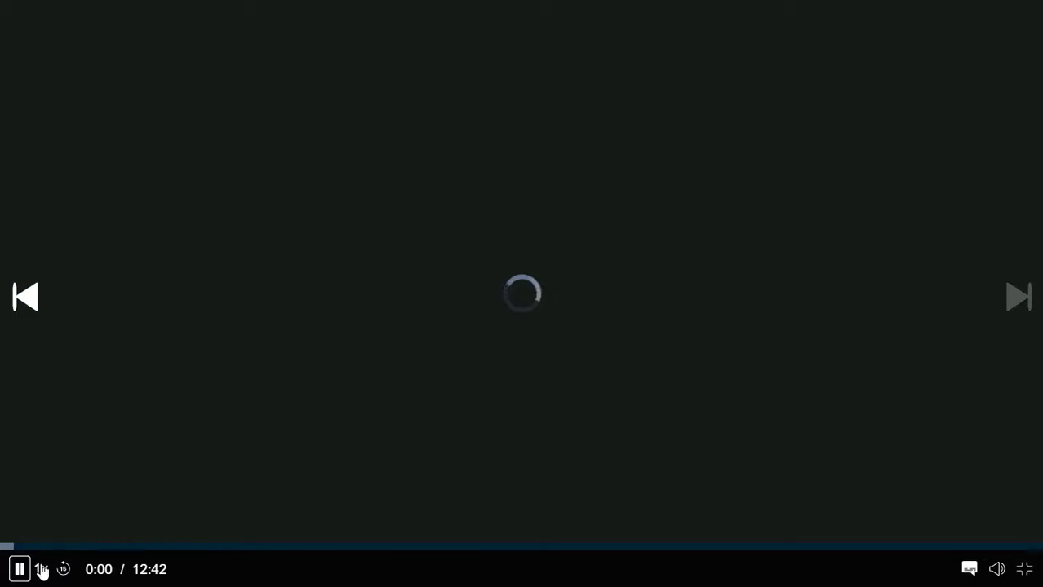